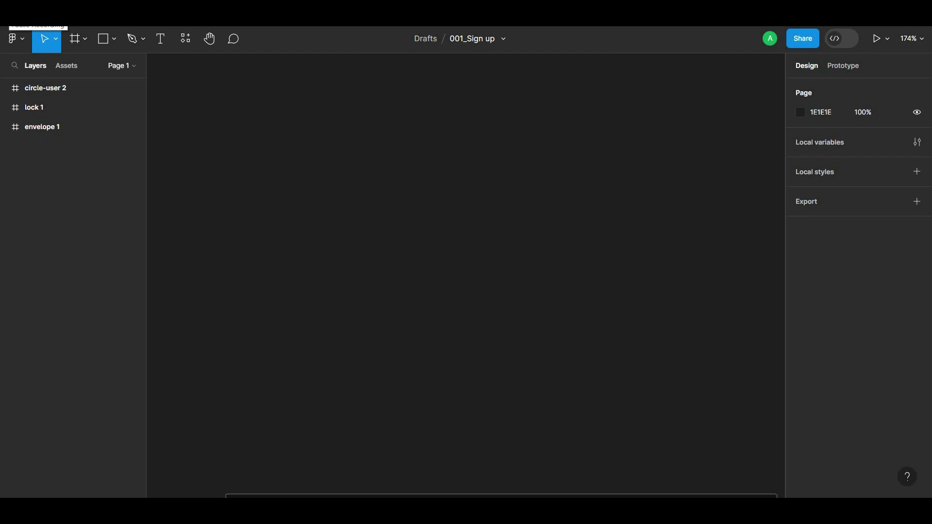
- Add a blank iPhone 13 mini frame (375×812) beside the user, envelope and lock icons
click(73, 39)
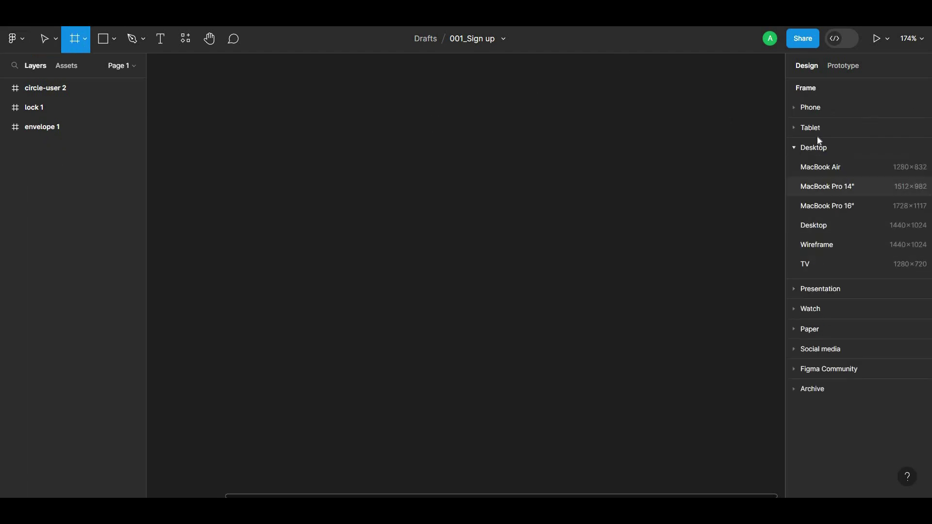
click(813, 107)
click(823, 243)
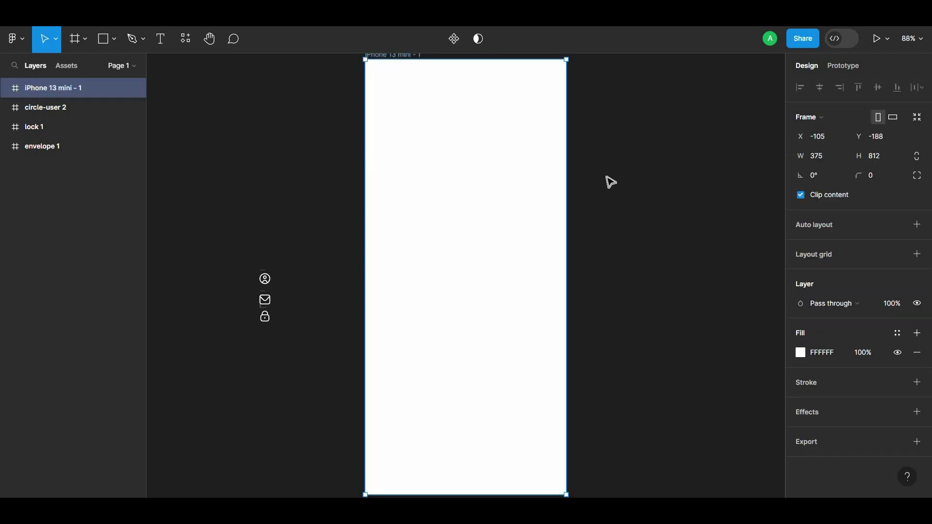
click(607, 182)
scroll(646, 204, up, 2)
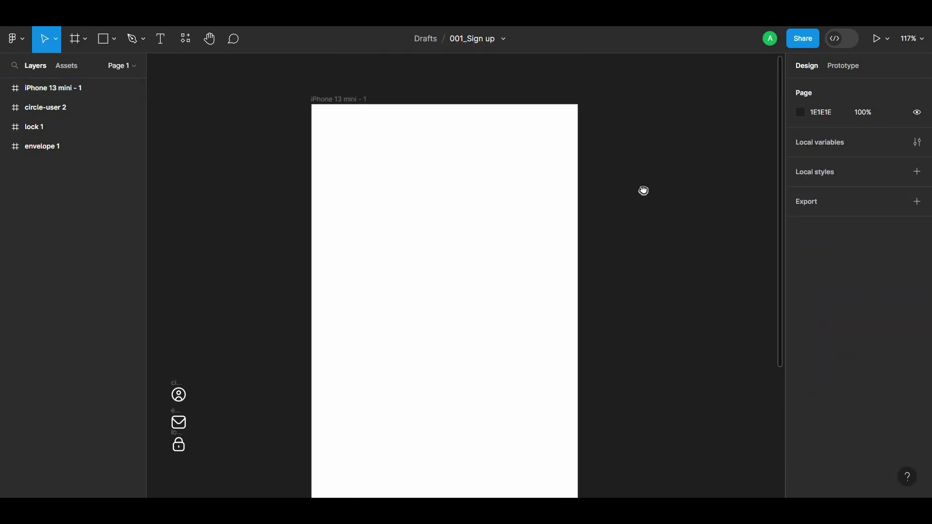
- Add a 'Sign up!' text near the frame's top at font size 24
click(154, 42)
click(464, 164)
text(Sign up!)
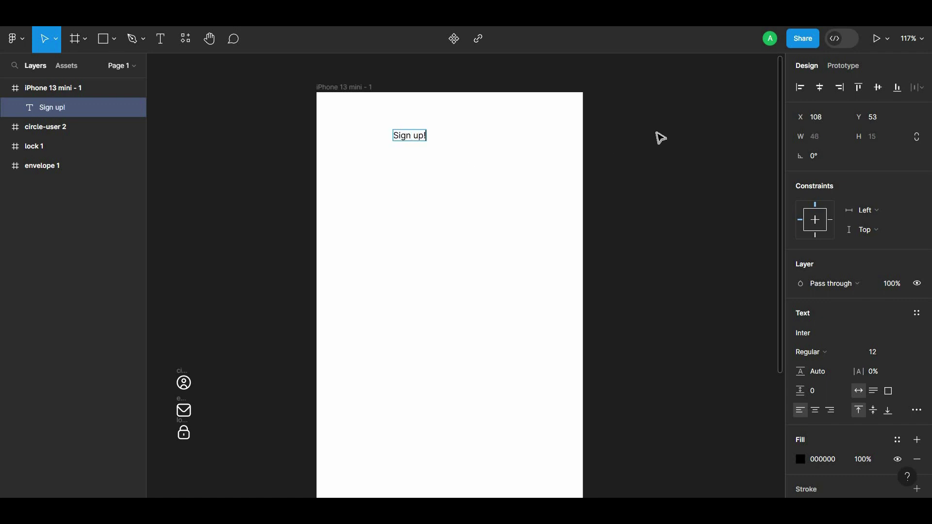
key(Escape)
scroll(825, 379, down, 2)
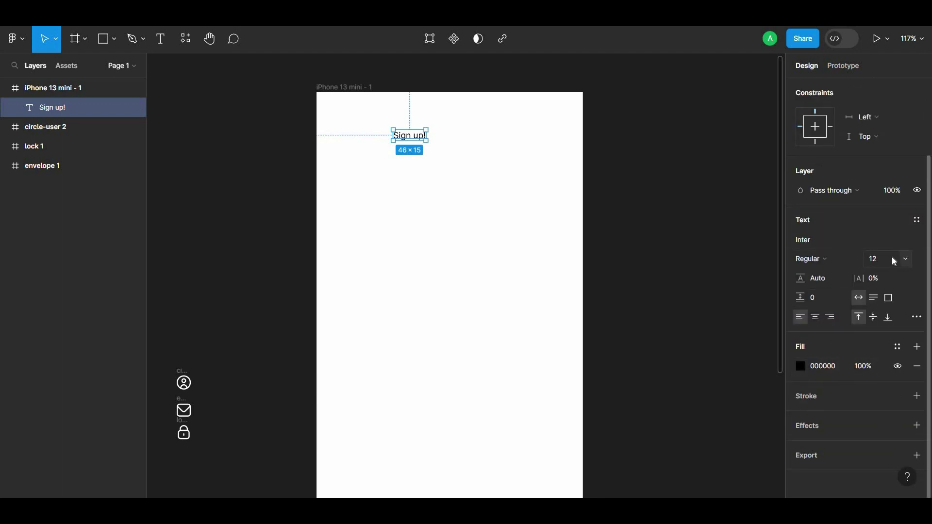
click(907, 260)
click(899, 348)
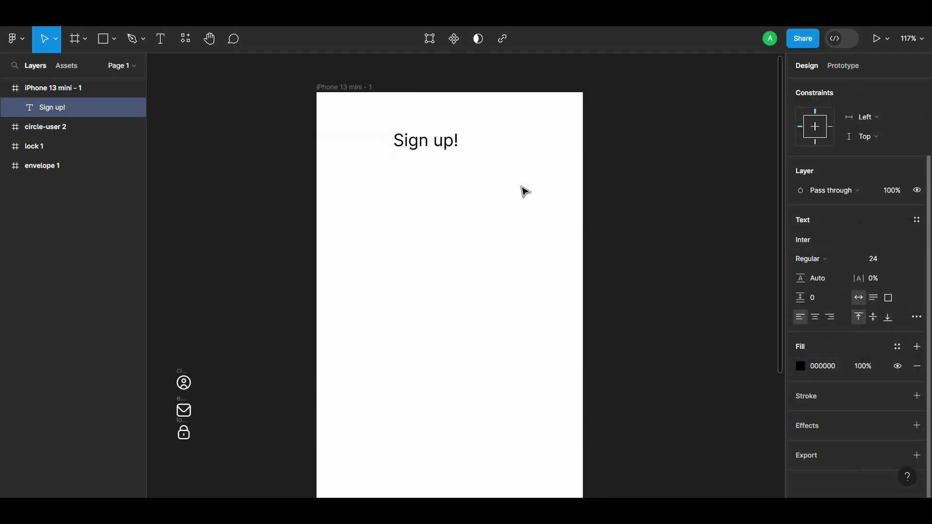
- Set the title in Irish Grover, scale it 1.4 times, and centre it horizontally
click(829, 242)
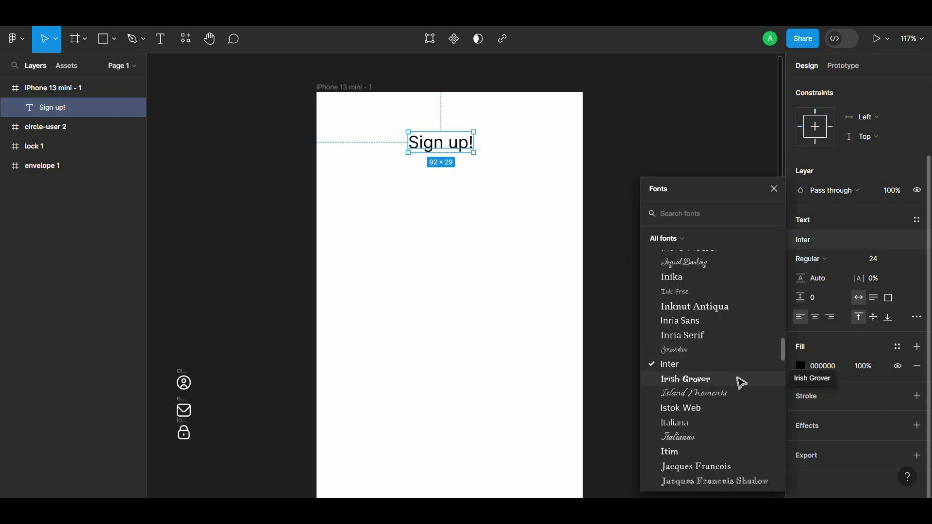
click(741, 382)
key(k)
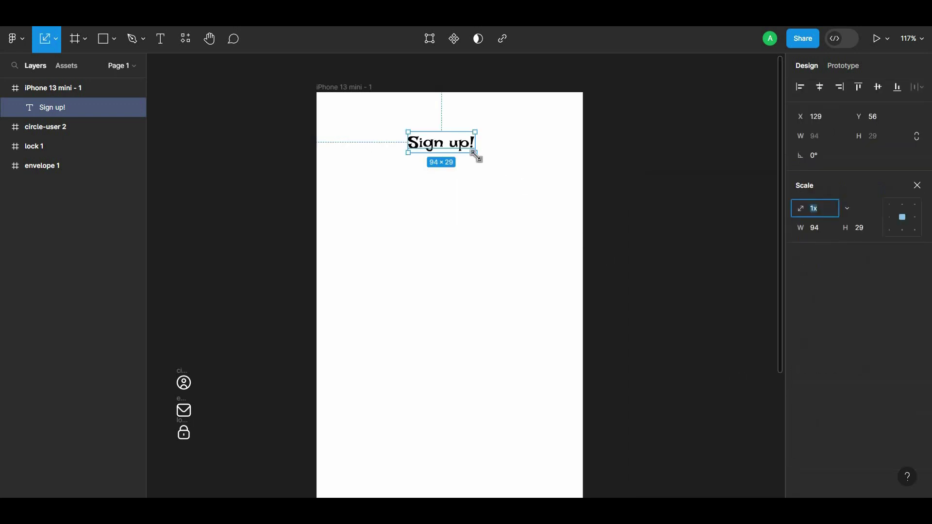
drag(479, 156, 493, 154)
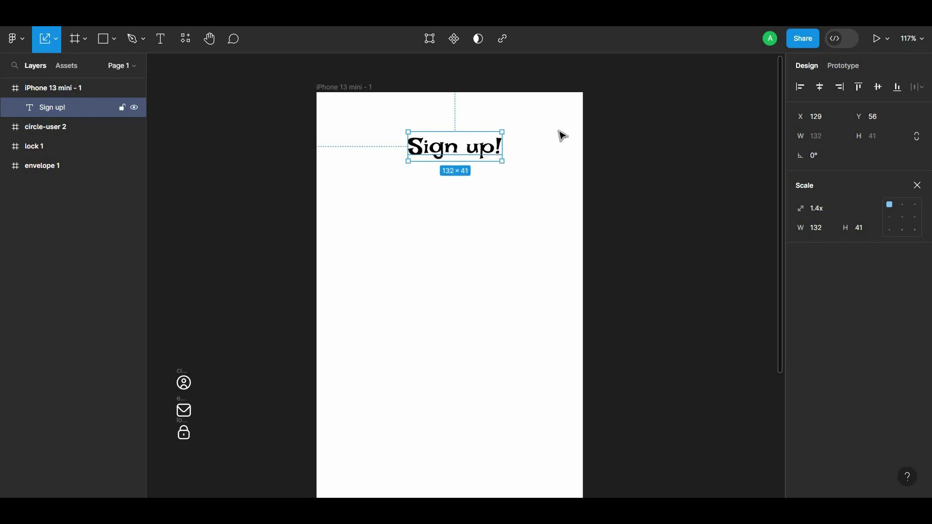
click(815, 88)
scroll(641, 170, down, 2)
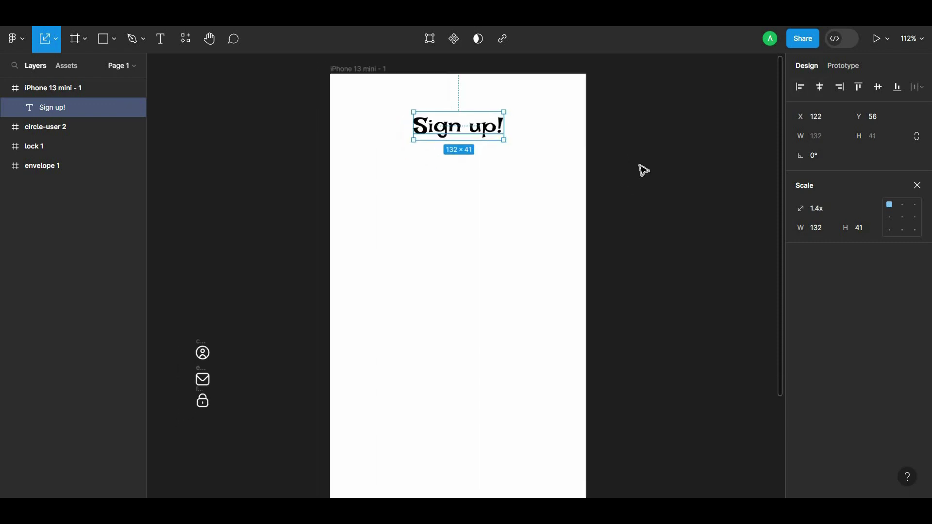
scroll(647, 165, down, 1)
- Draw a closed wave-shaped path with the Pen tool across the frame's bottom
click(235, 86)
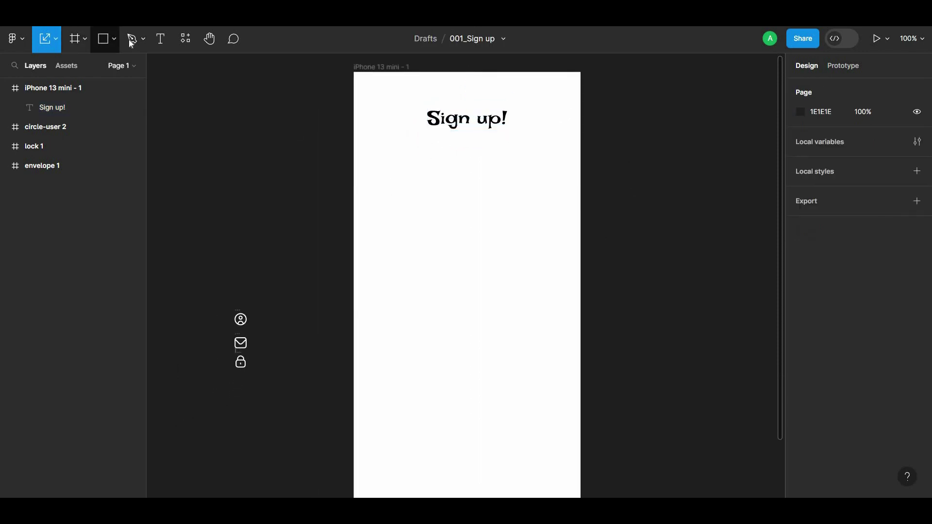
click(132, 38)
scroll(412, 216, down, 5)
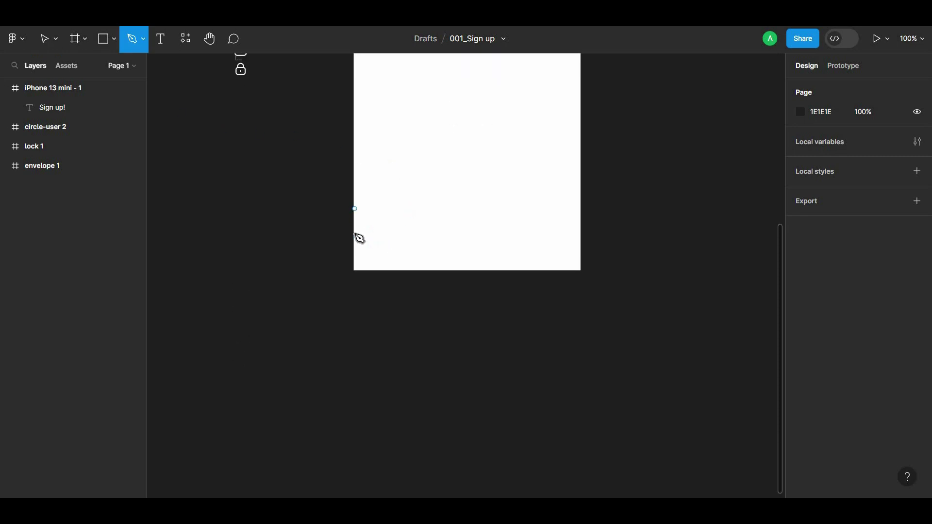
click(354, 249)
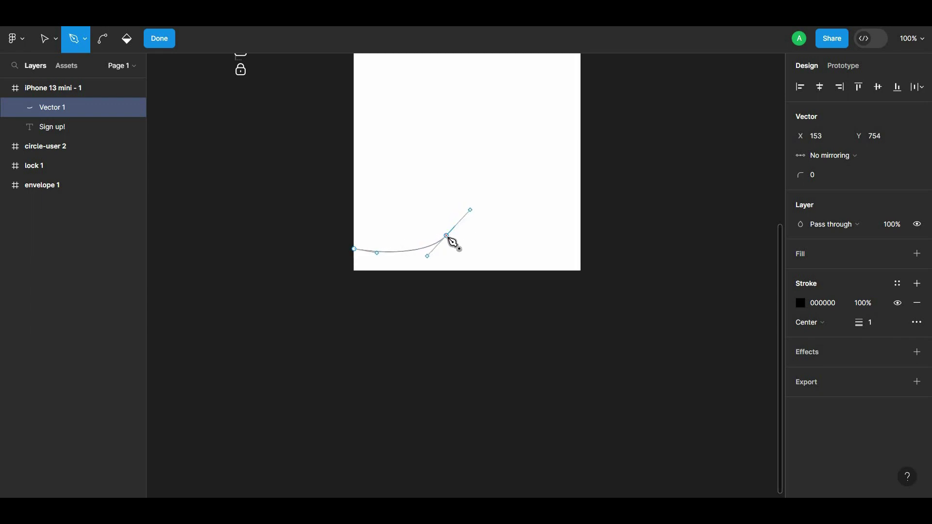
drag(612, 246, 642, 261)
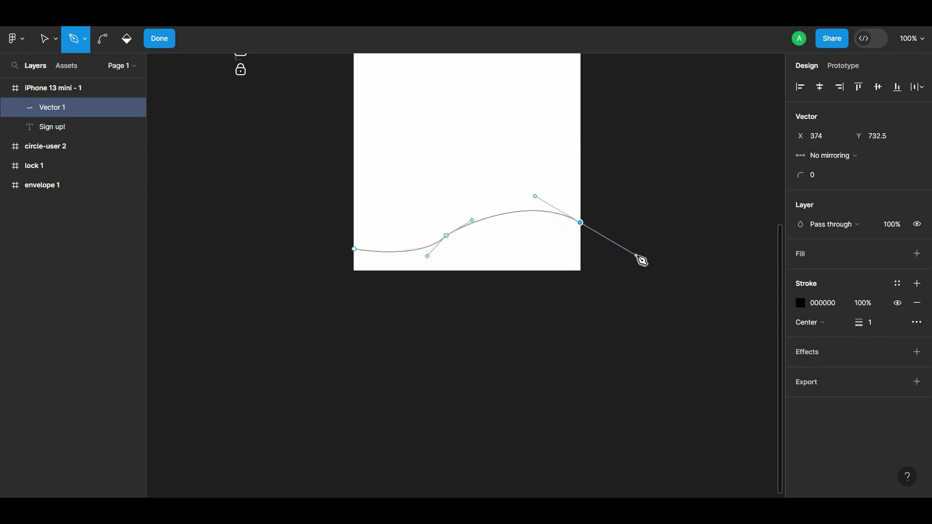
click(589, 268)
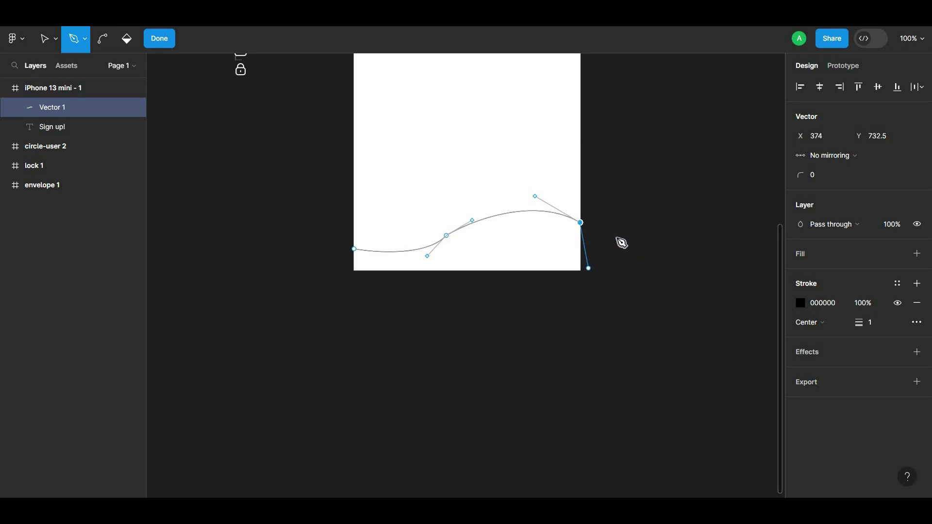
click(611, 271)
click(586, 299)
click(487, 314)
drag(398, 314, 410, 314)
drag(339, 300, 335, 279)
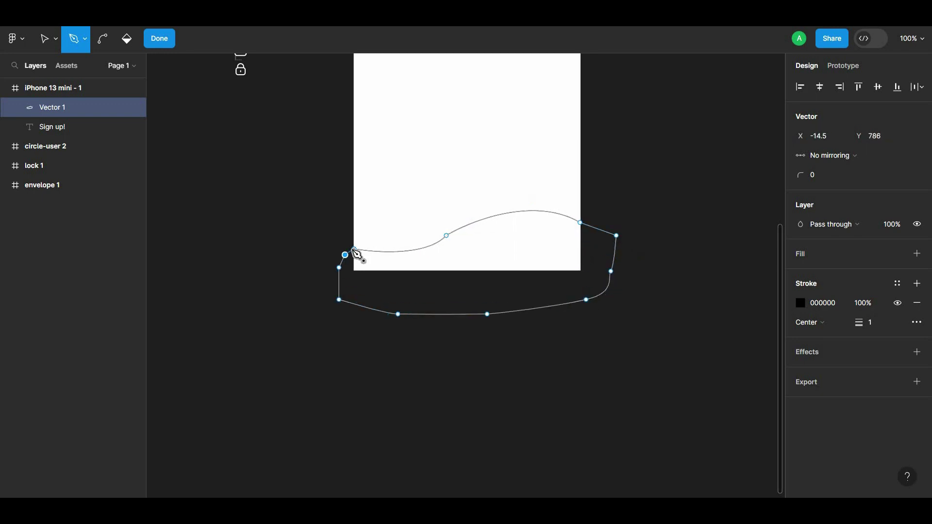
- Fill the wave red (C93F3F) with no stroke and finish the path
click(917, 254)
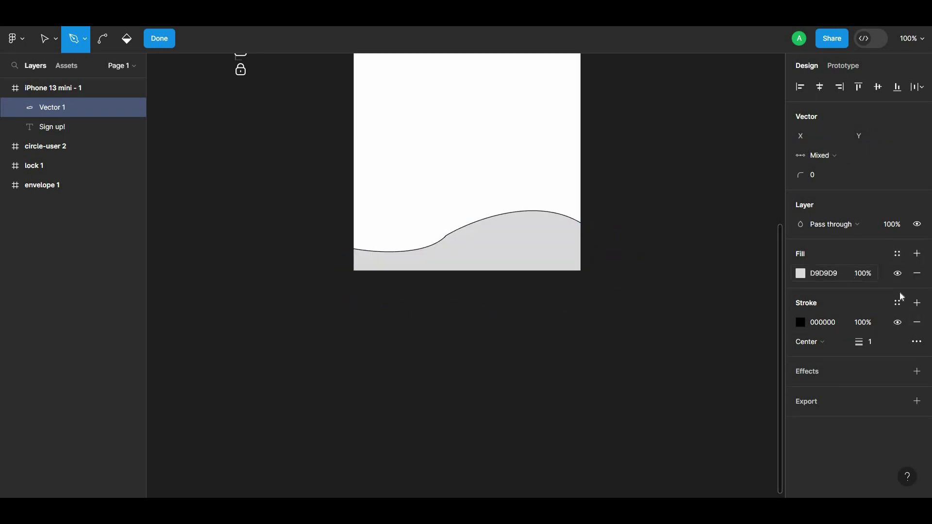
click(917, 323)
click(800, 273)
drag(745, 216, 713, 189)
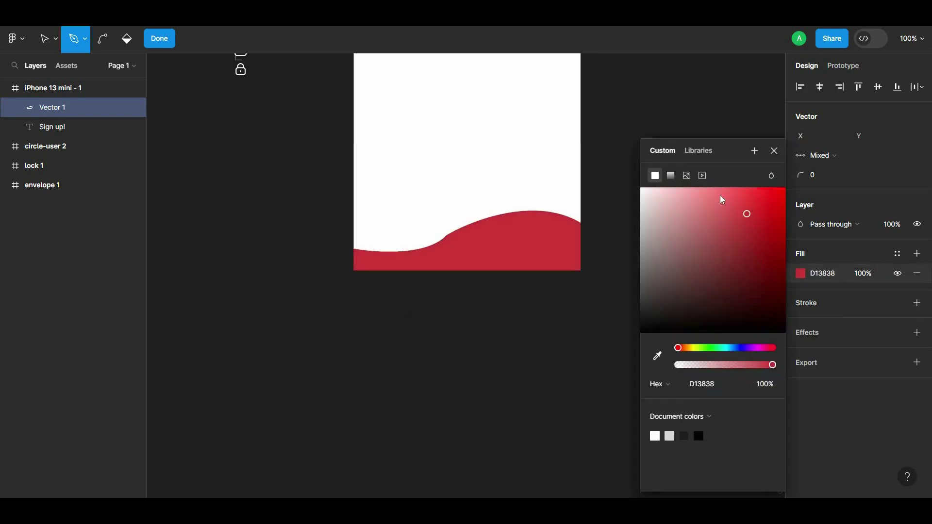
click(723, 216)
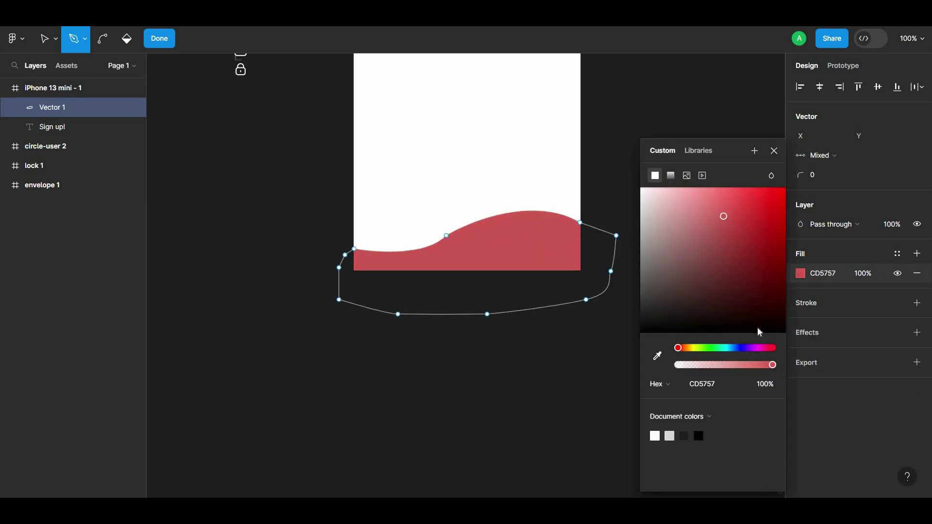
mouse_move(726, 252)
mouse_down()
mouse_move(733, 210)
mouse_move(715, 193)
mouse_move(728, 245)
mouse_up()
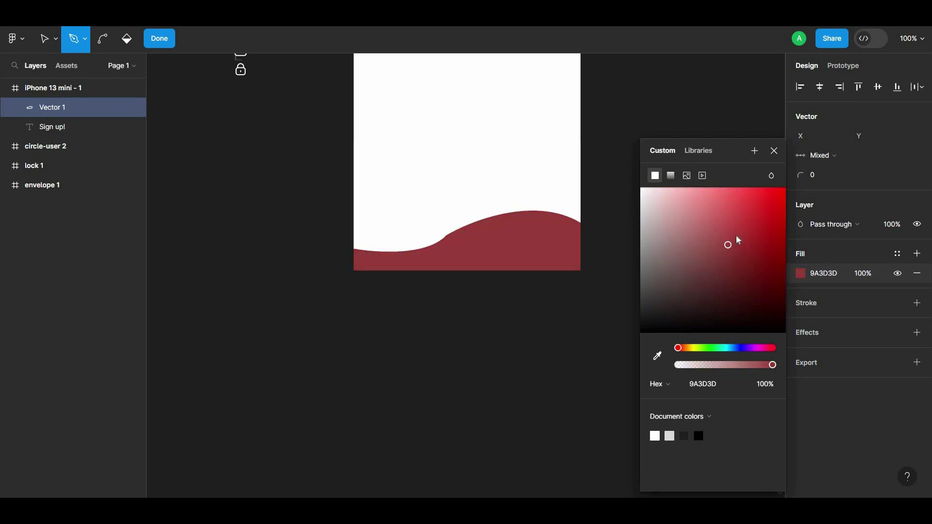
scroll(364, 162, up, 2)
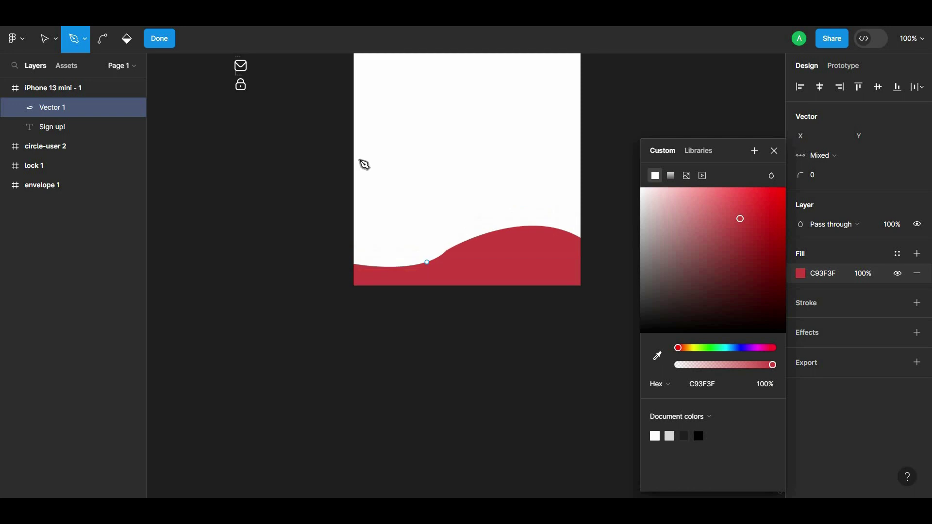
click(159, 38)
scroll(443, 246, up, 5)
key(Escape)
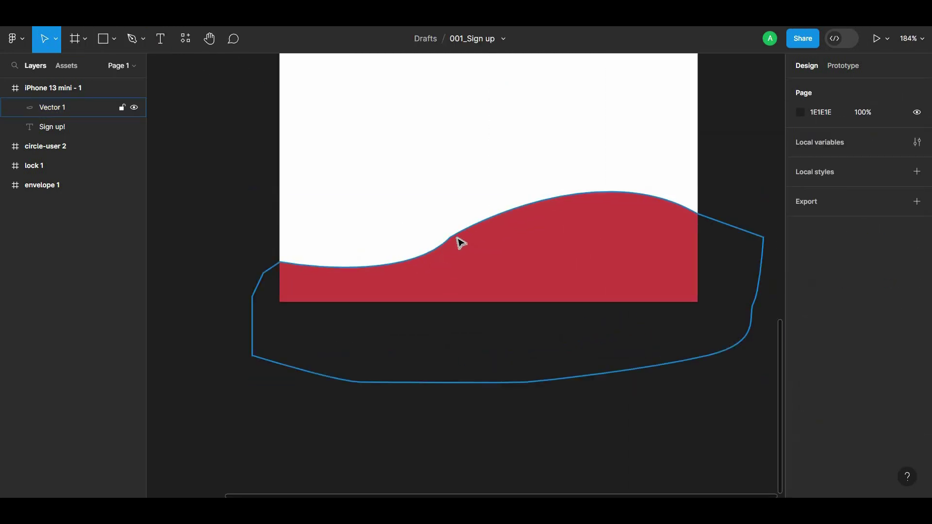
- Drag the wave's bezier handles to smooth its lower and upper bends
double_click(449, 239)
scroll(451, 240, up, 5)
mouse_move(390, 369)
mouse_down()
mouse_move(348, 349)
mouse_move(352, 358)
mouse_up()
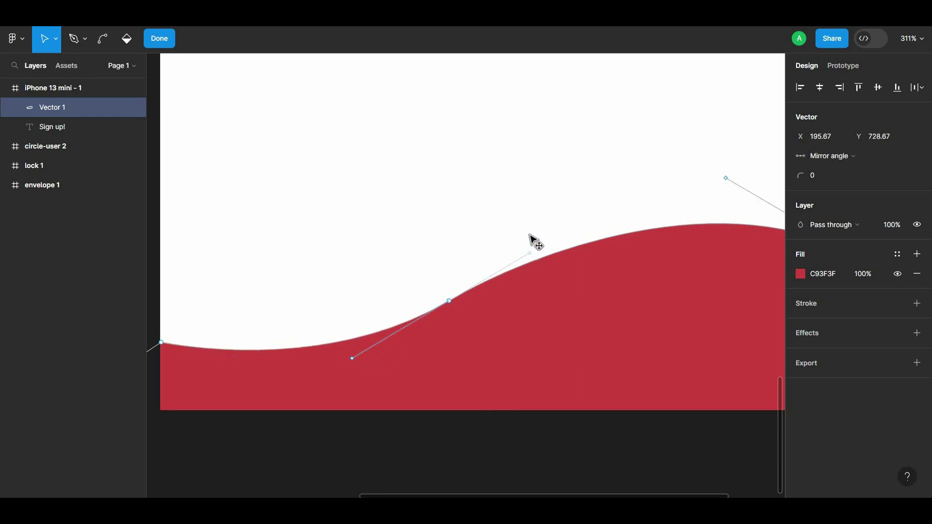
drag(530, 237, 529, 245)
scroll(520, 245, down, 5)
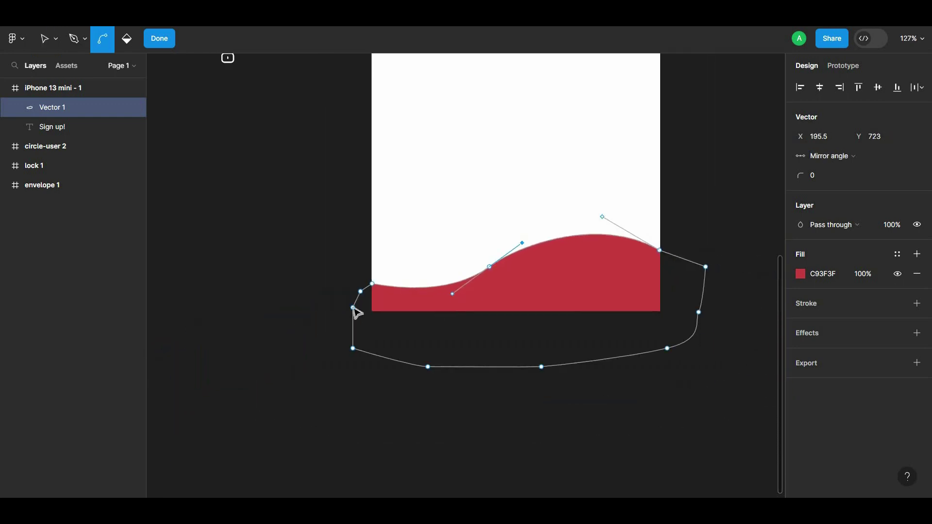
scroll(362, 291, up, 10)
- Select the wave's left corner point, then exit point editing and deselect the wave
click(403, 304)
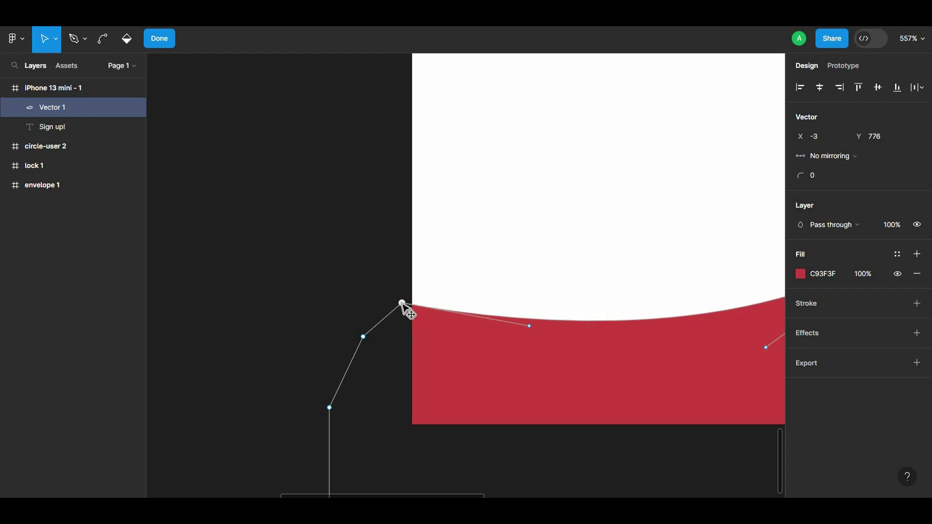
scroll(359, 272, down, 5)
scroll(364, 374, down, 2)
key(Escape)
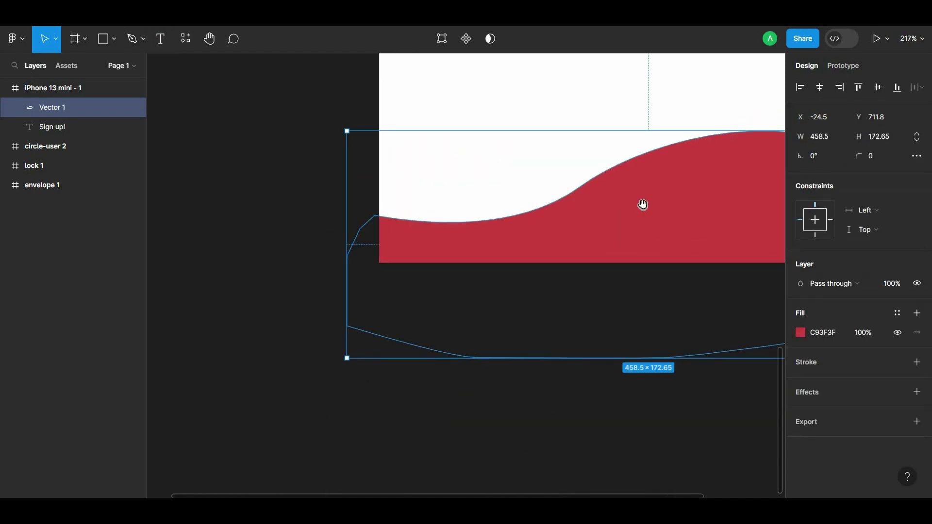
scroll(544, 257, down, 3)
scroll(568, 223, down, 4)
click(491, 218)
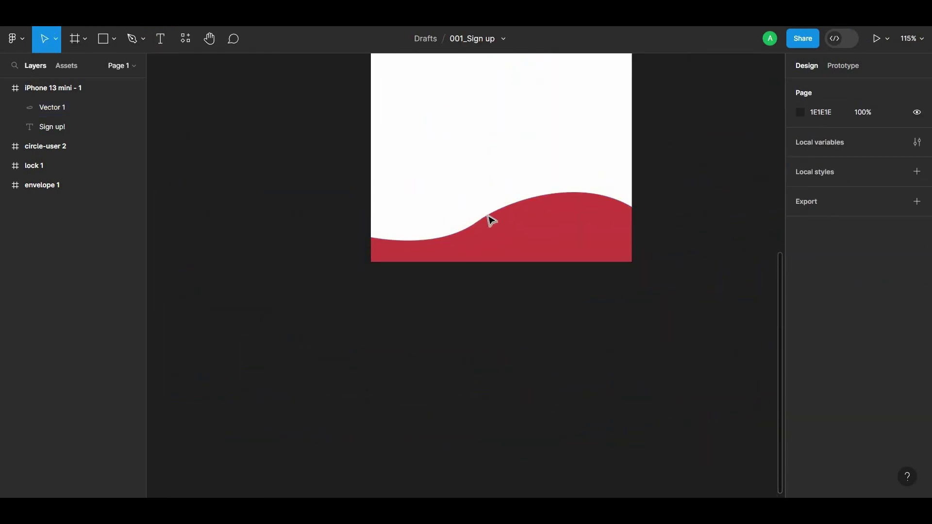
scroll(488, 225, up, 2)
scroll(486, 231, up, 1)
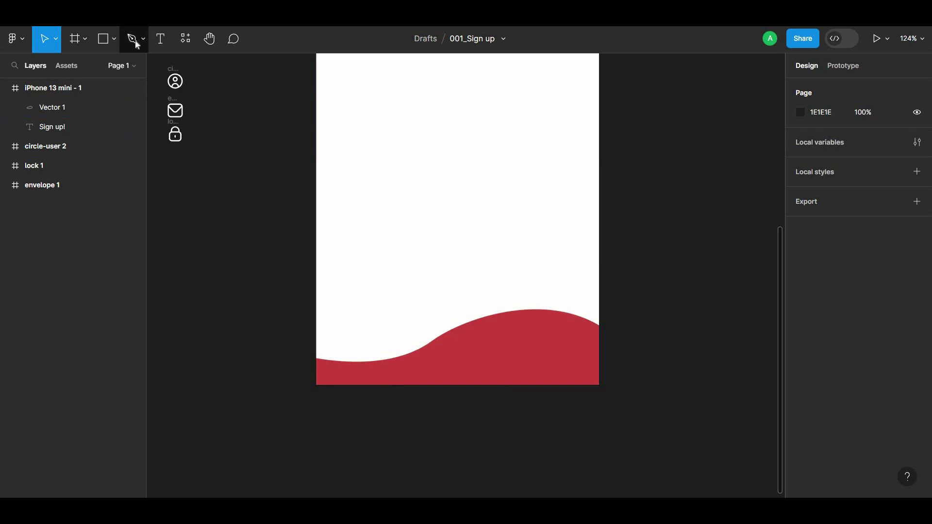
scroll(284, 359, up, 3)
- Draw a second arched path above the red wave with the wave's red stroke
click(337, 343)
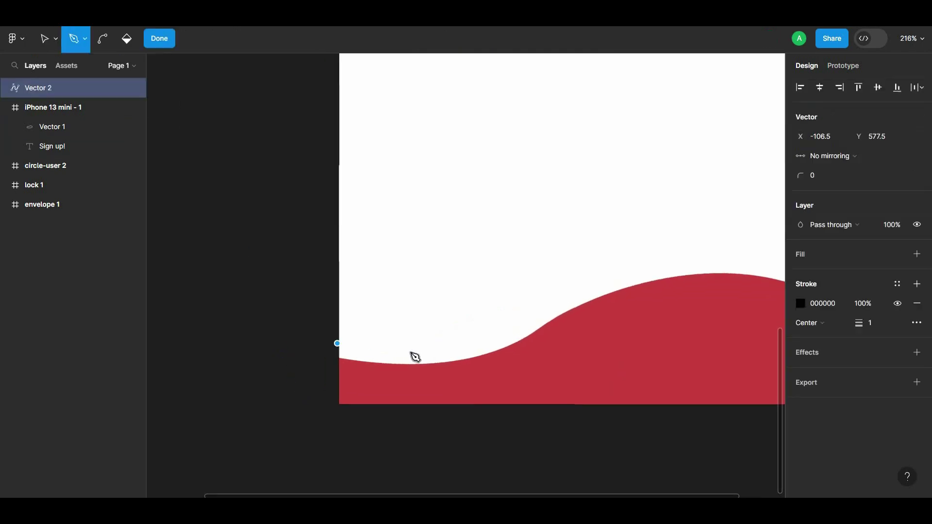
drag(551, 310, 633, 236)
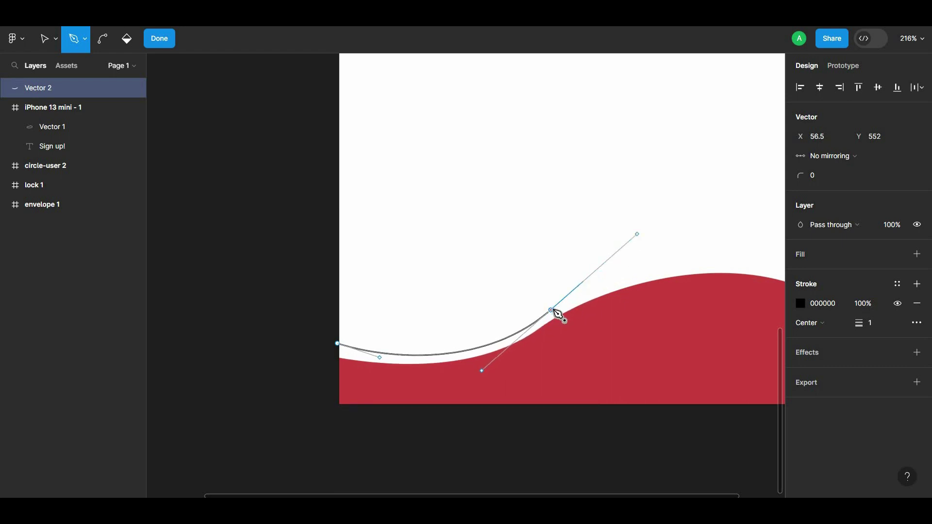
drag(627, 262, 238, 328)
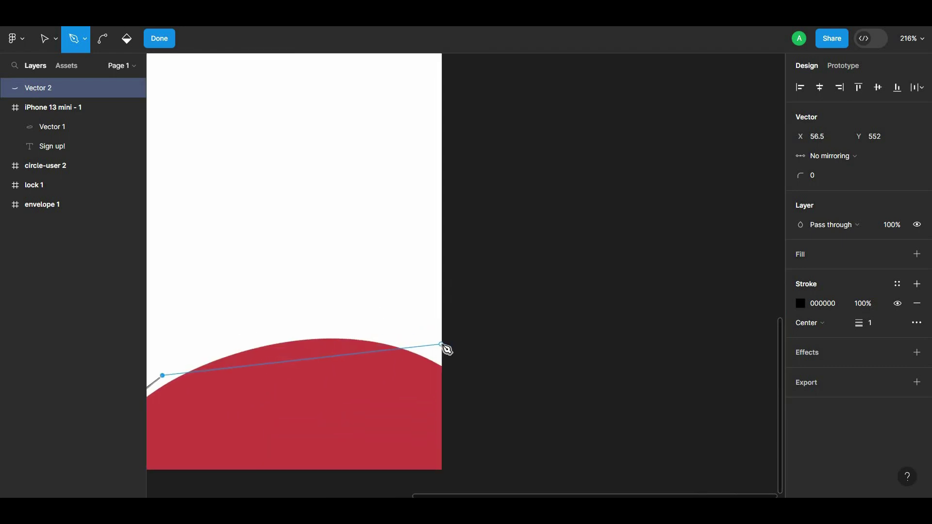
mouse_move(442, 345)
mouse_down()
mouse_move(529, 432)
mouse_move(566, 429)
mouse_up()
key(ctrl+z)
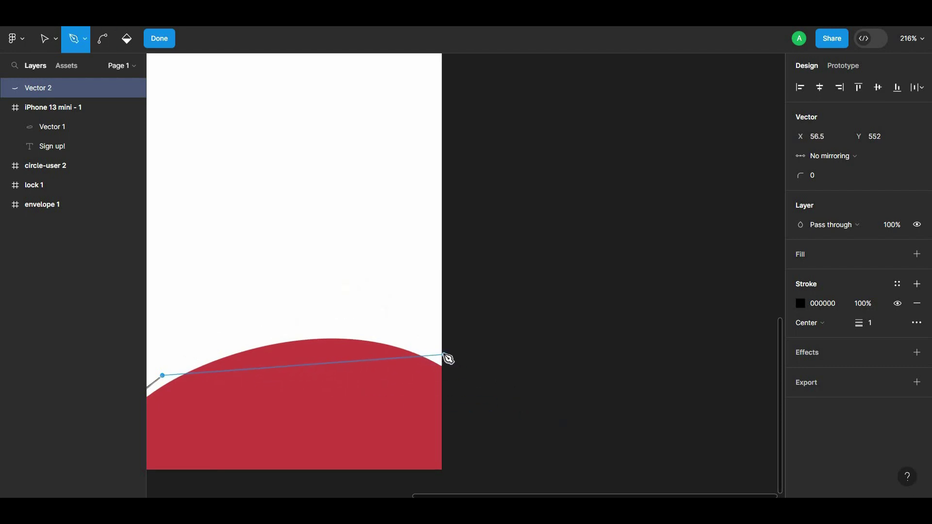
drag(442, 353, 539, 440)
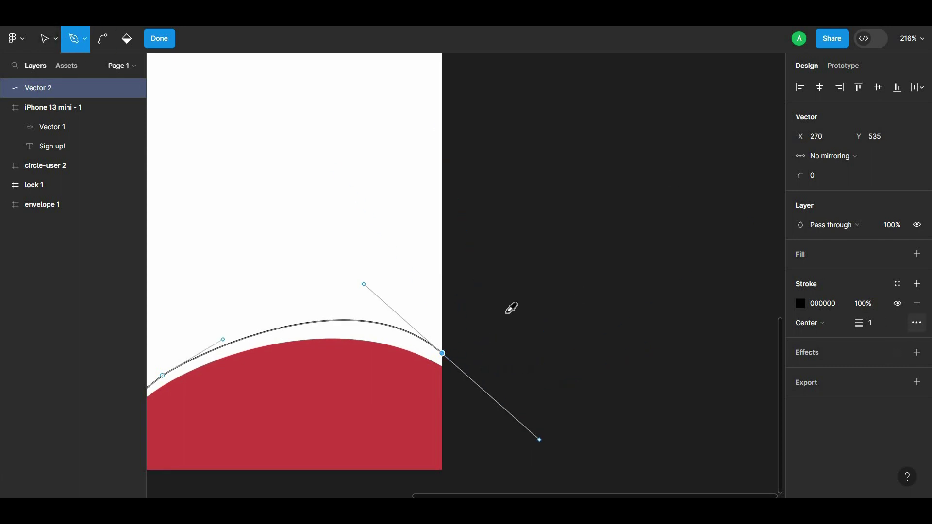
click(433, 361)
key(Escape)
key(Escape)
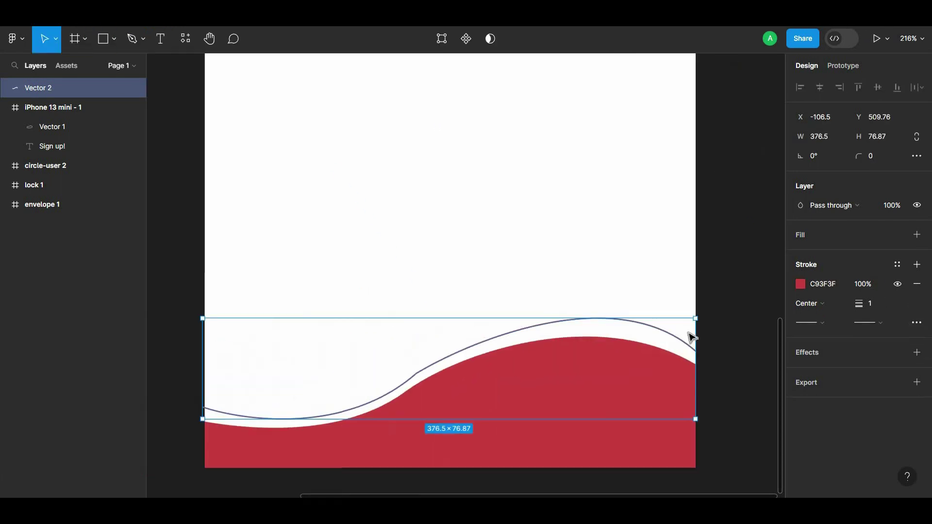
- Nudge the curve's middle point and pull its lower handle to reshape it
double_click(443, 363)
scroll(442, 363, up, 5)
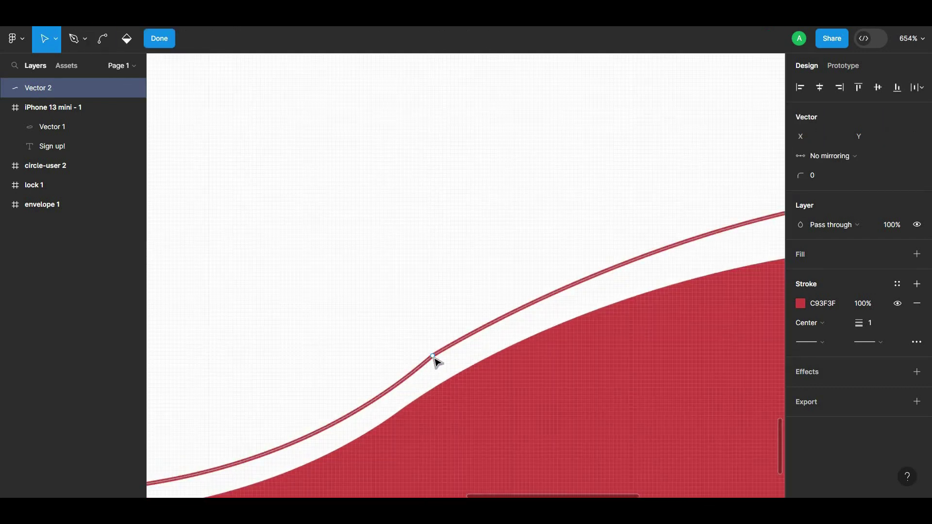
click(436, 361)
drag(436, 361, 433, 357)
drag(617, 248, 614, 229)
key(ctrl+z)
scroll(360, 381, down, 3)
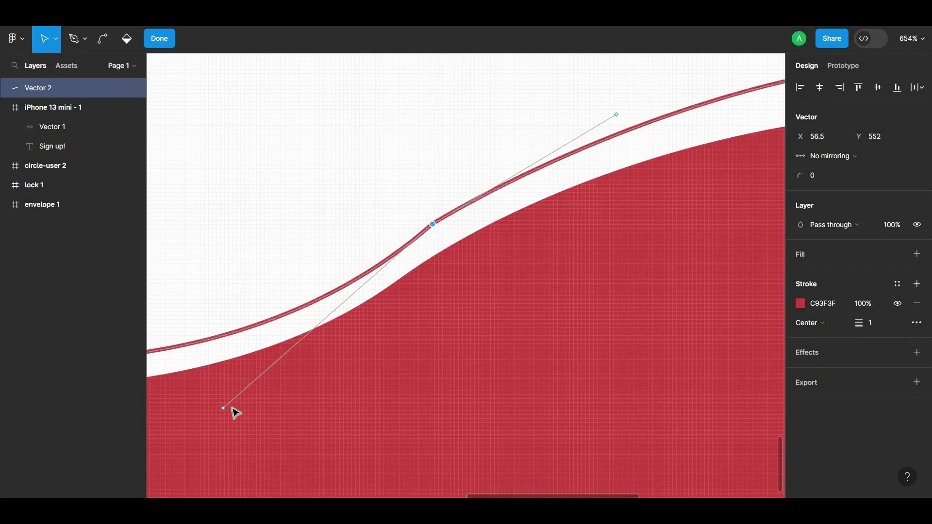
mouse_move(223, 409)
mouse_down()
mouse_move(186, 387)
mouse_move(196, 409)
mouse_up()
scroll(371, 279, up, 2)
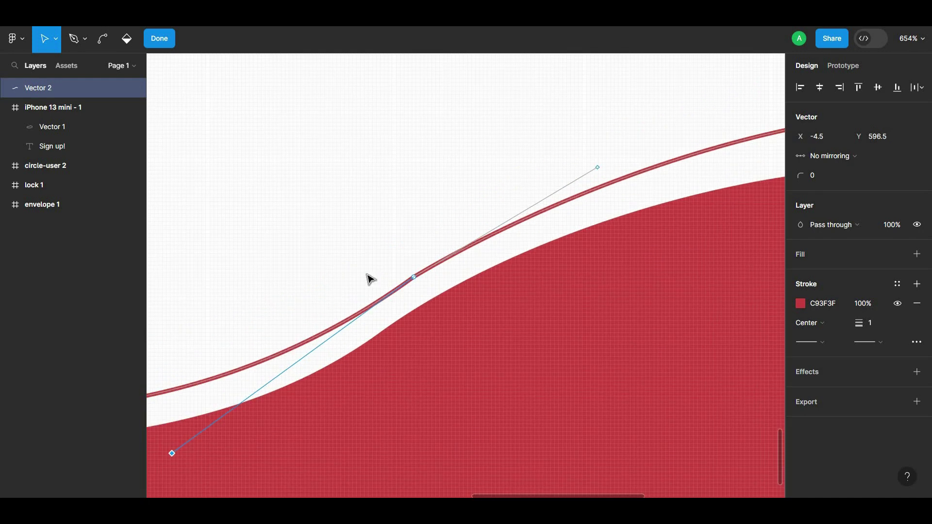
- Adjust the middle anchor's upper handle and move the curve's right end point down
drag(415, 280, 417, 283)
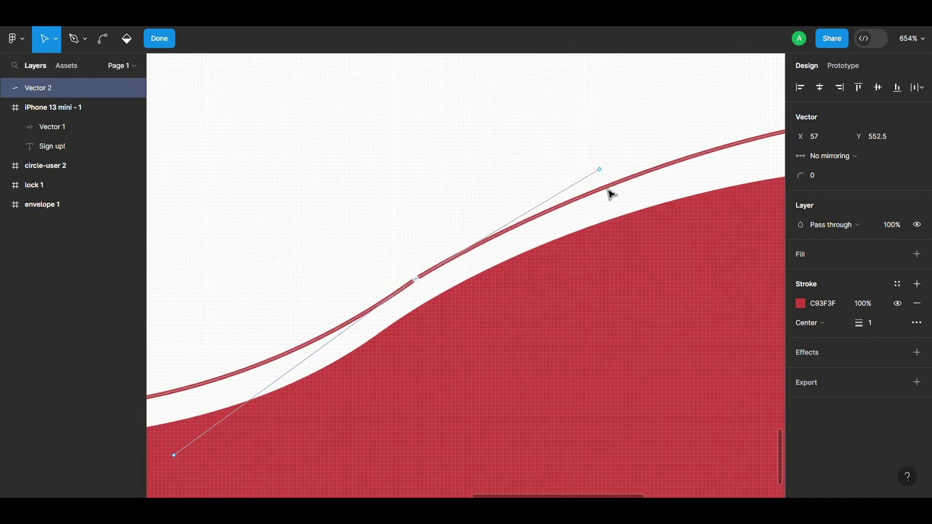
drag(602, 171, 601, 166)
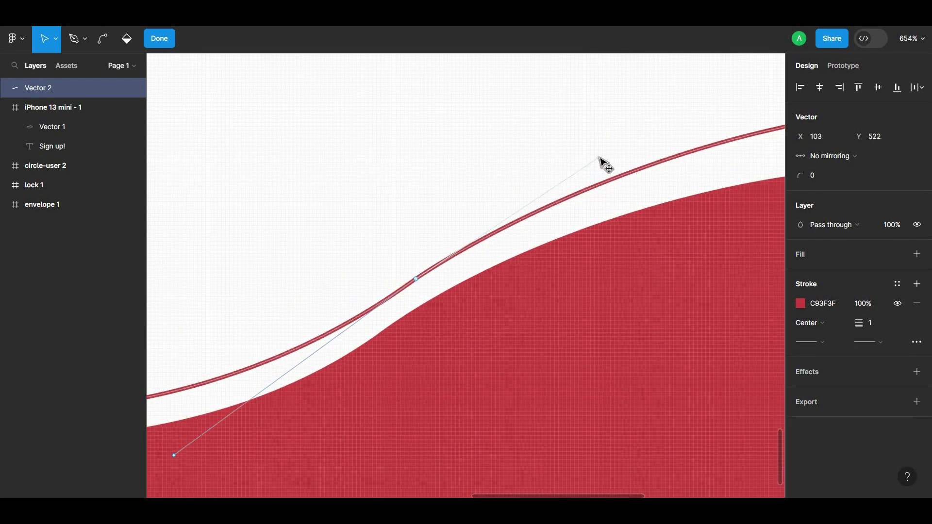
scroll(601, 166, down, 3)
scroll(631, 204, down, 3)
click(685, 238)
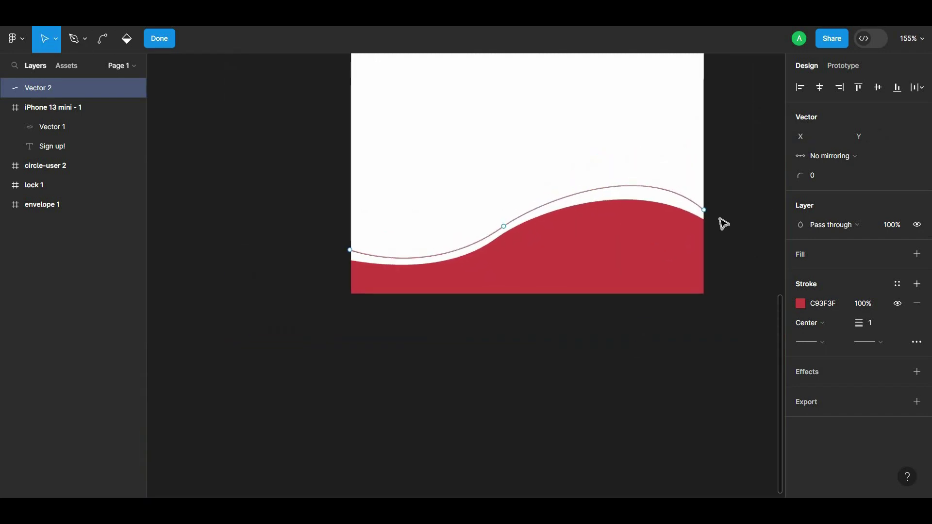
scroll(701, 212, up, 5)
key(v)
drag(674, 193, 696, 212)
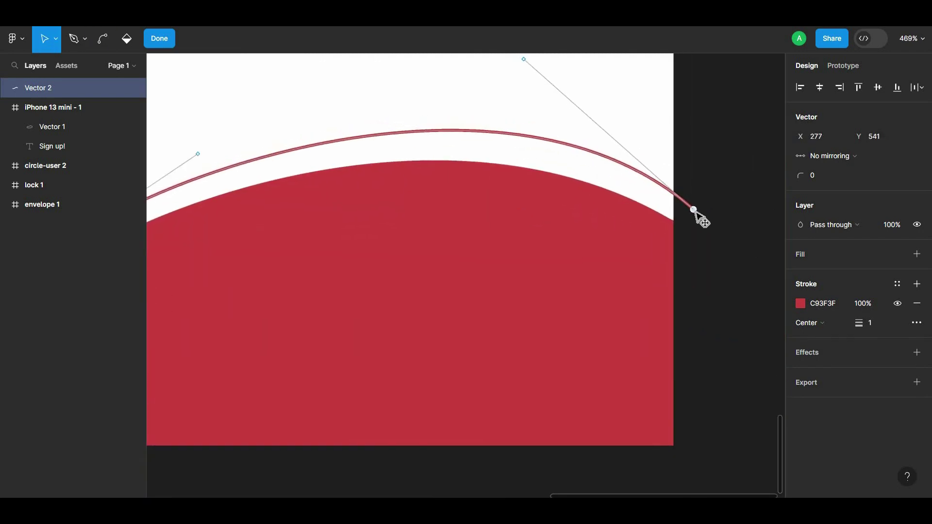
scroll(716, 270, down, 5)
scroll(714, 272, down, 2)
key(Escape)
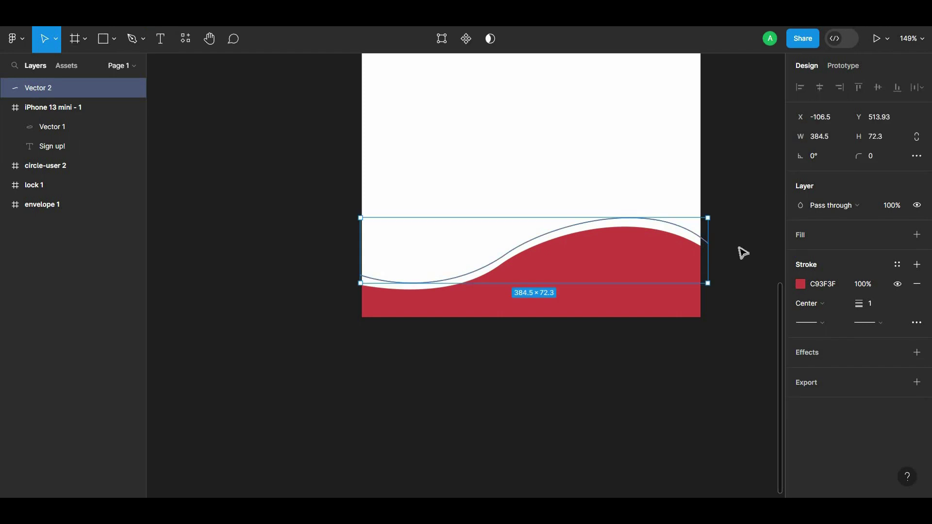
key(Escape)
scroll(709, 218, up, 3)
- Move Vector 2 into the iPhone 13 mini - 1 frame
click(683, 305)
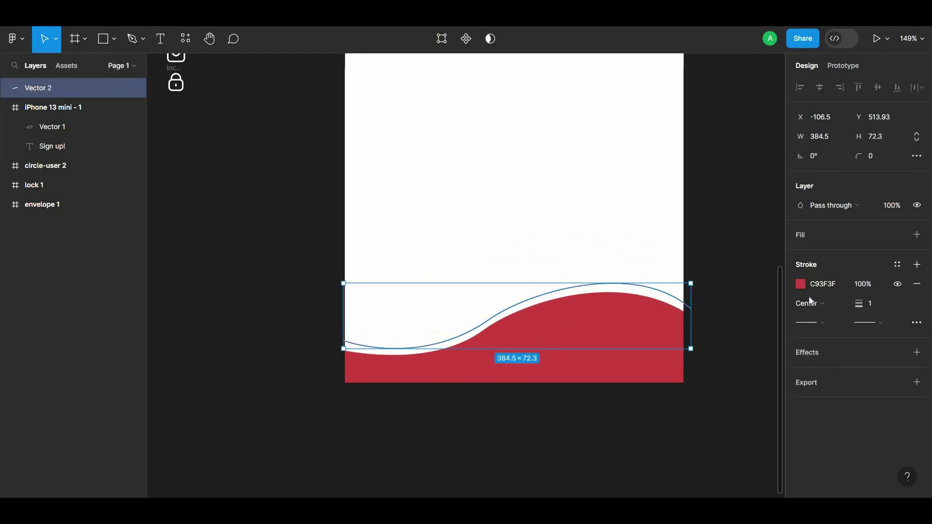
scroll(602, 216, up, 1)
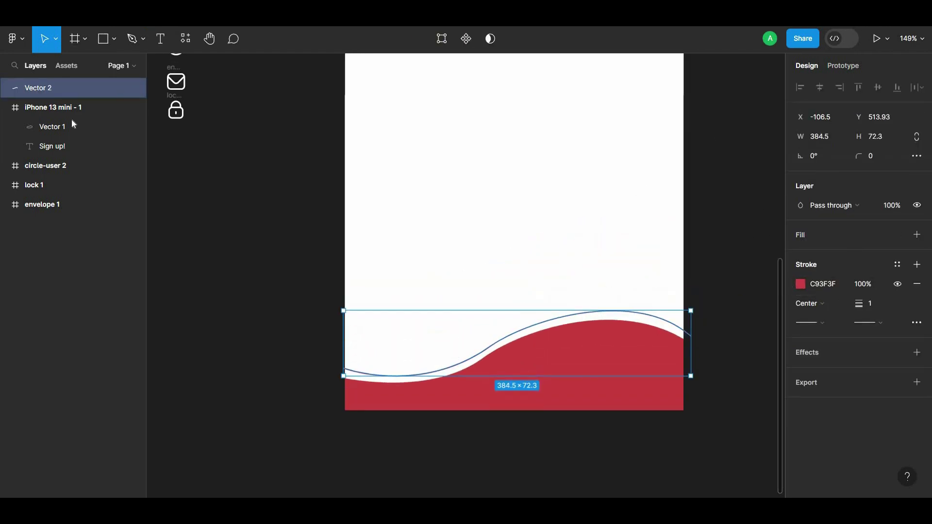
drag(70, 114, 69, 115)
key(Escape)
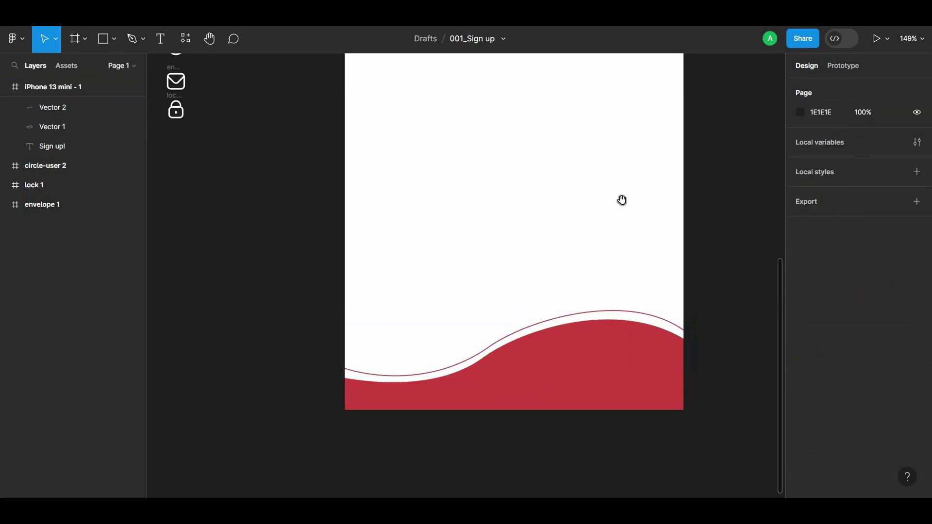
scroll(622, 200, up, 2)
click(583, 357)
scroll(633, 375, up, 1)
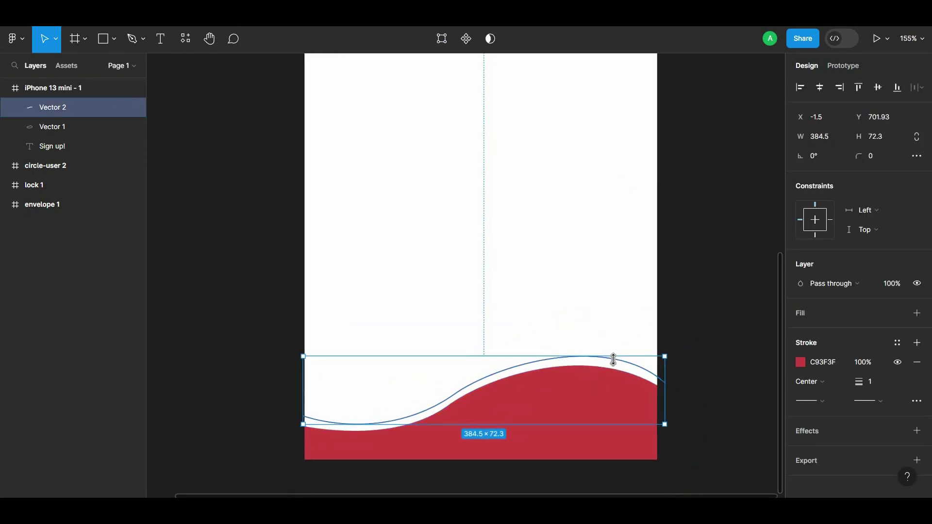
- Set the curve's stroke weight to 3 and nudge and stretch it above the wave
key(Down)
key(Down)
key(Down)
key(Down)
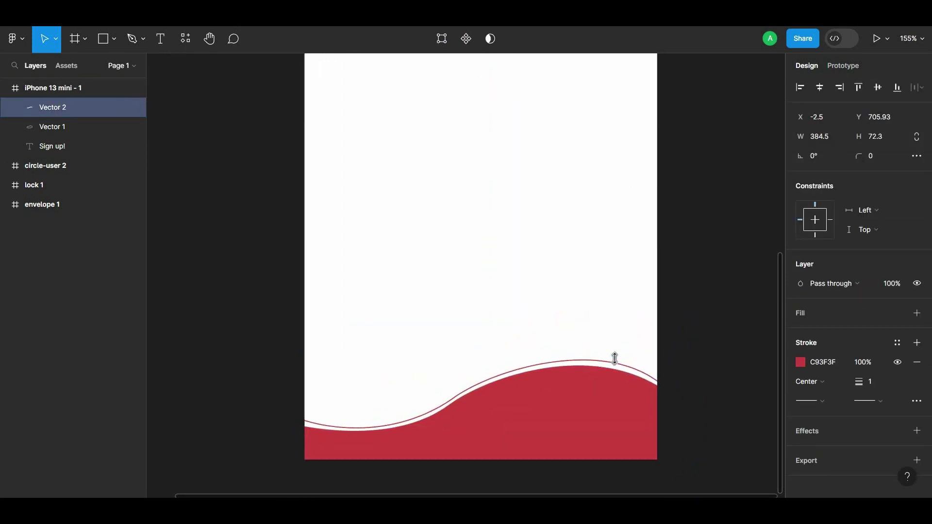
key(Down)
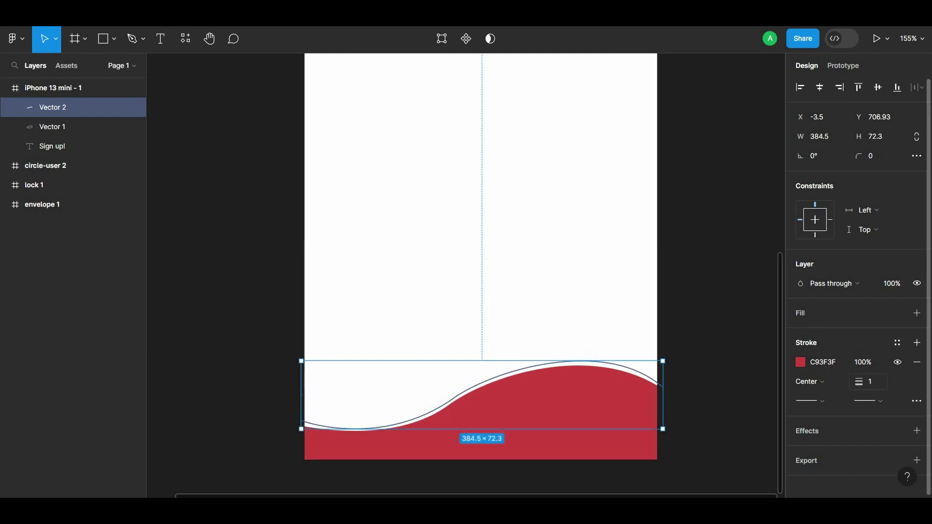
drag(858, 381, 864, 382)
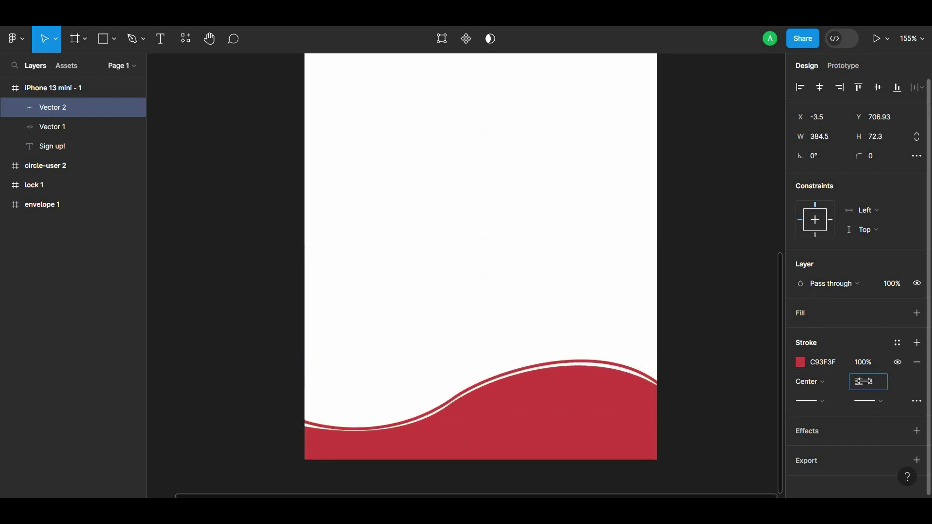
key(Up)
key(Up)
key(Up)
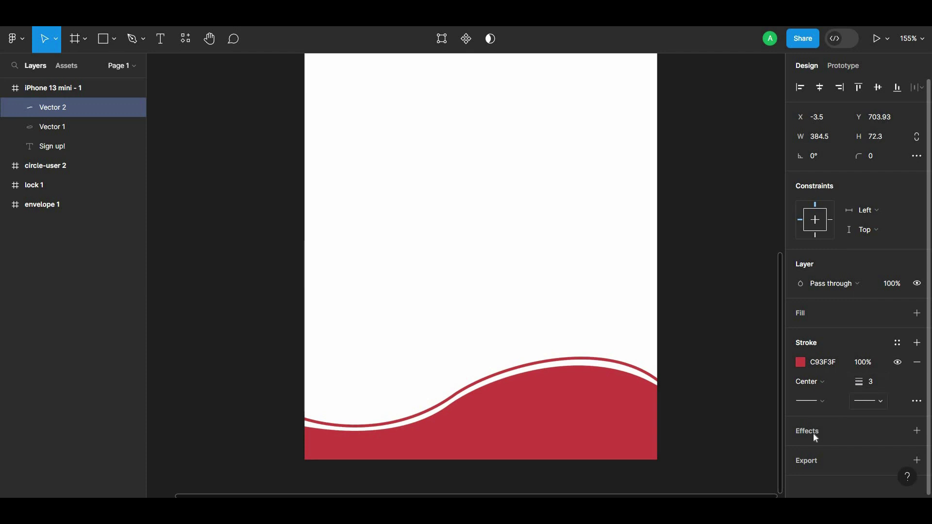
drag(663, 389, 662, 386)
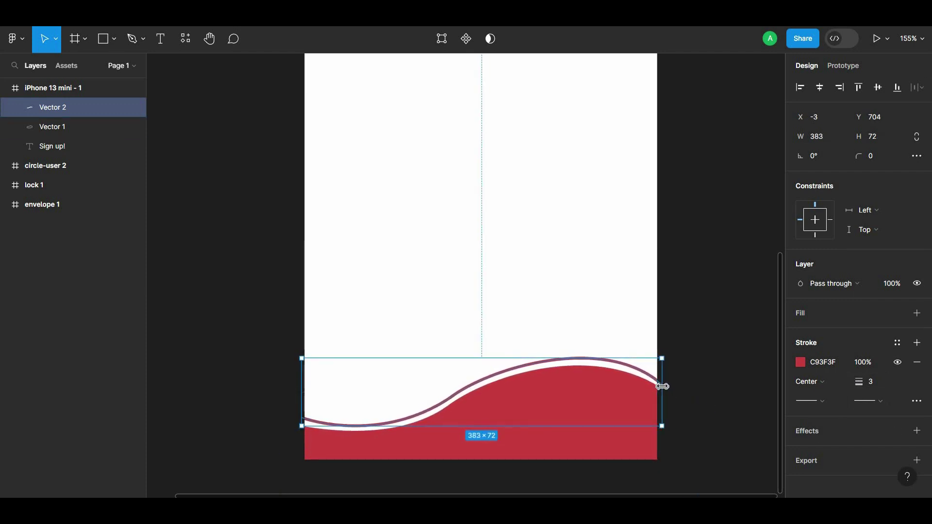
click(696, 371)
scroll(685, 321, up, 2)
scroll(670, 272, down, 3)
- Colour the Sign up! title with the wave's red
scroll(692, 232, down, 2)
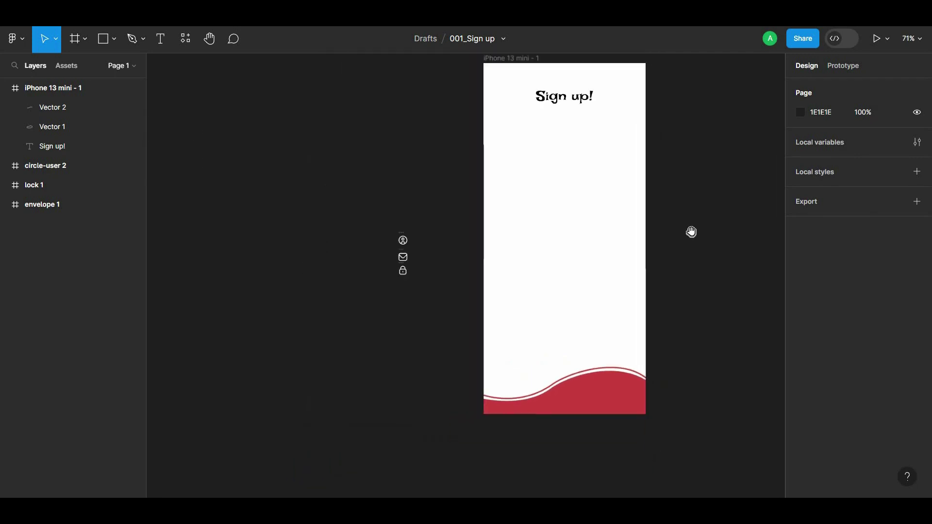
drag(691, 232, 672, 256)
click(536, 122)
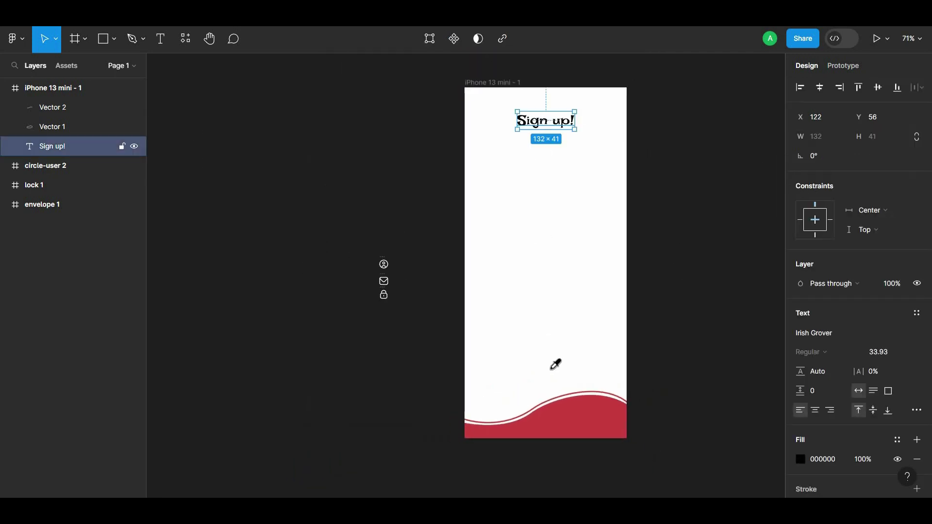
click(584, 408)
click(682, 329)
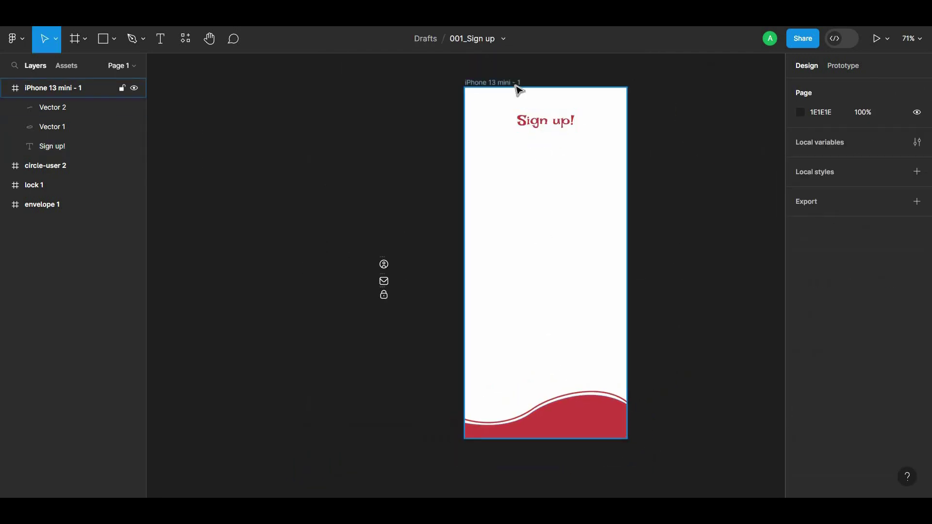
- Set the phone frame's background fill to pale pink FFF5F5
click(518, 90)
click(800, 353)
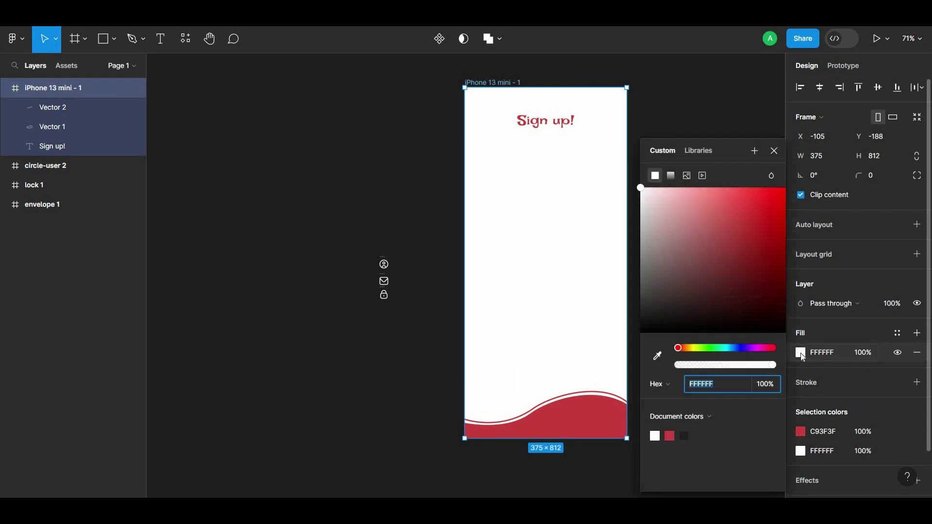
click(607, 414)
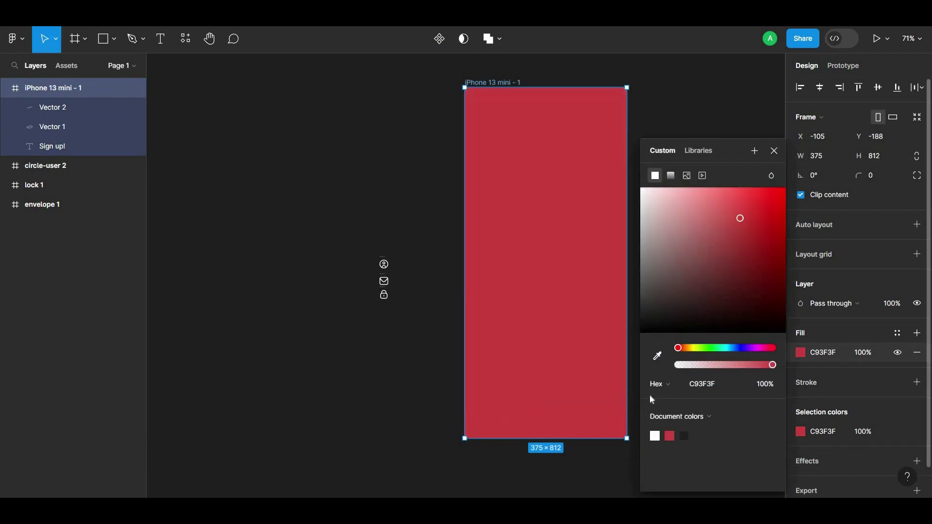
mouse_move(678, 233)
mouse_down()
mouse_move(674, 194)
mouse_move(657, 218)
mouse_move(680, 217)
mouse_move(645, 189)
mouse_up()
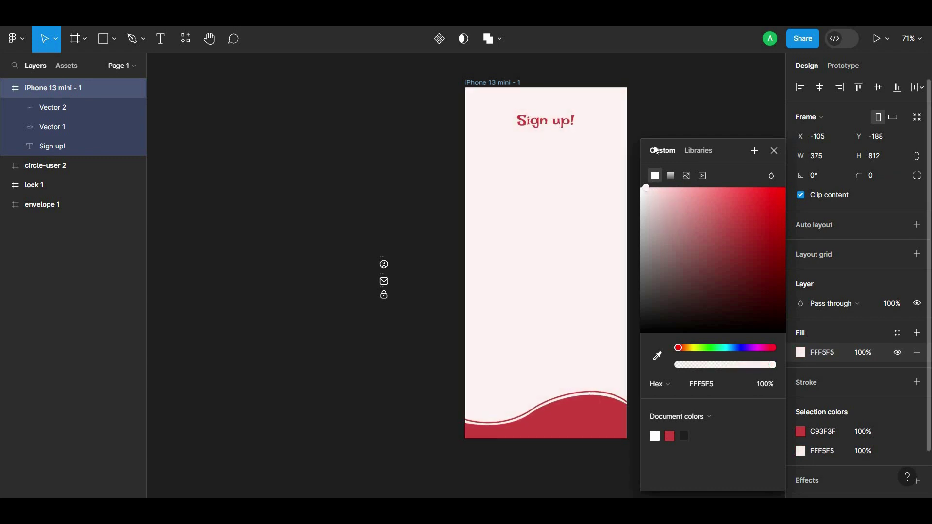
click(681, 85)
- Draw a 282×58 rectangle just below the title
drag(690, 83, 666, 103)
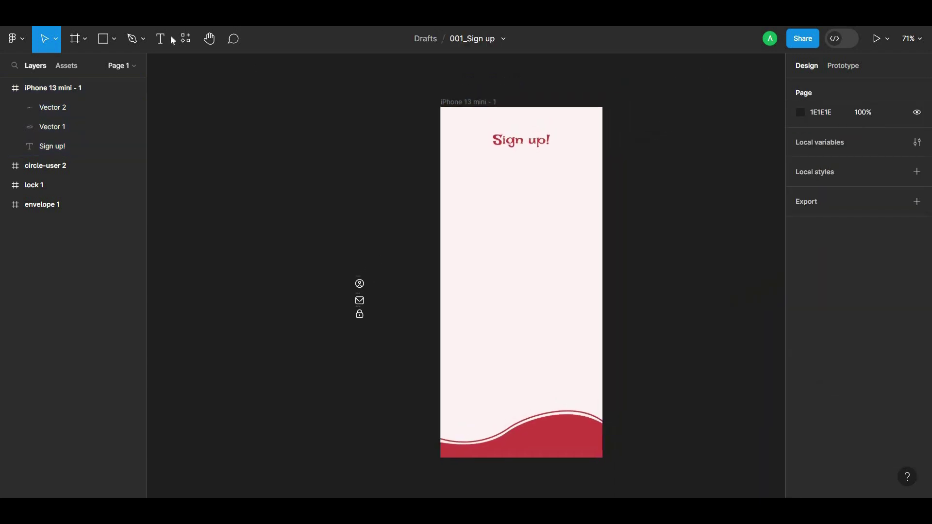
click(103, 38)
mouse_move(473, 179)
mouse_down()
mouse_move(596, 209)
mouse_move(556, 196)
mouse_move(595, 190)
mouse_up()
- Give the rectangle corner radius 25, width 318, and centre it horizontally in the frame
scroll(556, 195, up, 3)
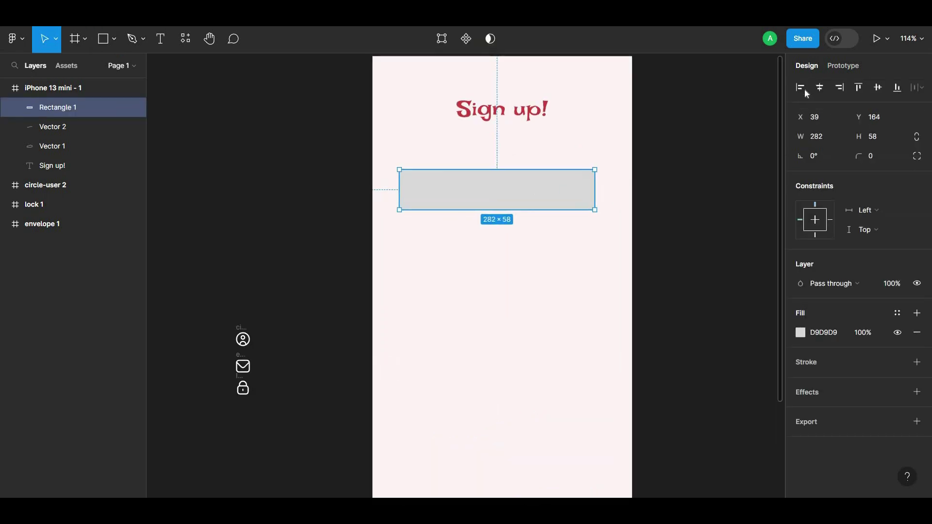
key(alt+h)
scroll(703, 114, down, 5)
scroll(714, 341, up, 5)
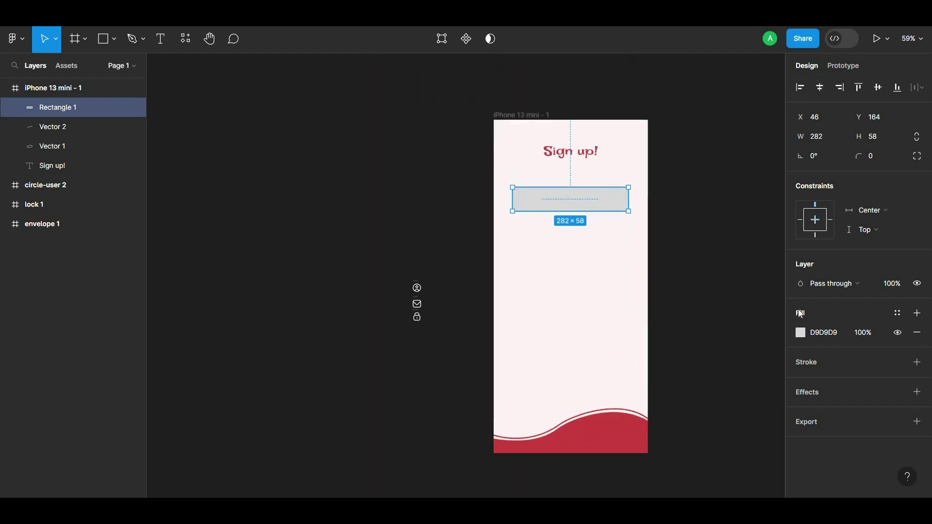
scroll(669, 125, up, 2)
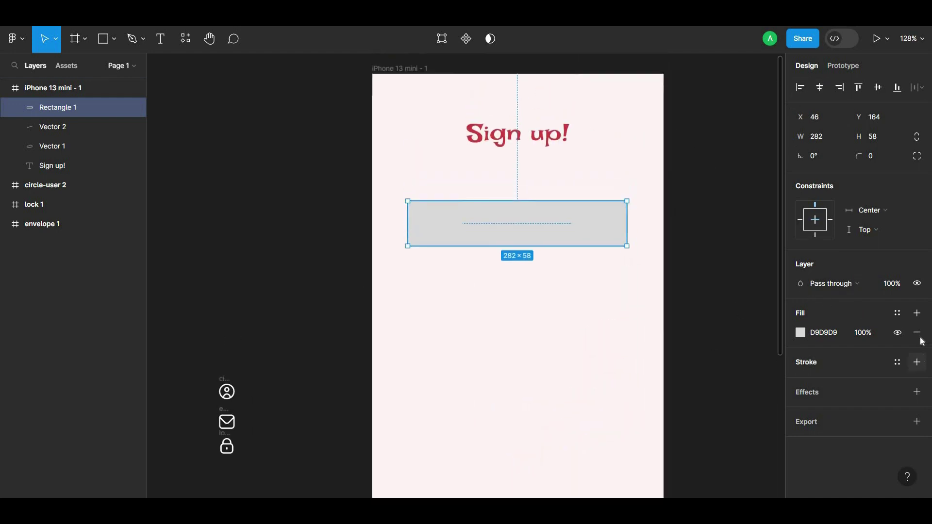
drag(857, 155, 898, 157)
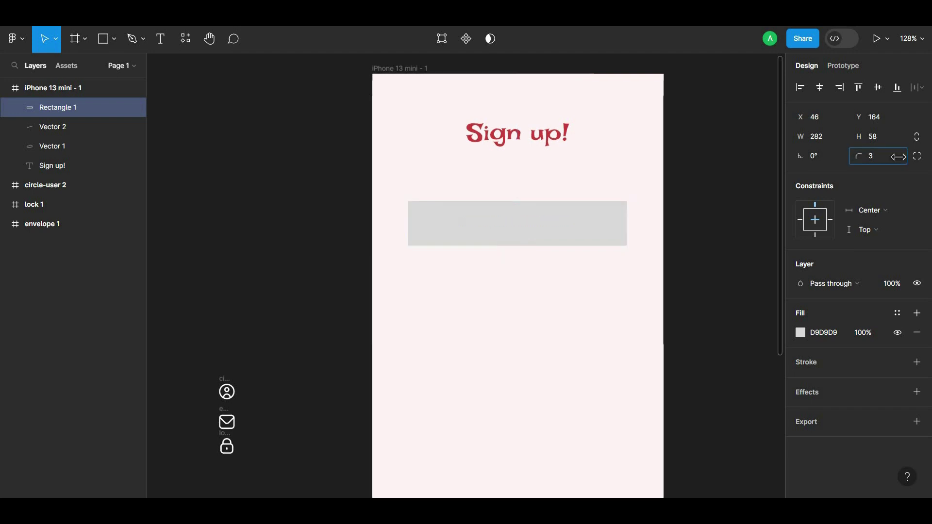
drag(287, 181, 371, 181)
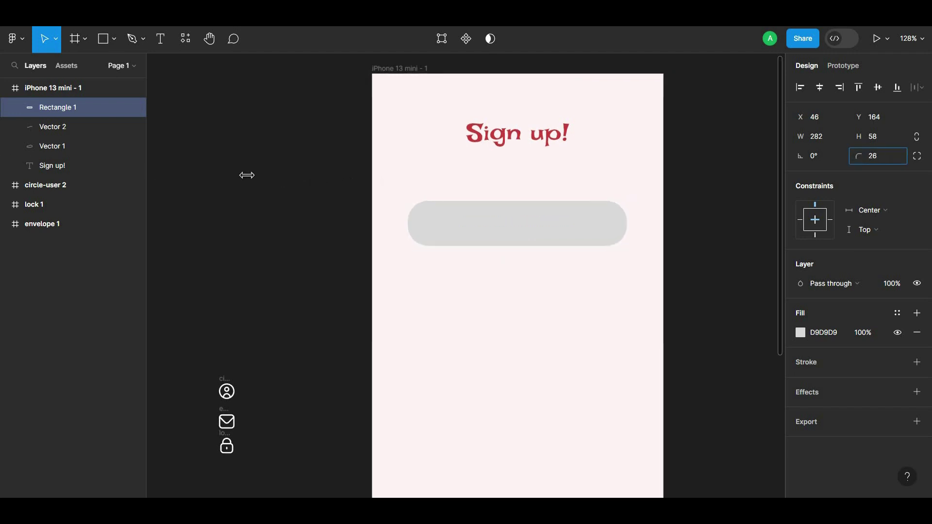
mouse_move(929, 221)
mouse_down()
mouse_move(631, 225)
mouse_move(651, 223)
mouse_up()
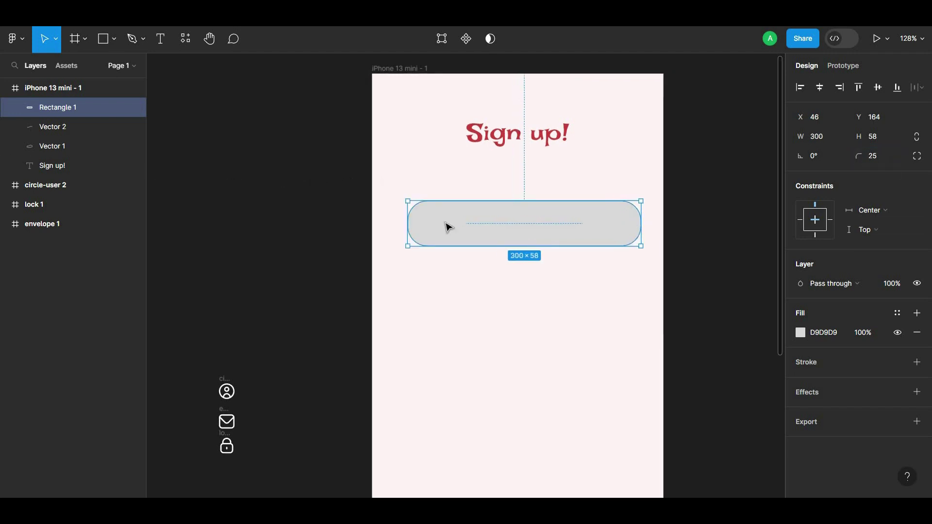
drag(407, 222, 393, 221)
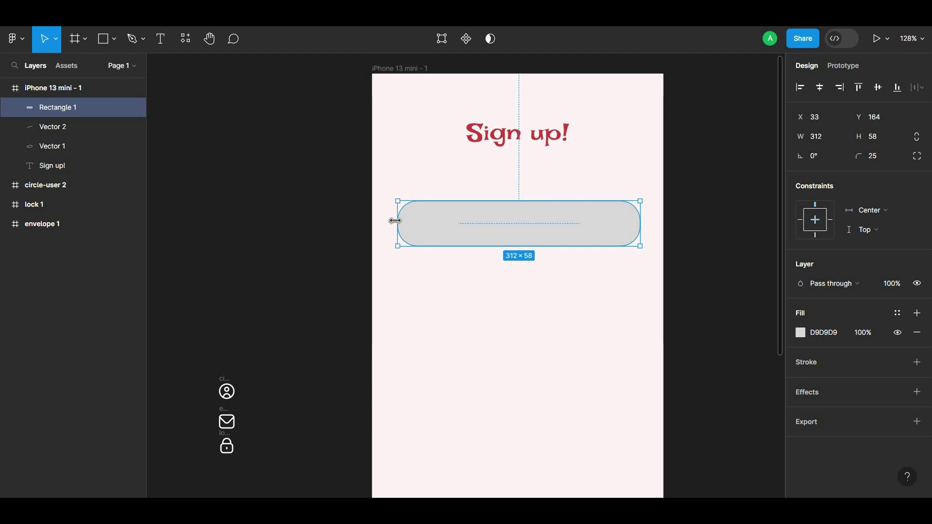
click(822, 94)
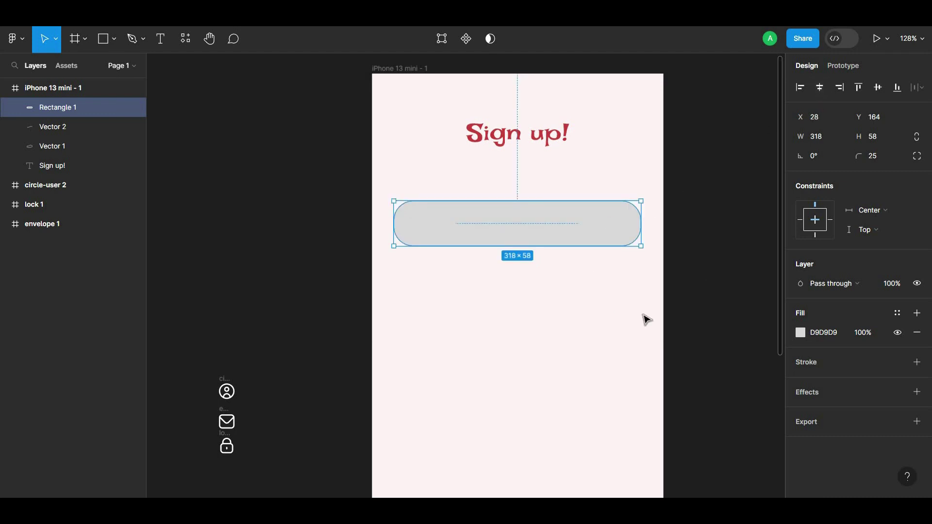
- Sample colours from the screen with the eyedropper to fill the rectangle
key(i)
click(536, 155)
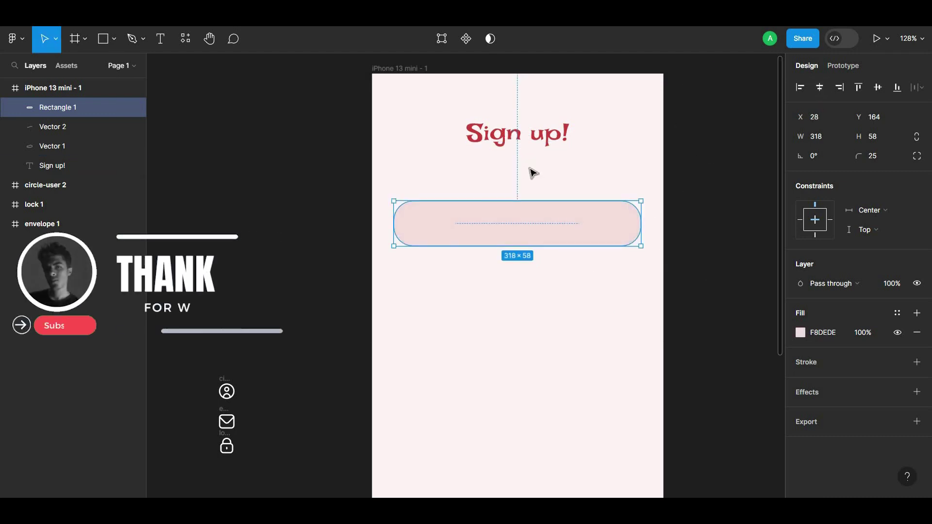
key(i)
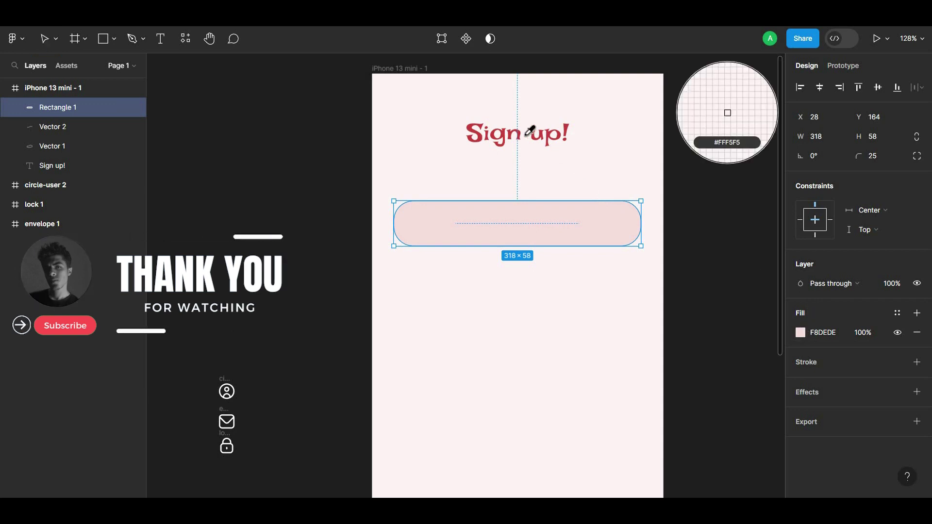
click(526, 136)
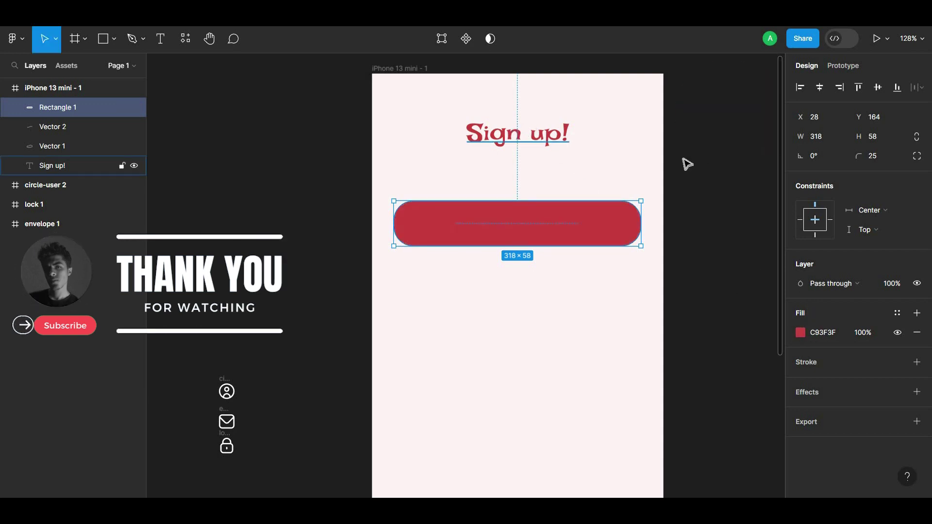
click(733, 277)
ctrl+scroll(704, 204, down, 5)
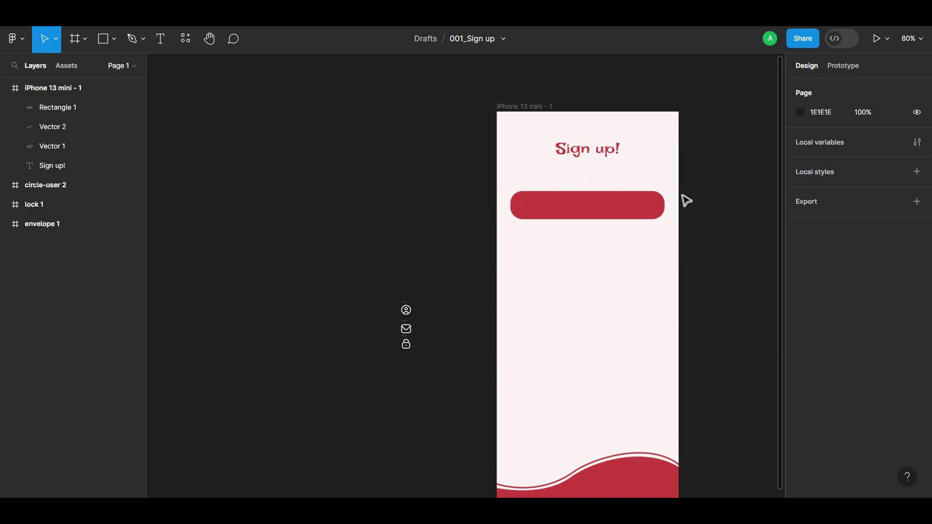
- Lighten the rectangle's fill to pale pink FFCBCB
click(641, 209)
click(800, 334)
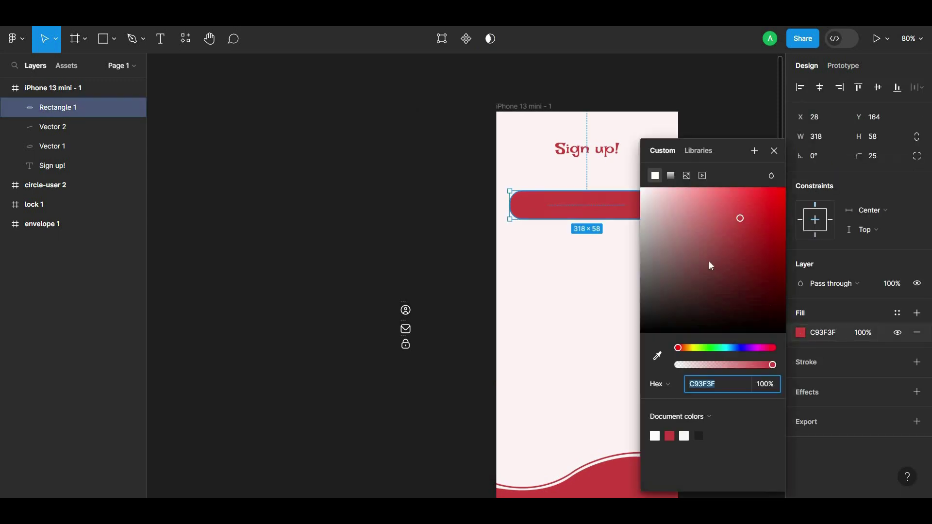
drag(676, 200, 668, 178)
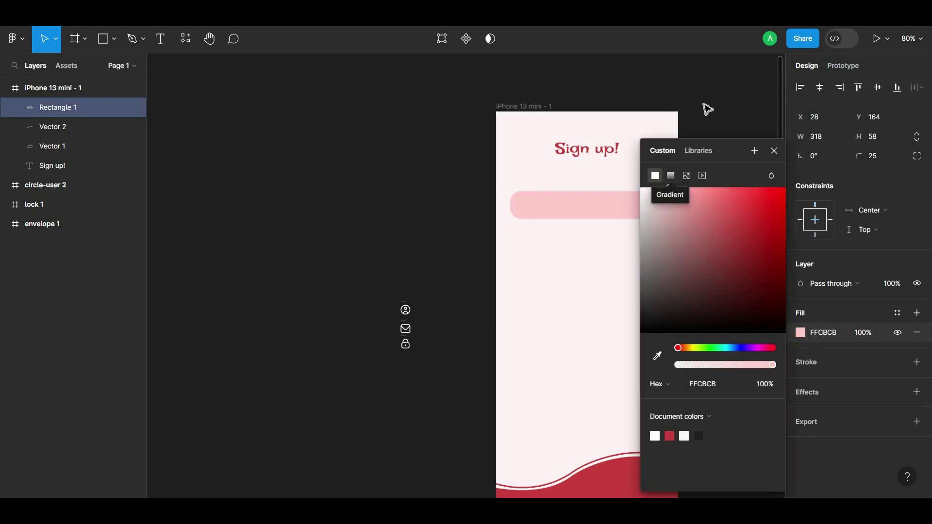
click(651, 137)
click(580, 174)
scroll(542, 175, up, 5)
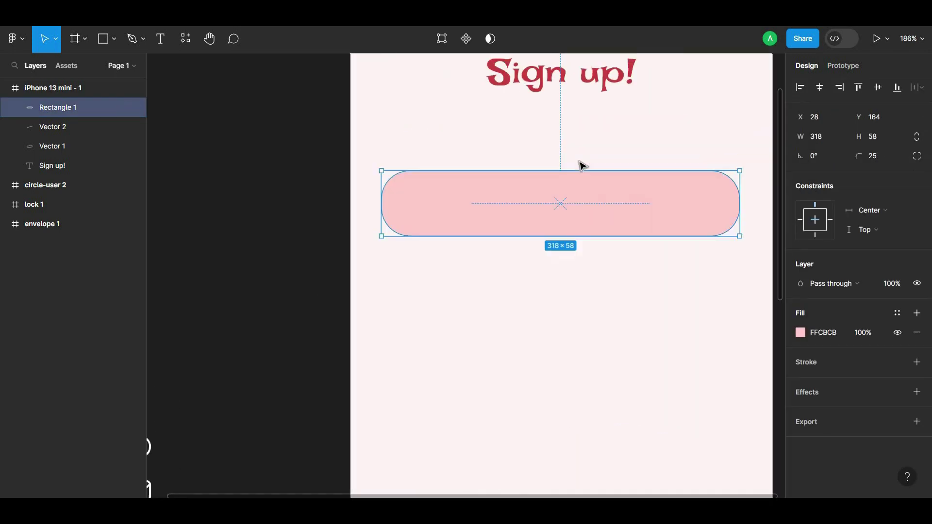
key(Escape)
- Add a 'First name' label inside the pink field, coloured with the title's red
click(160, 39)
click(413, 228)
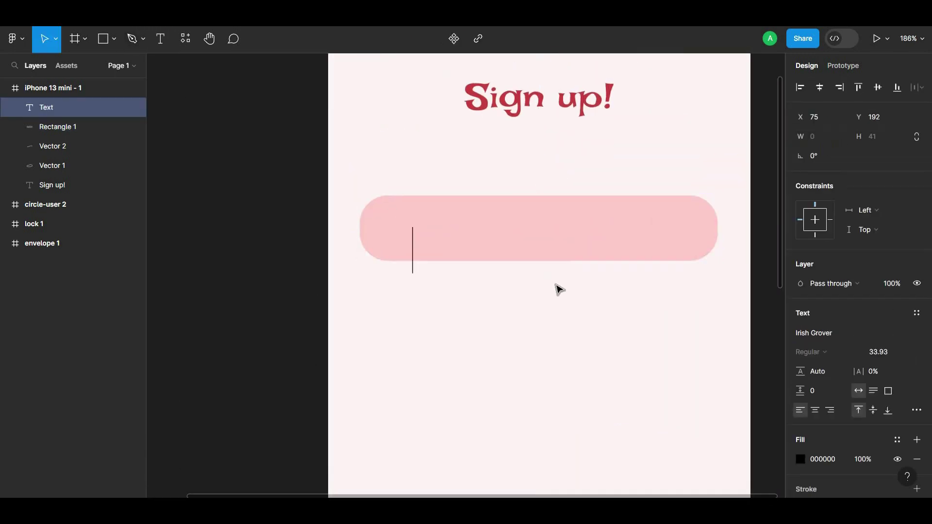
text(First namei)
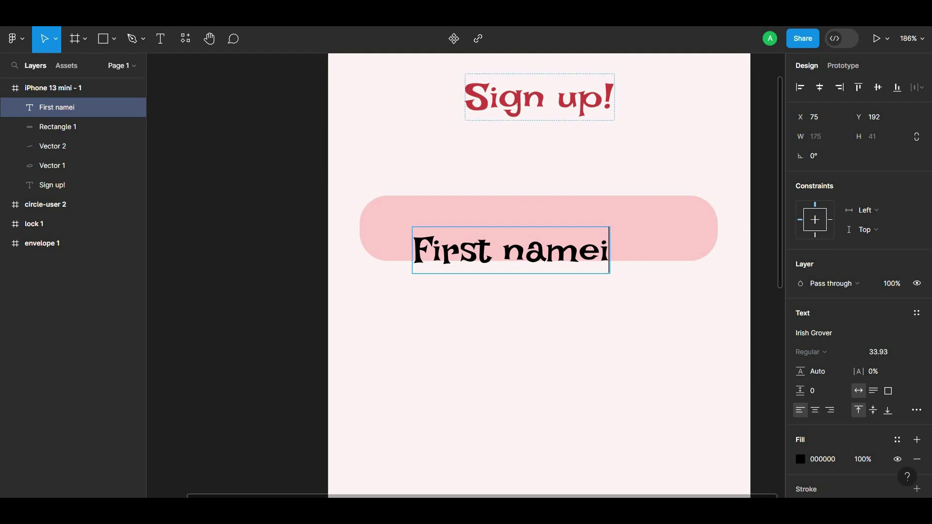
key(BackSpace)
key(Escape)
key(i)
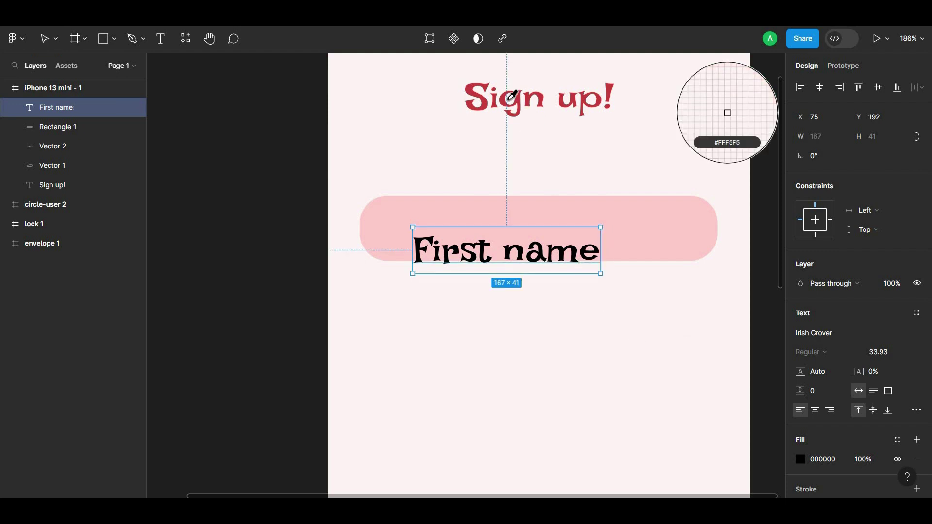
click(518, 101)
drag(527, 260, 515, 236)
- Try the fonts Inika, Holtwood One SC and Jua on the First name label
click(841, 332)
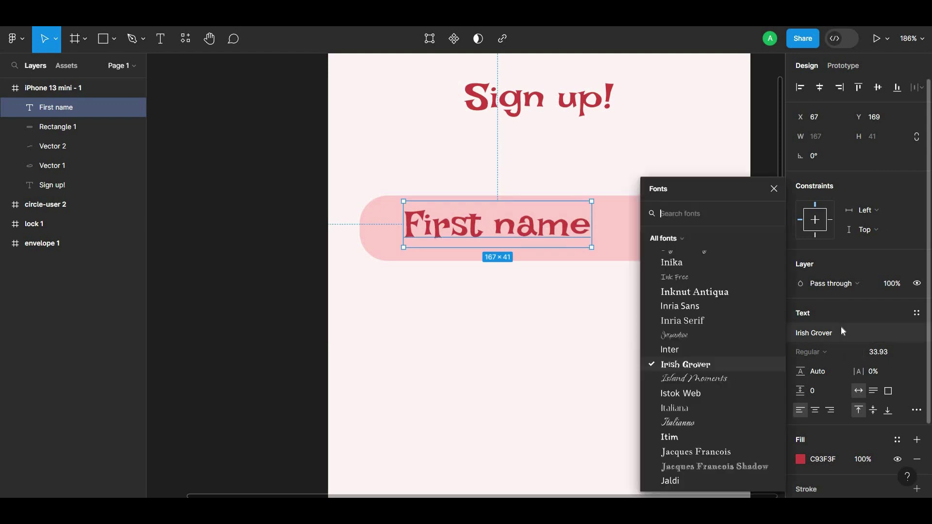
click(678, 262)
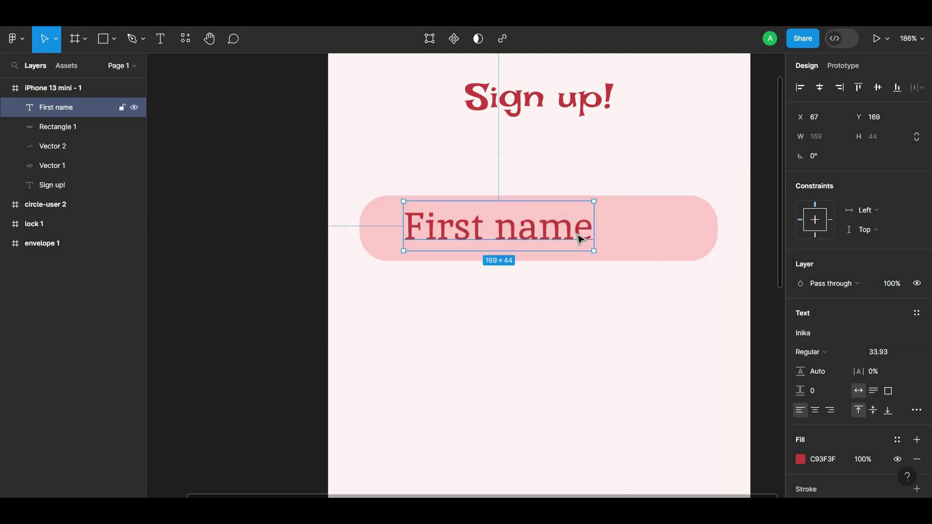
click(816, 337)
scroll(722, 322, up, 3)
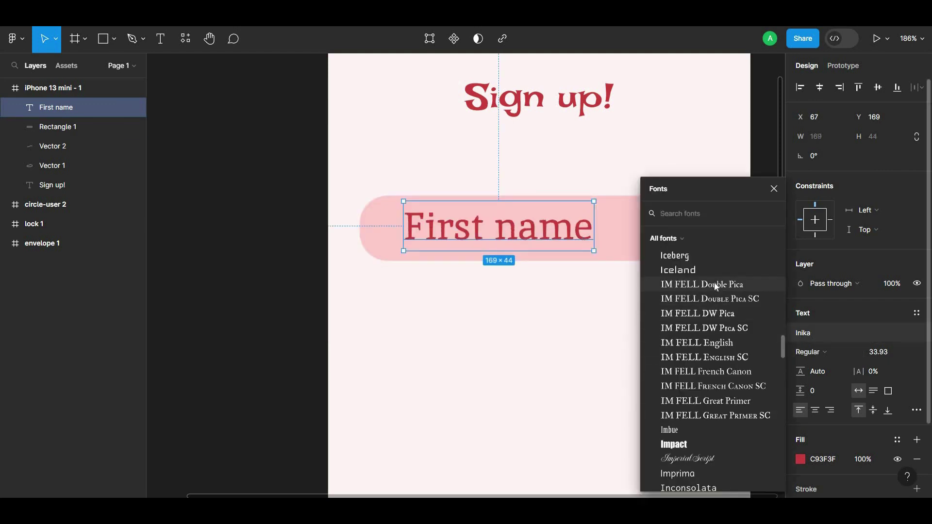
scroll(717, 292, up, 3)
scroll(717, 286, up, 4)
scroll(717, 286, up, 1)
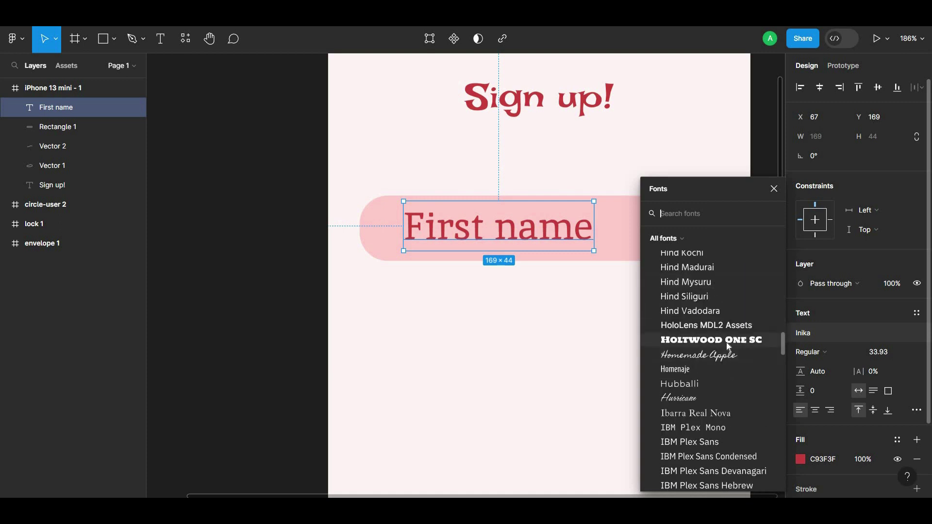
click(723, 340)
click(833, 333)
scroll(707, 365, down, 5)
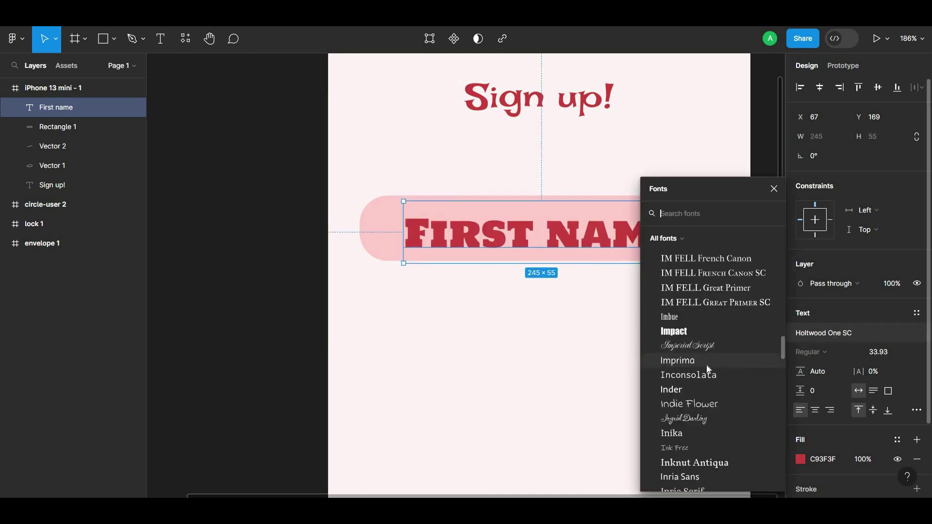
scroll(707, 365, down, 5)
scroll(707, 365, down, 5)
scroll(706, 365, down, 2)
scroll(706, 366, down, 2)
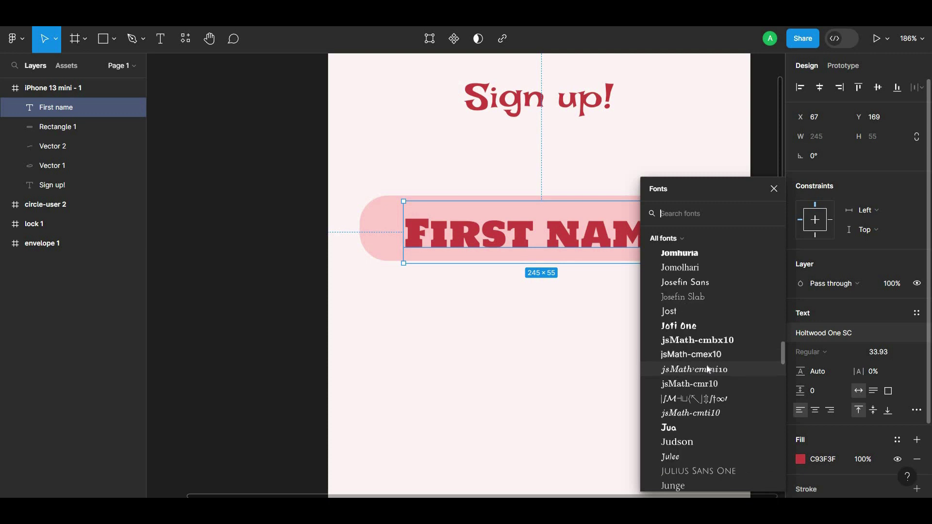
scroll(706, 365, down, 2)
click(707, 367)
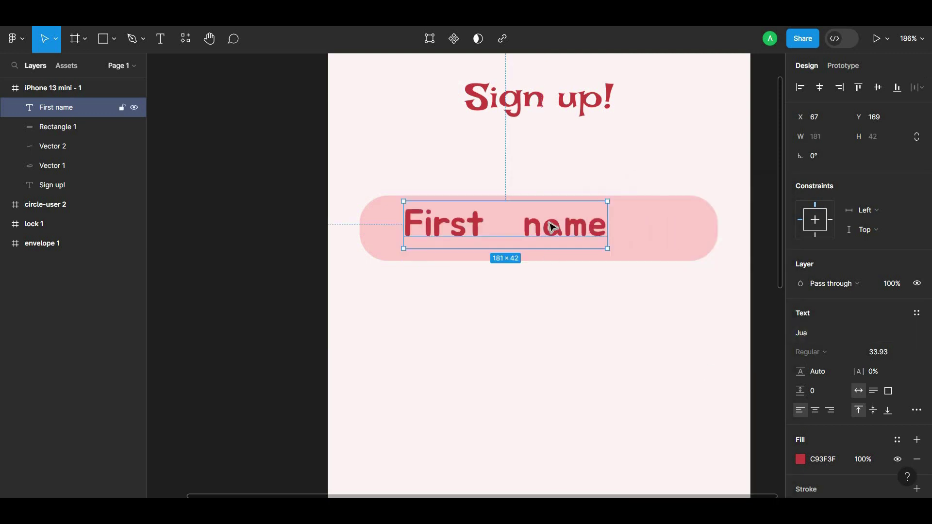
- Set the label to Cairo SemiBold, size 24, centred vertically in the field
click(811, 338)
text(ca)
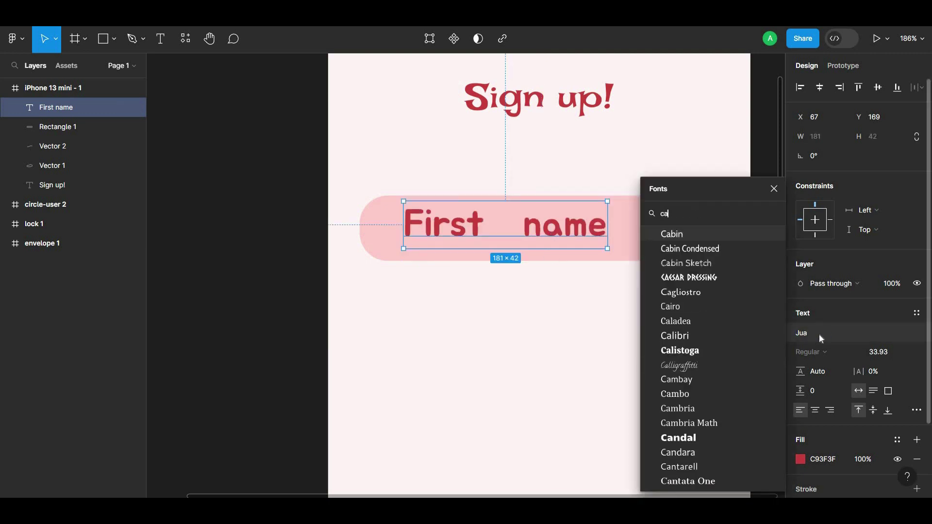
text(iro)
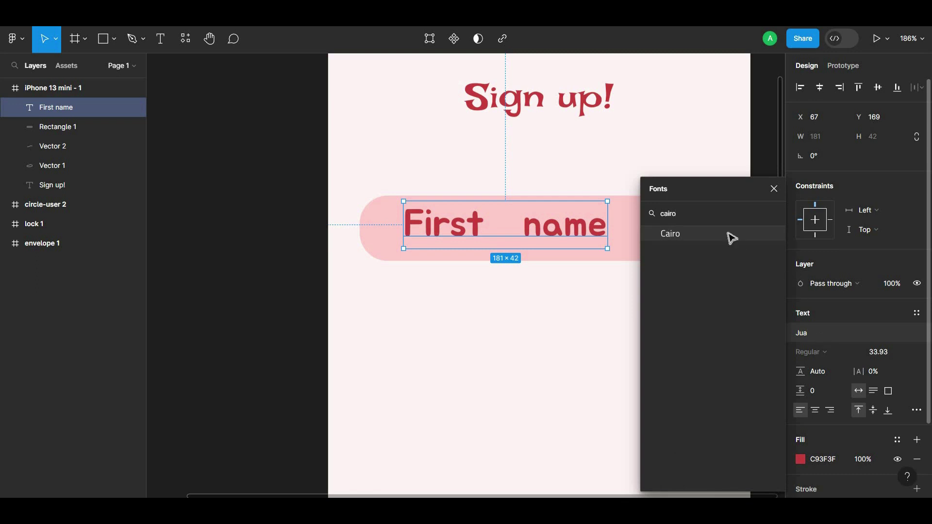
click(732, 235)
click(816, 352)
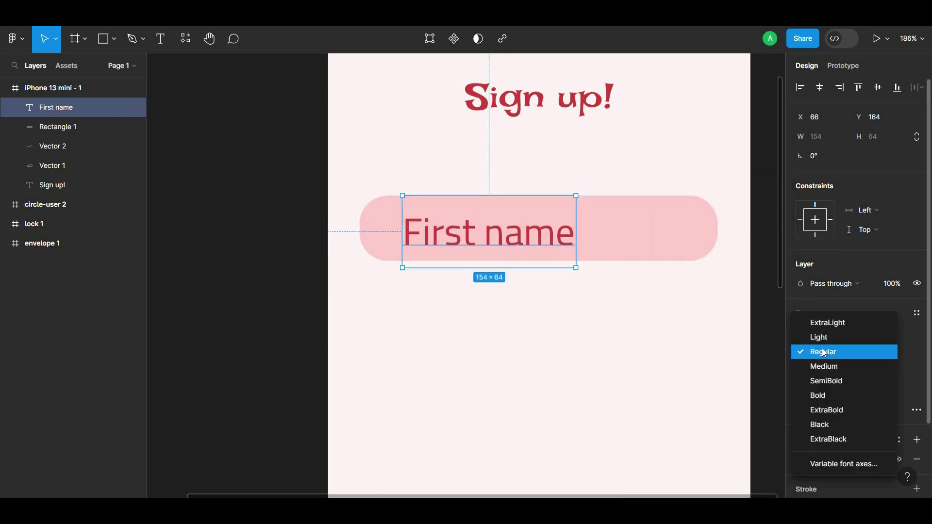
click(838, 380)
click(911, 353)
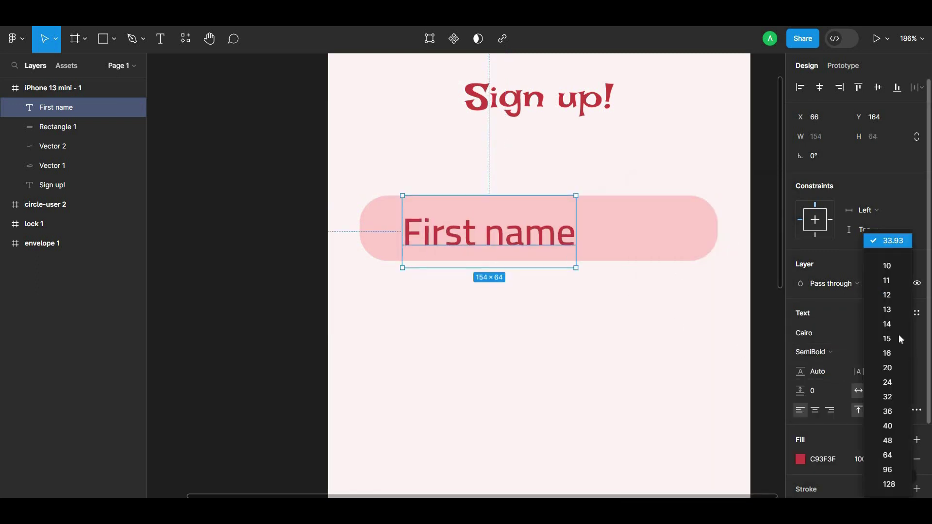
click(901, 382)
drag(503, 233, 514, 238)
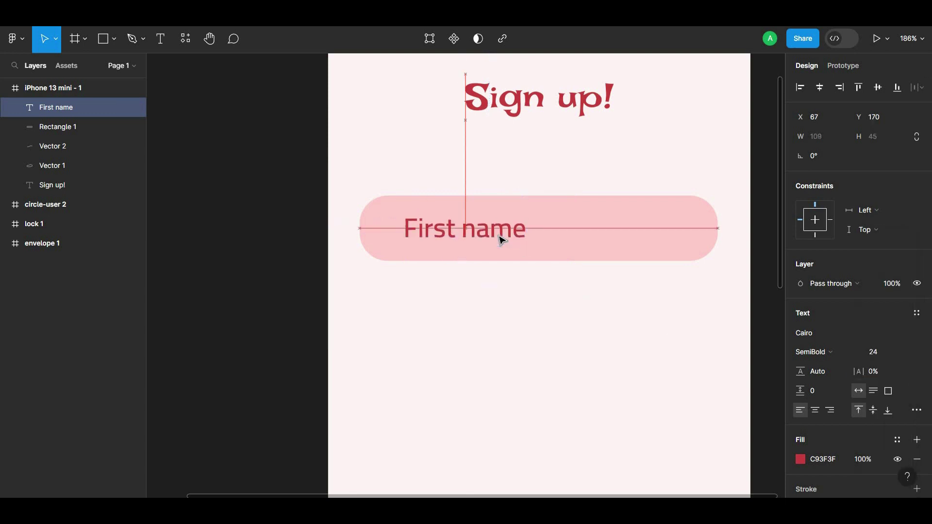
- Move the user icon into the phone frame and eyedrop red fills onto it
scroll(515, 238, down, 3)
scroll(516, 238, down, 1)
key(Escape)
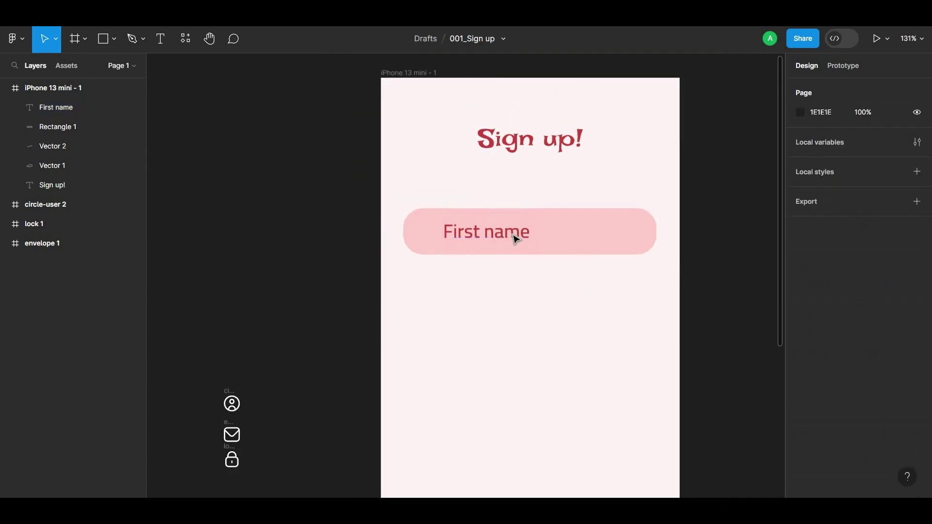
scroll(568, 158, down, 2)
scroll(605, 184, down, 2)
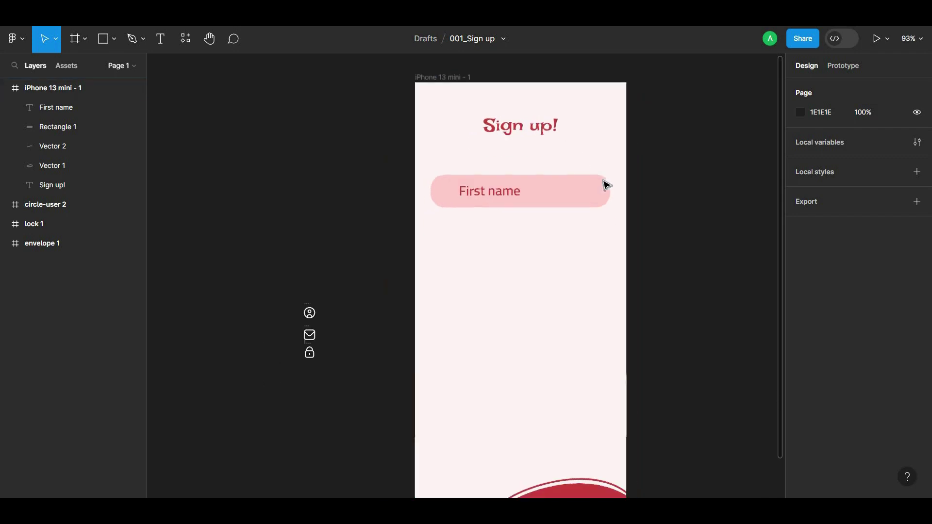
scroll(592, 170, down, 1)
scroll(582, 189, up, 2)
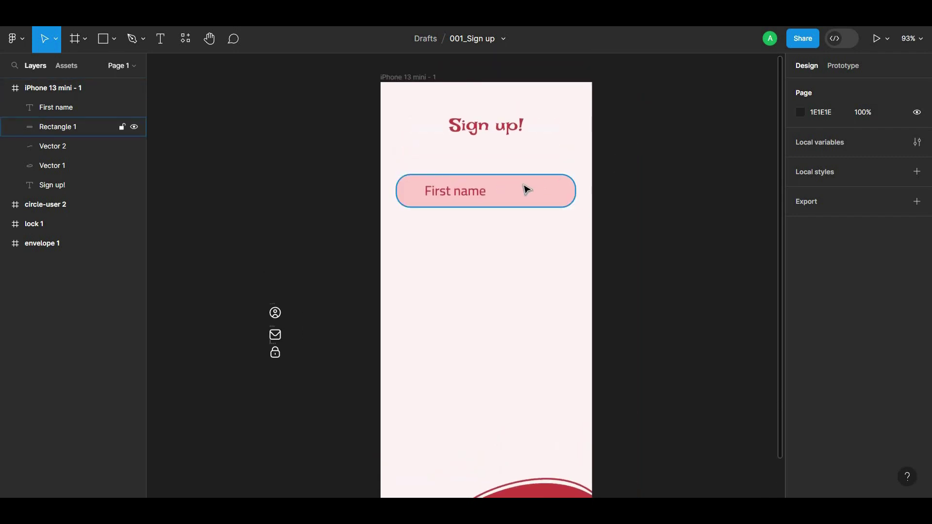
scroll(494, 199, up, 2)
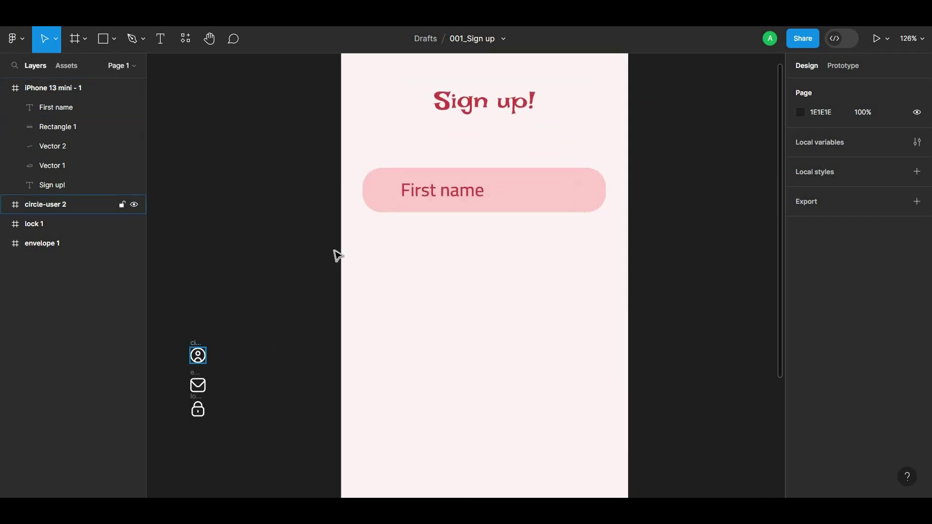
drag(338, 256, 390, 187)
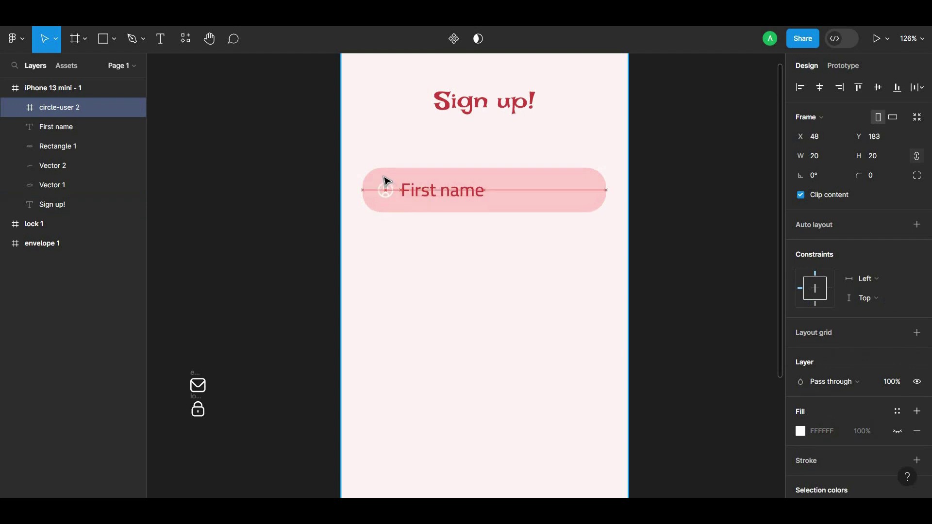
key(i)
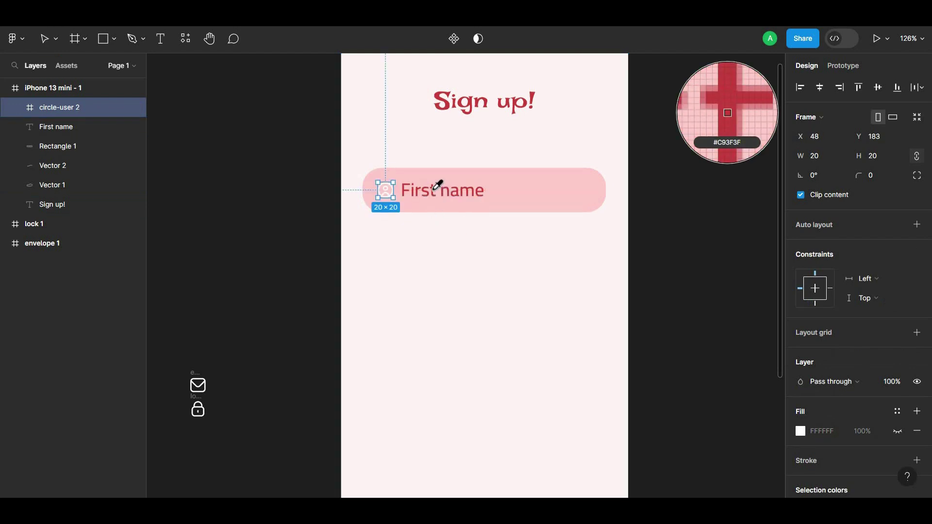
click(437, 187)
key(i)
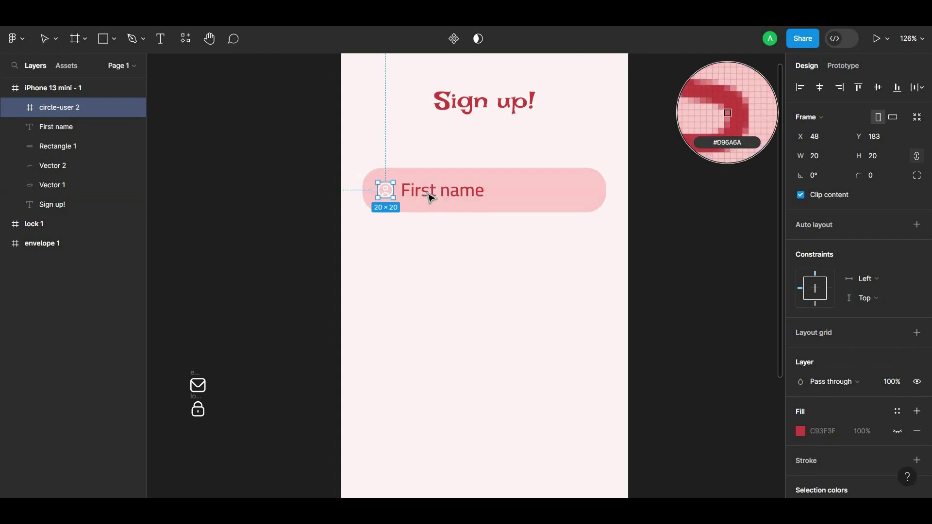
click(430, 197)
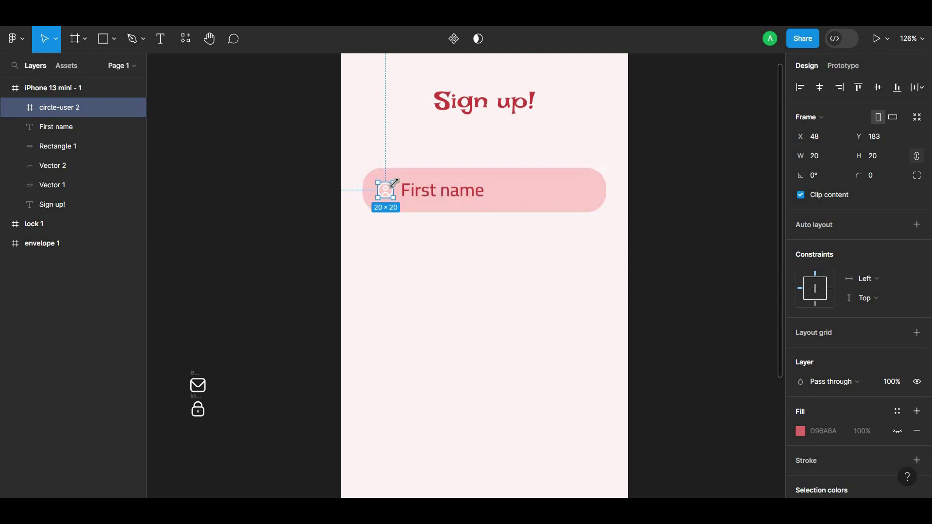
- Recolour the icon's white lines to First name's red and place it in the field
scroll(394, 183, up, 3)
scroll(382, 204, up, 2)
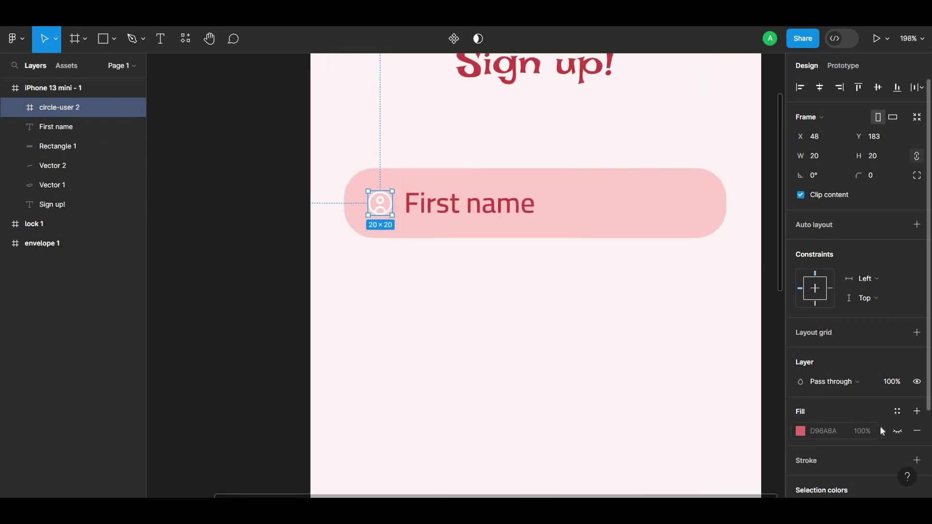
click(298, 243)
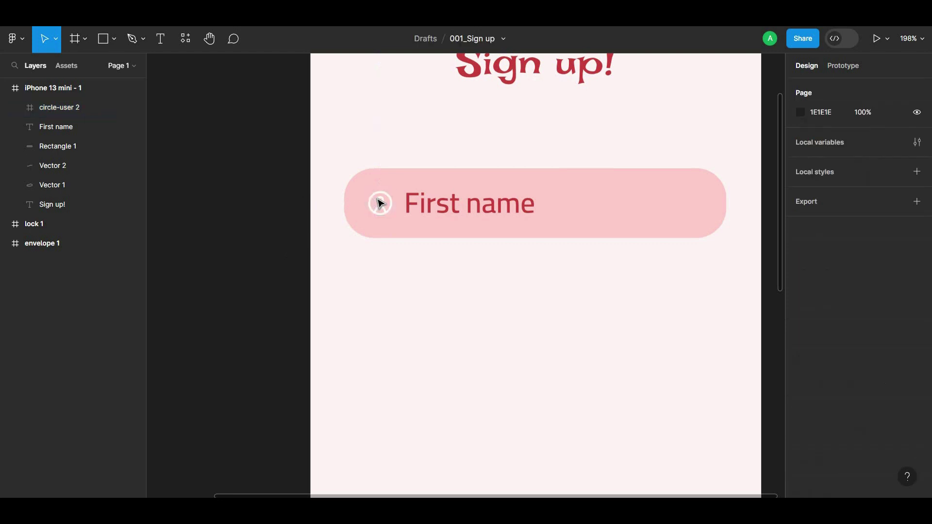
drag(380, 203, 286, 235)
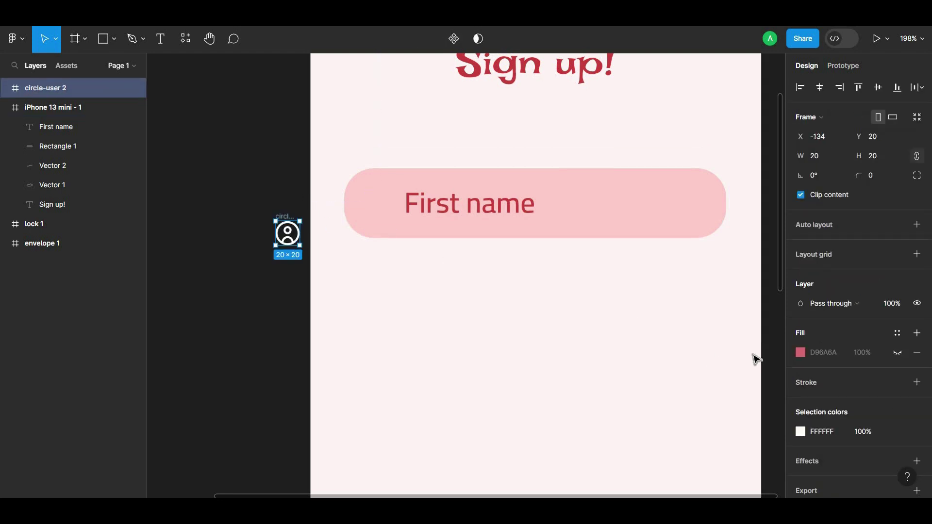
click(800, 431)
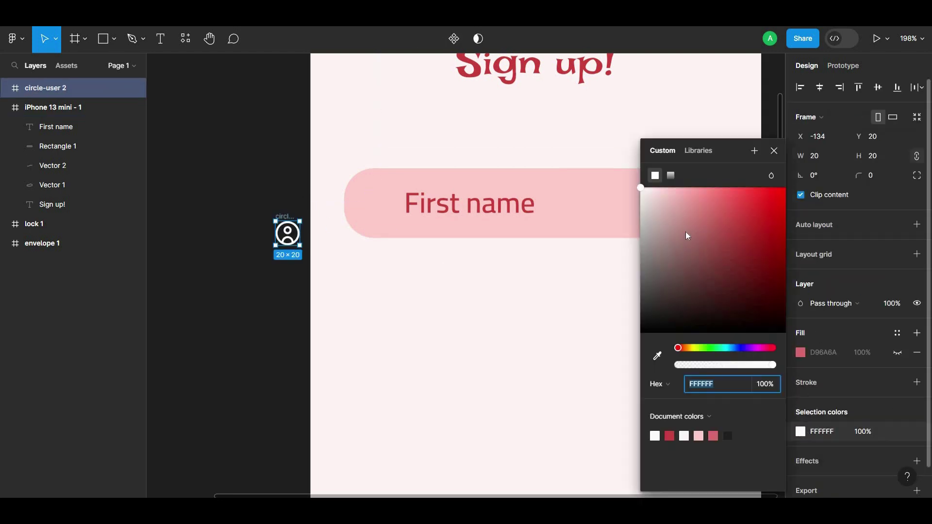
click(657, 356)
click(512, 204)
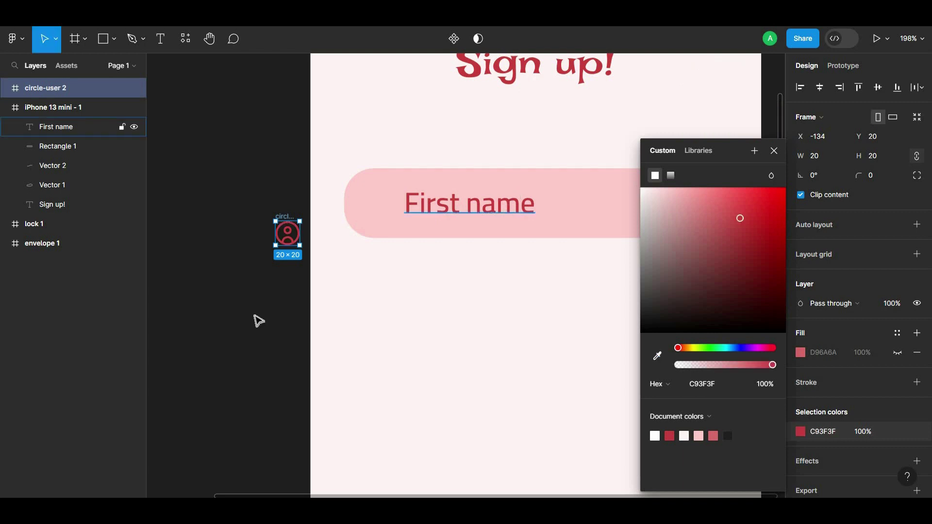
drag(295, 235, 383, 207)
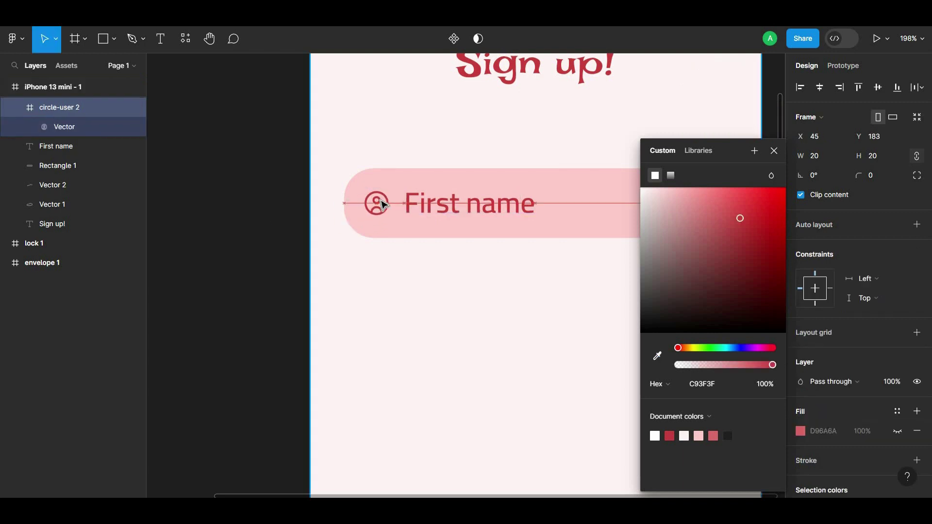
click(318, 228)
scroll(318, 229, down, 5)
scroll(347, 242, down, 2)
- Enlarge the person icon to 26×26
scroll(349, 239, up, 2)
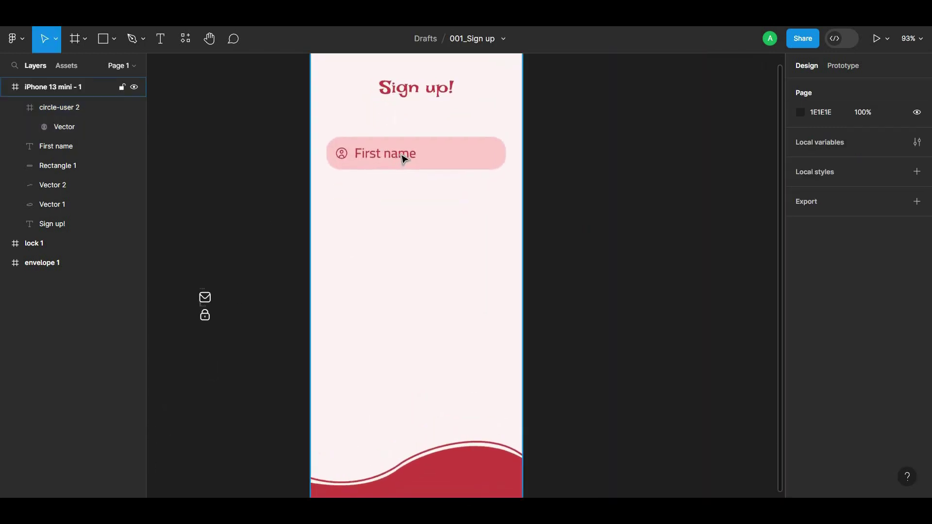
scroll(395, 202, up, 2)
scroll(353, 194, up, 2)
scroll(358, 214, up, 2)
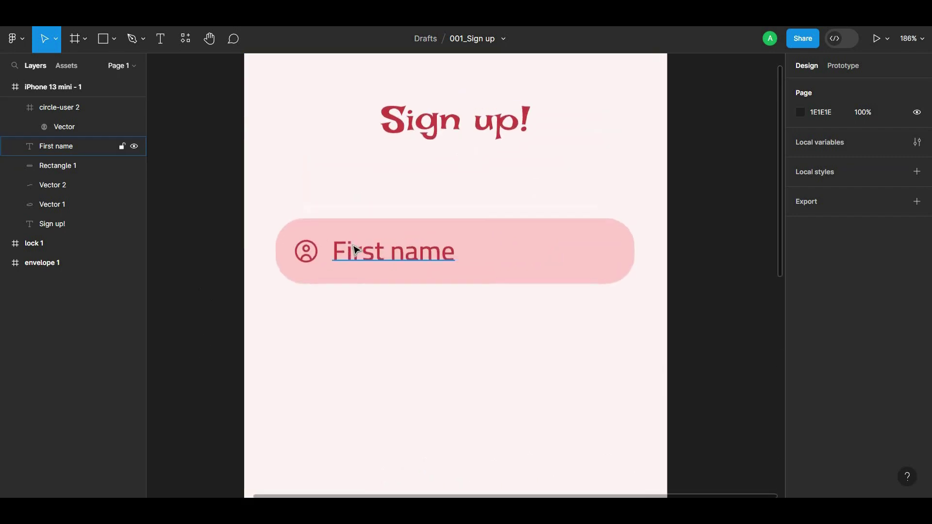
click(355, 251)
scroll(321, 258, up, 3)
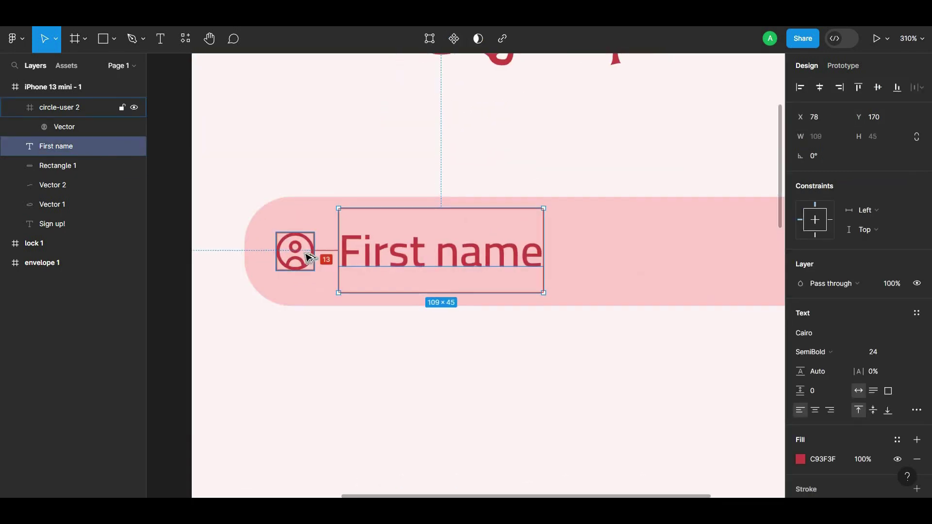
click(311, 260)
drag(316, 273, 320, 277)
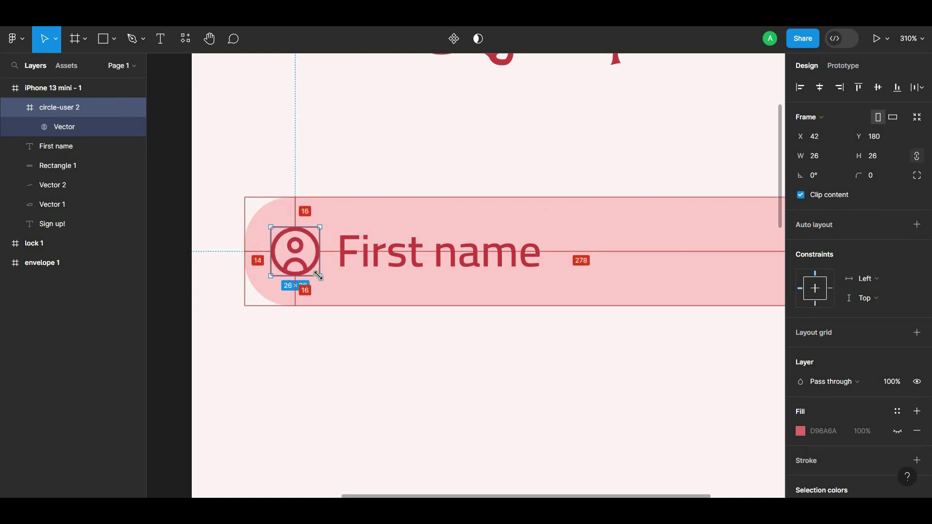
- Nudge the First name text left, closer to the icon
scroll(318, 275, down, 2)
scroll(345, 258, down, 3)
scroll(385, 281, up, 1)
shift+click(383, 281)
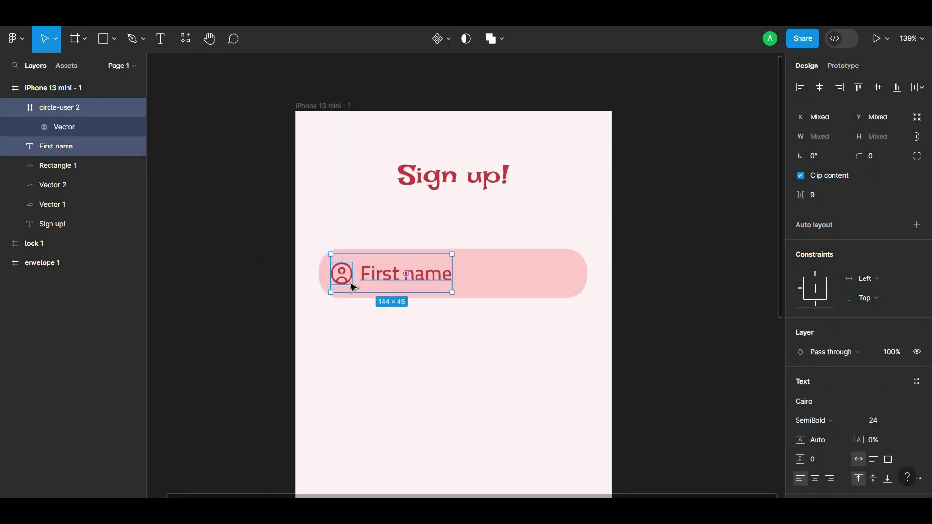
shift+click(347, 281)
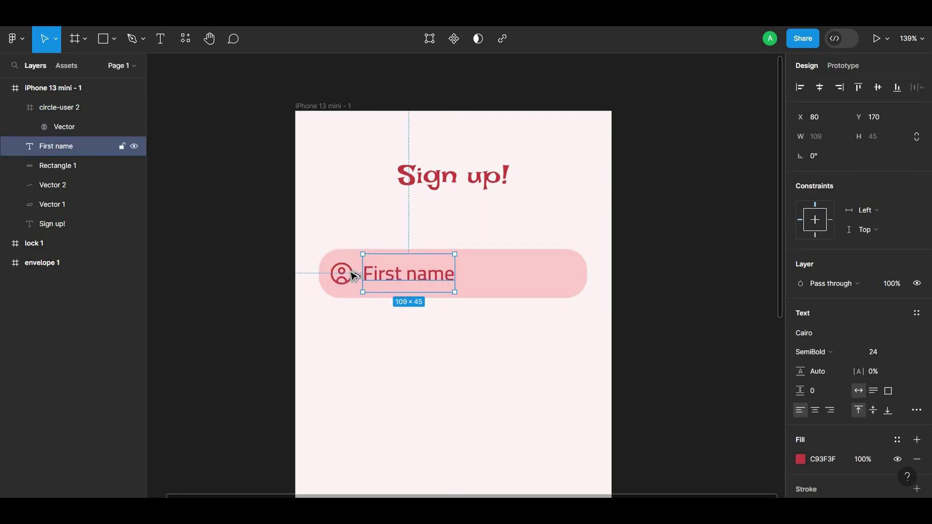
key(Left)
key(Left)
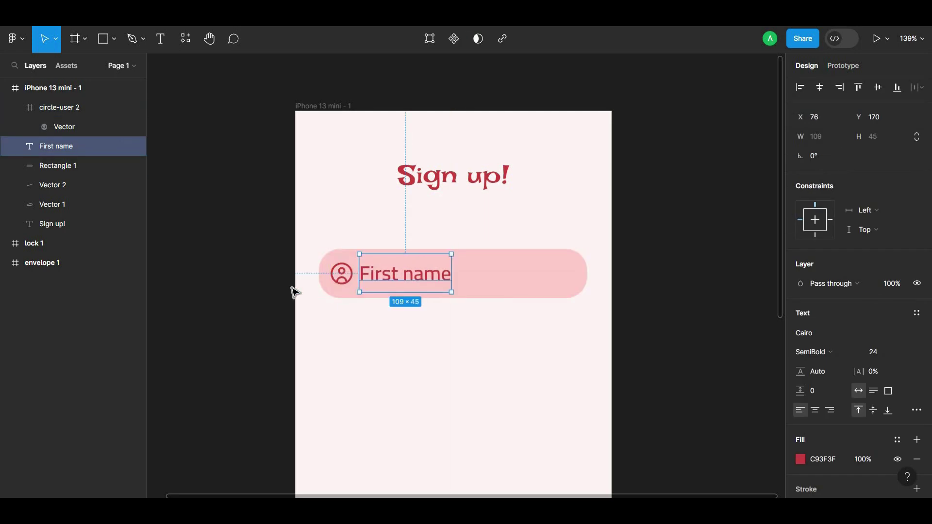
- Select the person icon and First name text together
click(297, 291)
click(360, 285)
click(301, 366)
scroll(283, 230, down, 3)
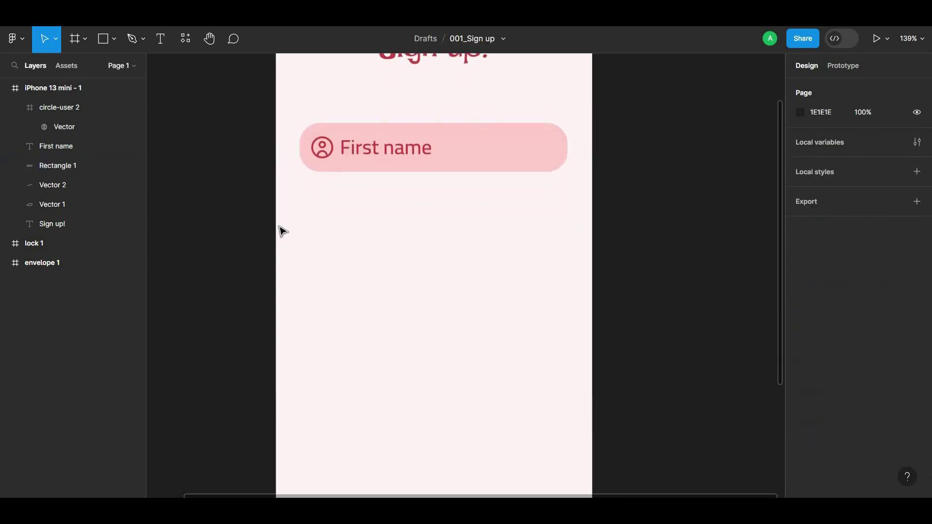
click(366, 145)
shift+click(322, 142)
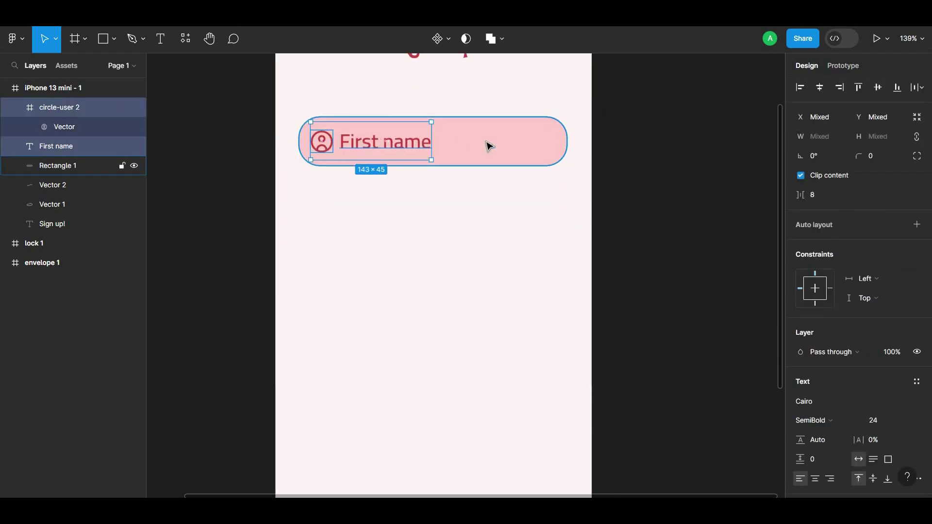
click(566, 309)
click(366, 139)
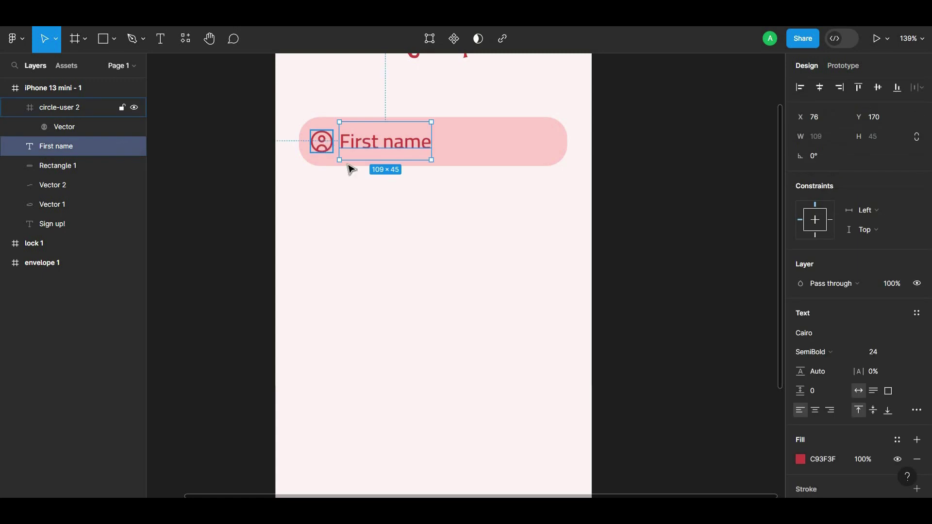
shift+click(321, 142)
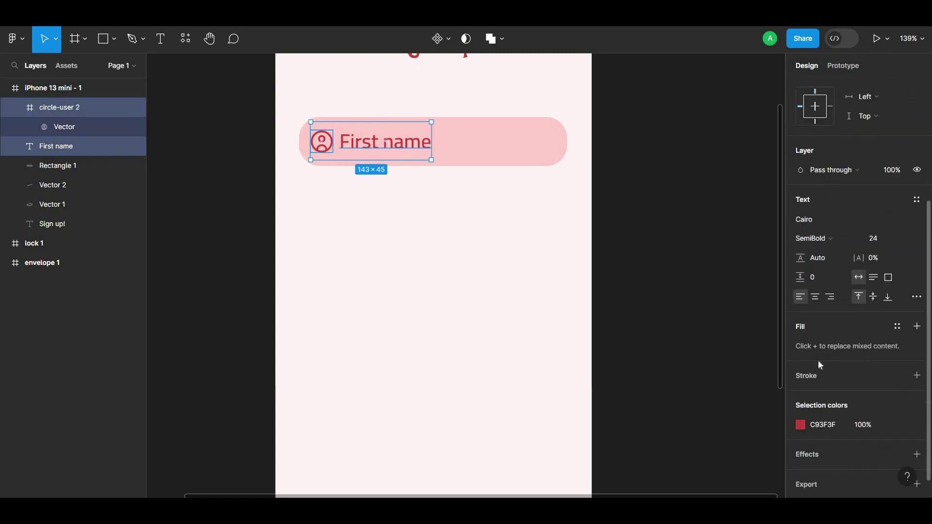
- Fade the icon and First name text to 70% opacity
key(5)
click(630, 276)
scroll(587, 269, down, 2)
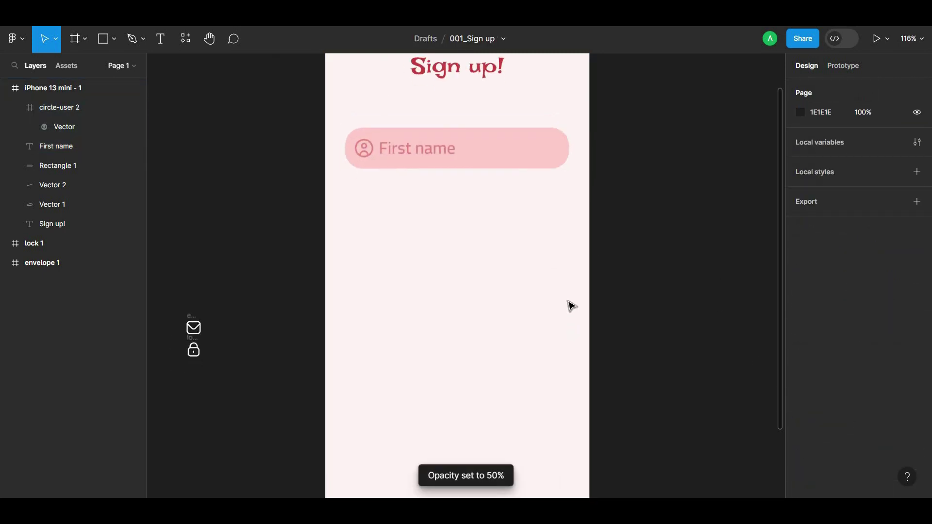
scroll(553, 296, down, 1)
key(ctrl+z)
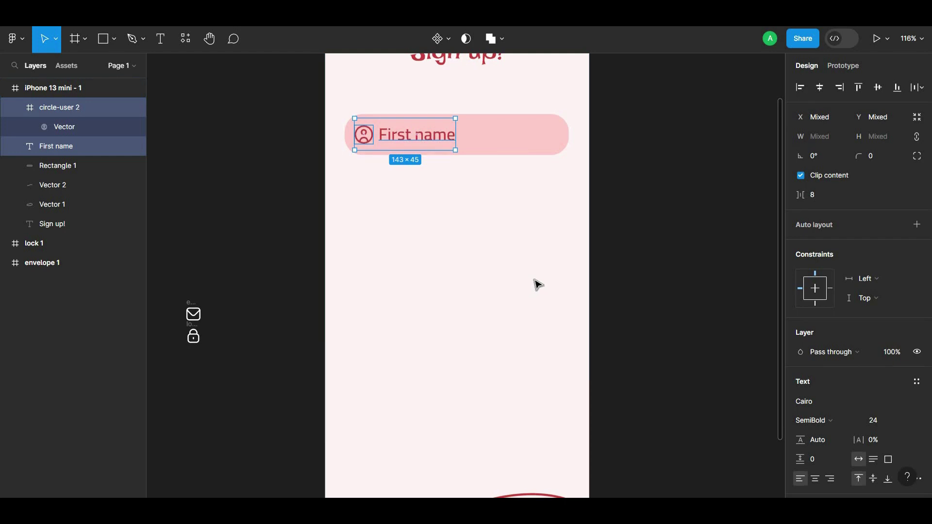
key(7)
- Duplicate the whole First name field just below it
click(462, 179)
drag(538, 191, 346, 123)
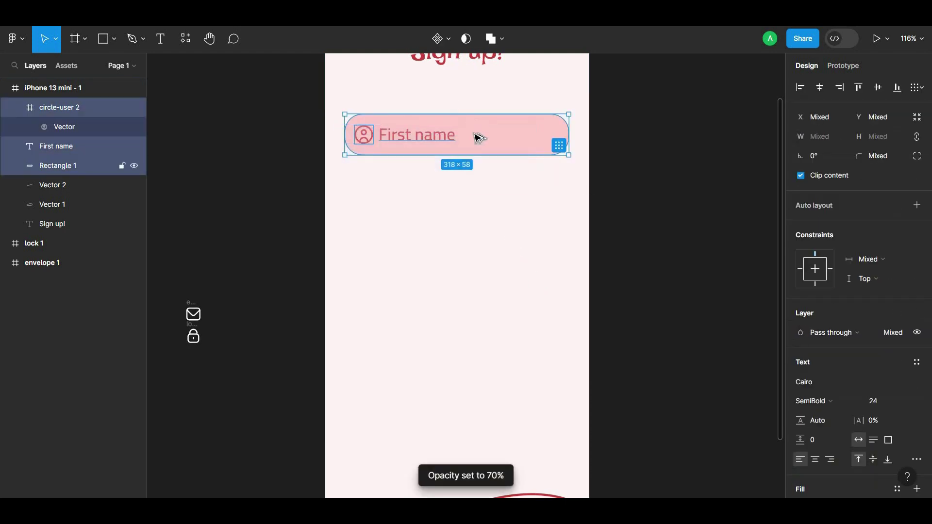
drag(479, 138, 482, 175)
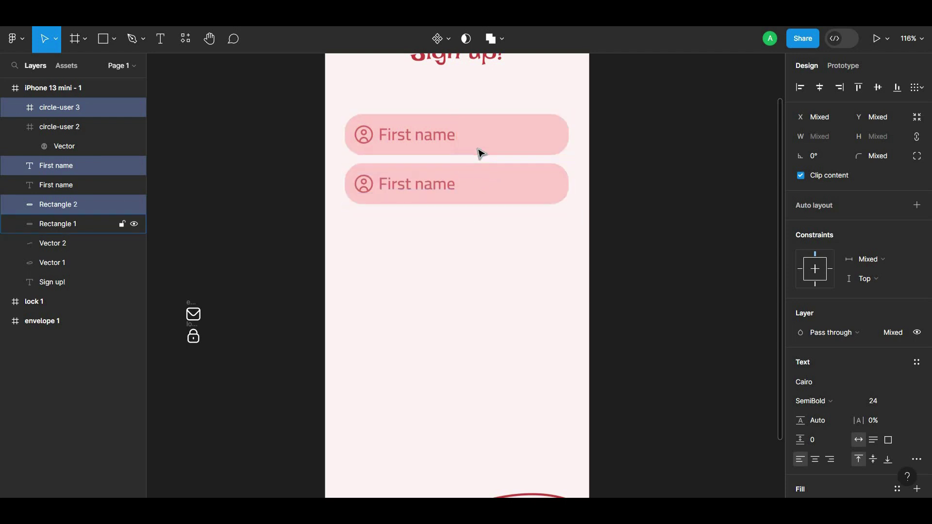
- Relabel the copied field 'Last name'
double_click(436, 186)
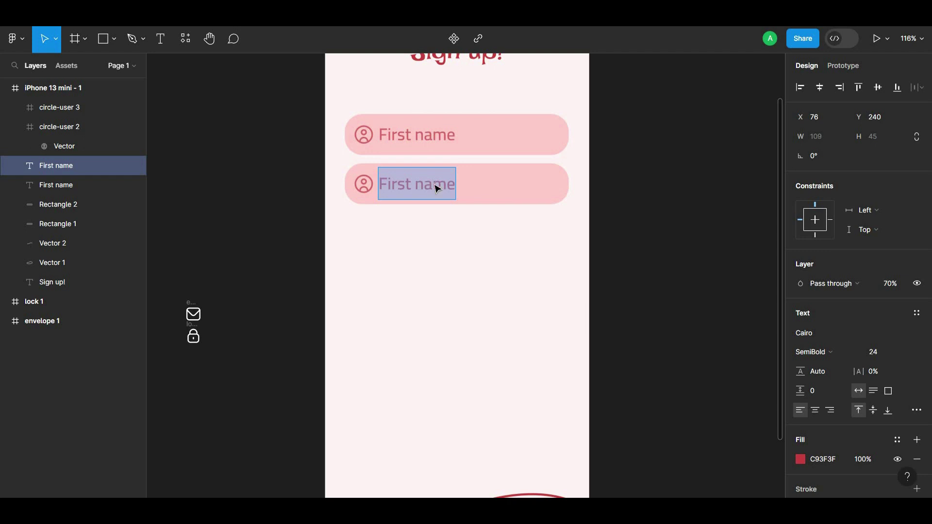
text(La)
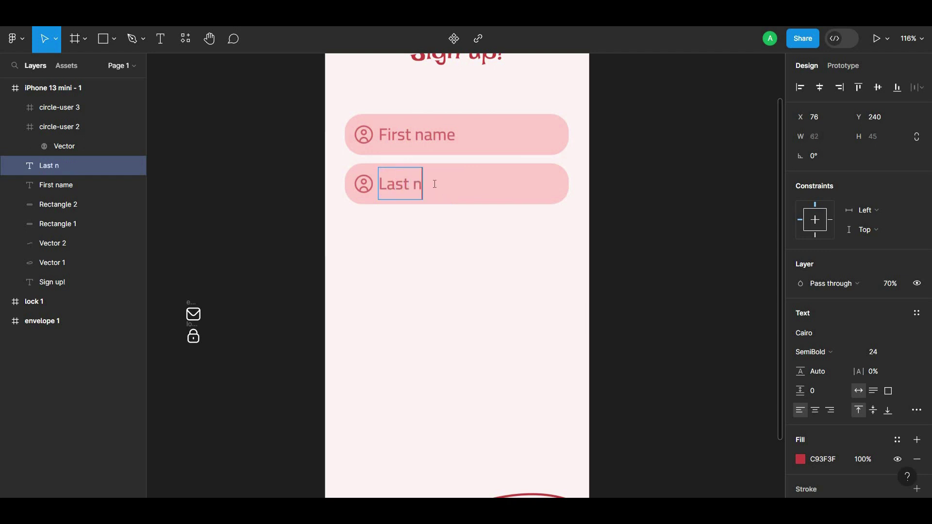
click(408, 278)
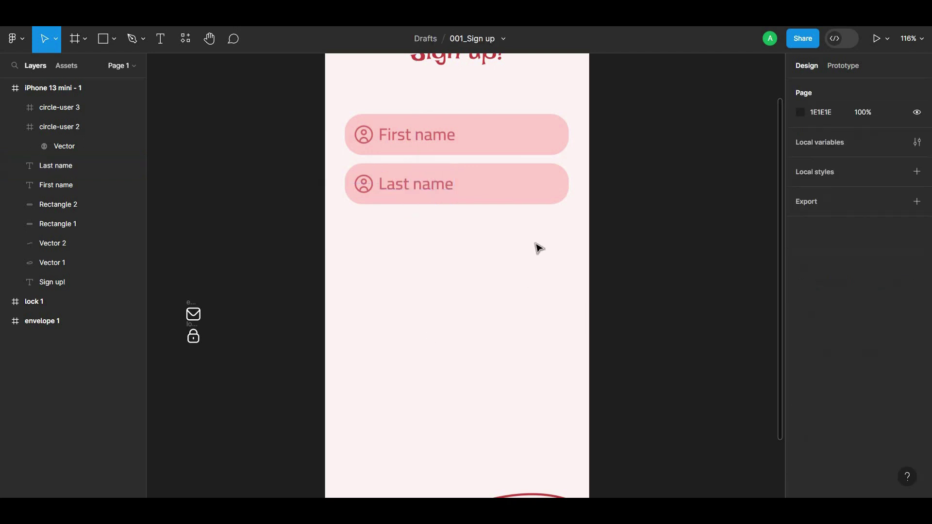
- Duplicate the Last name field below and relabel the copy 'Email'
drag(536, 245, 326, 179)
drag(427, 188, 427, 238)
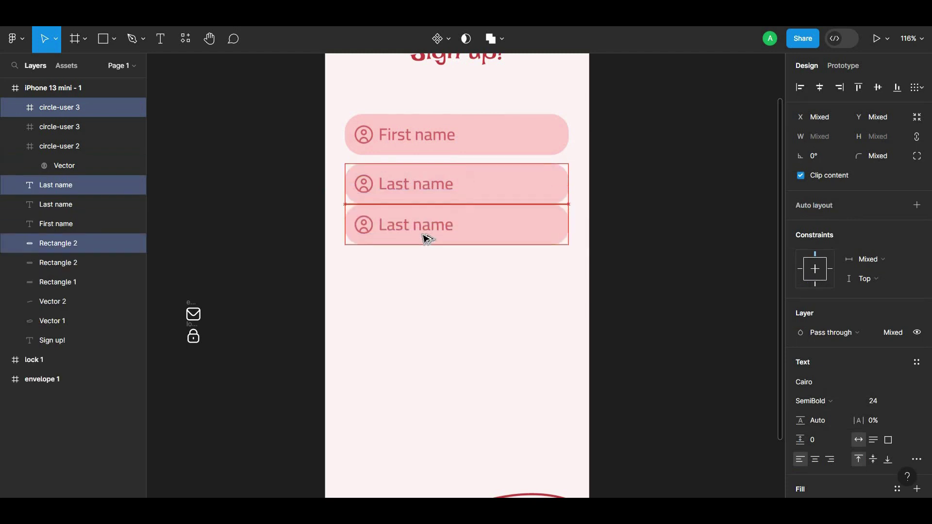
double_click(431, 233)
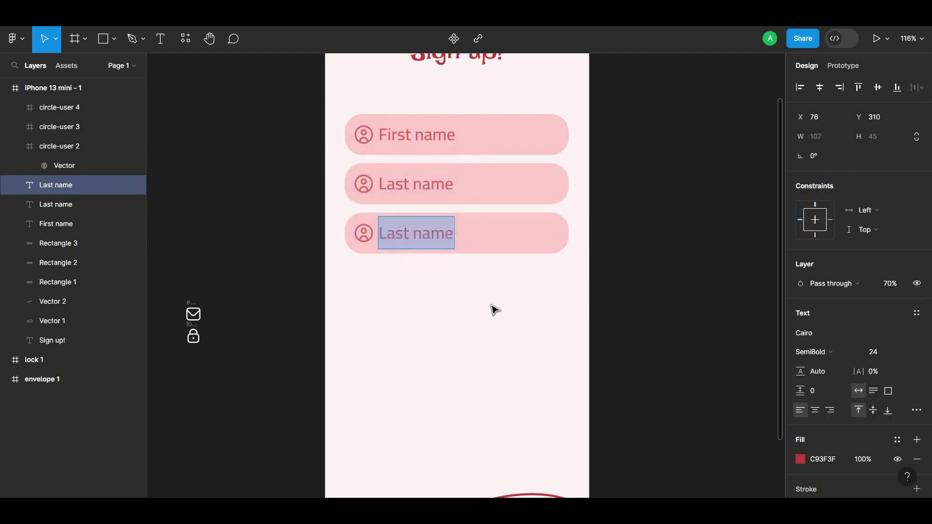
text(W)
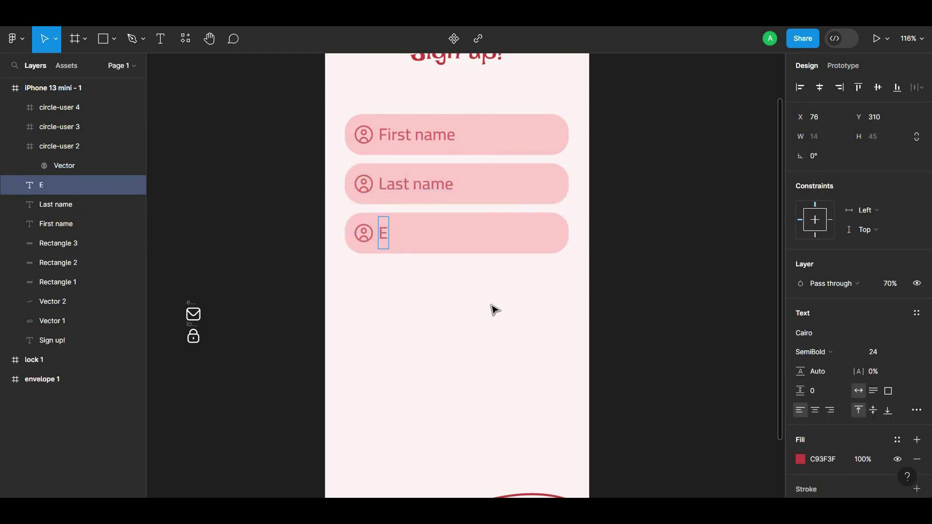
key(Escape)
scroll(395, 281, up, 1)
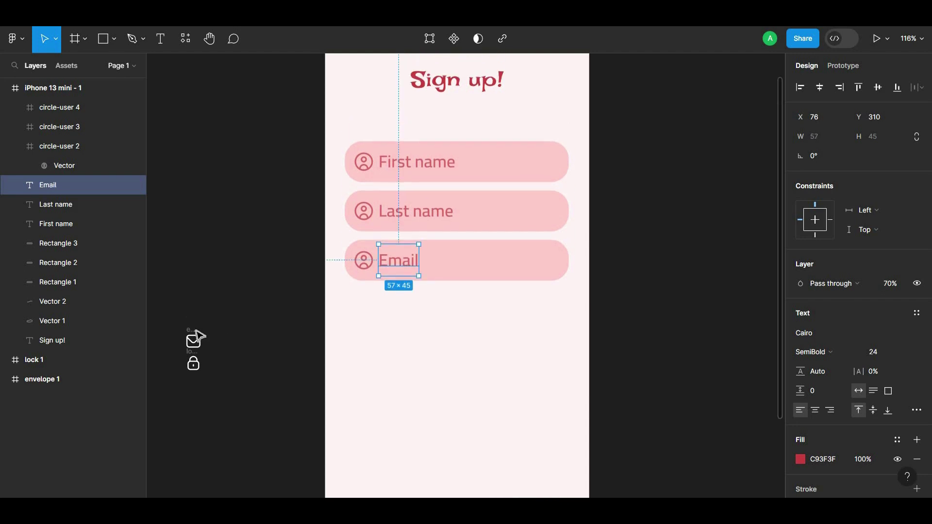
click(195, 332)
- Colour the envelope icon red C93F3F, move it into the Email field at 70% opacity
scroll(350, 313, up, 2)
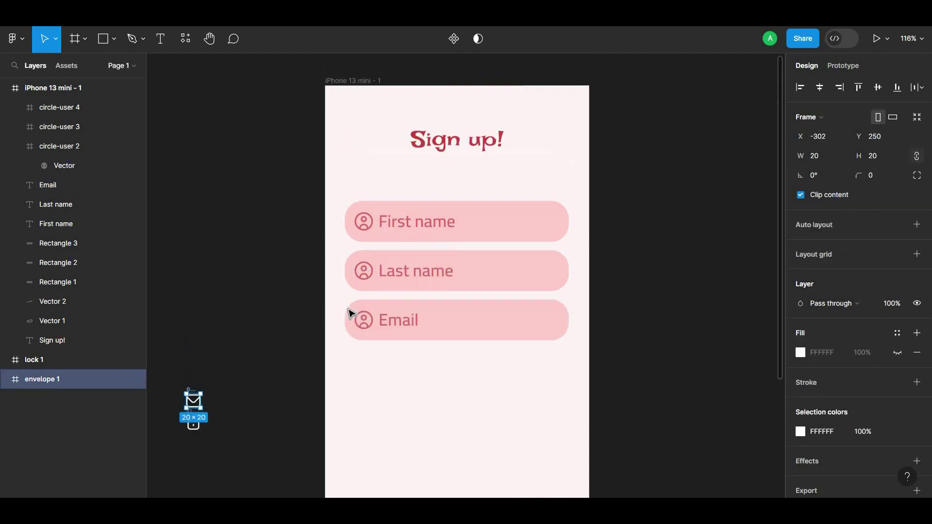
key(i)
click(417, 140)
mouse_move(821, 431)
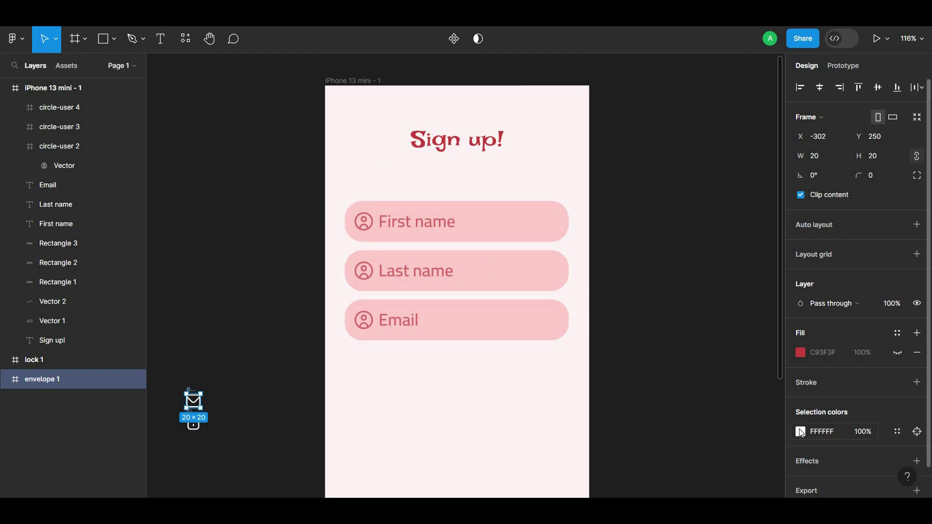
click(800, 432)
click(655, 436)
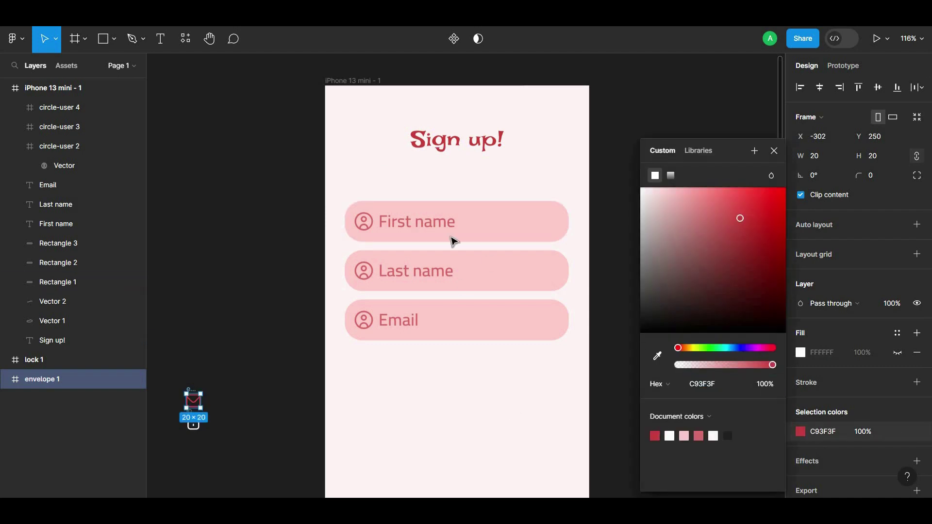
click(200, 394)
drag(200, 394, 455, 318)
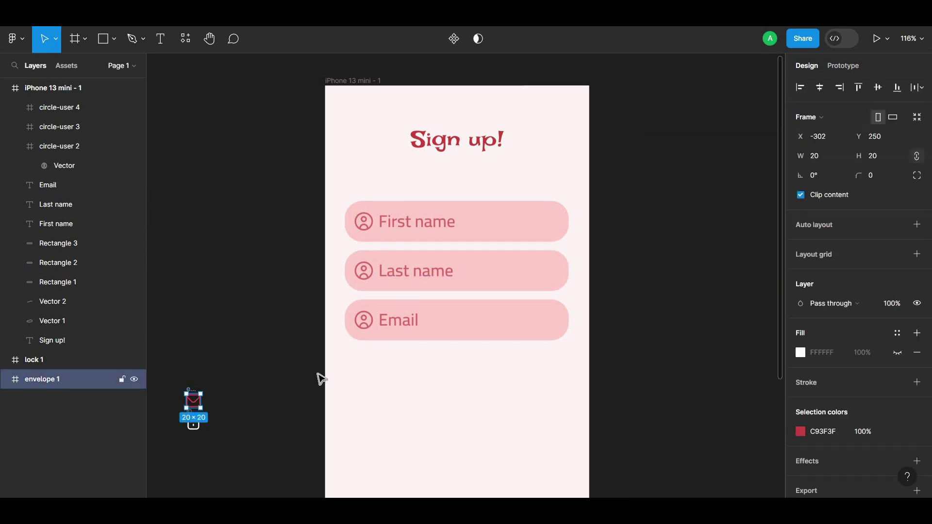
key(7)
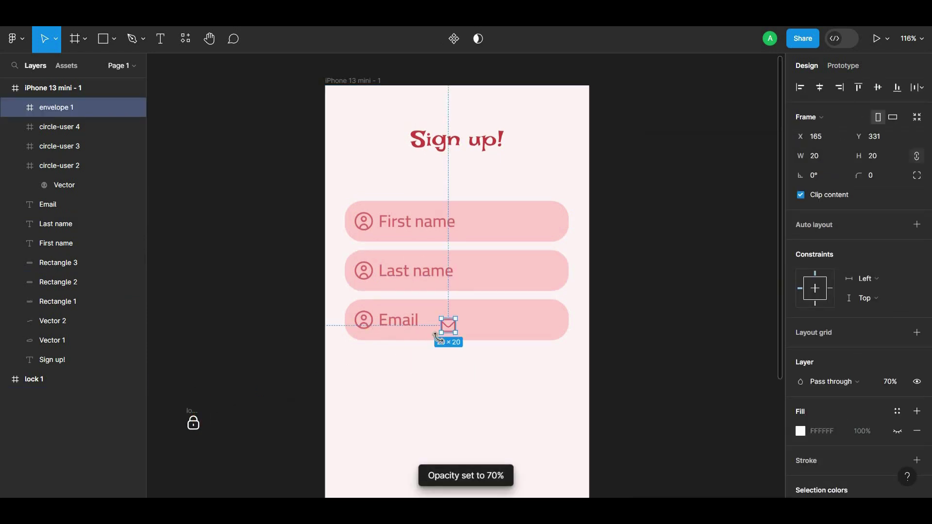
- Resize the envelope to 26 px and swap it in for Email's person icon
scroll(443, 324, up, 2)
click(368, 316)
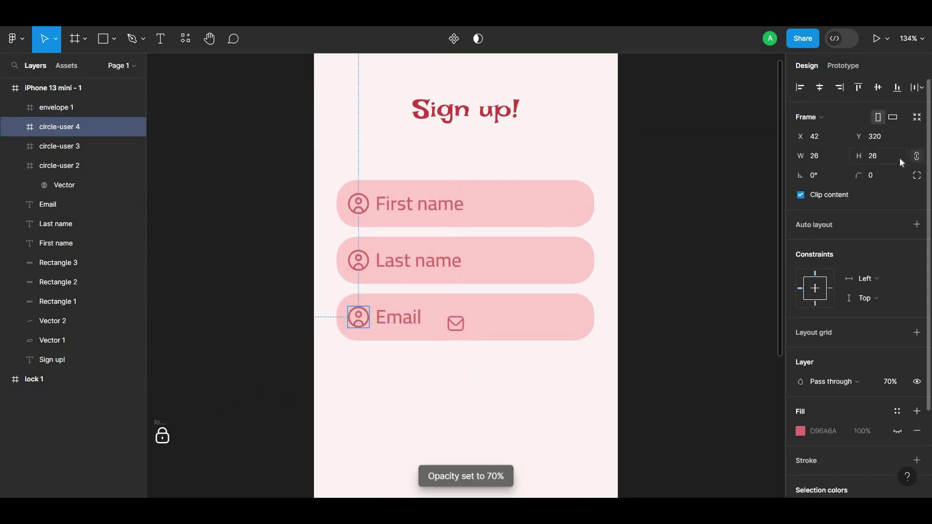
click(458, 324)
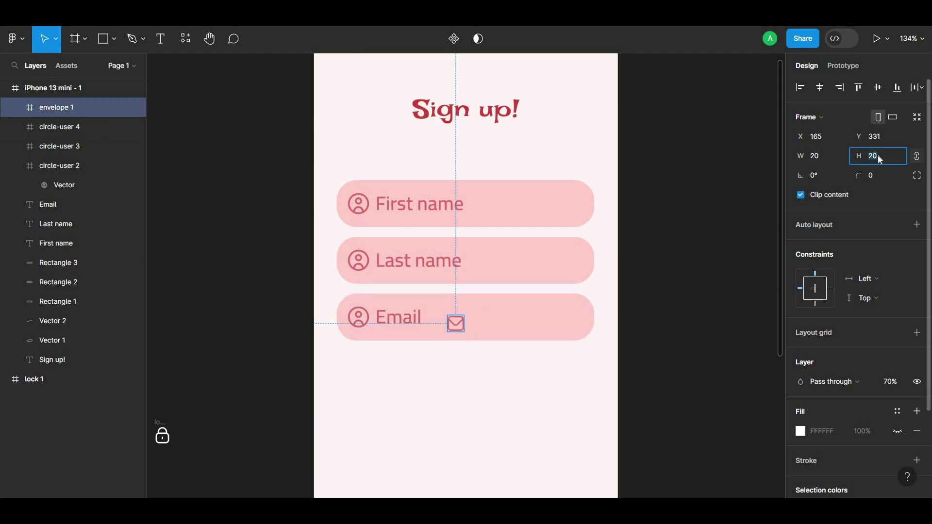
text(6)
key(Return)
key(Escape)
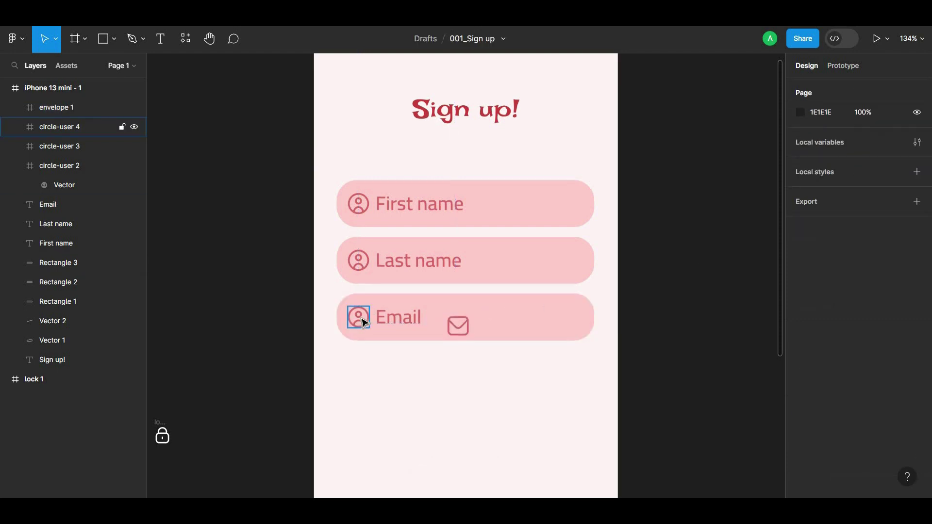
click(358, 317)
key(Delete)
drag(458, 324, 358, 322)
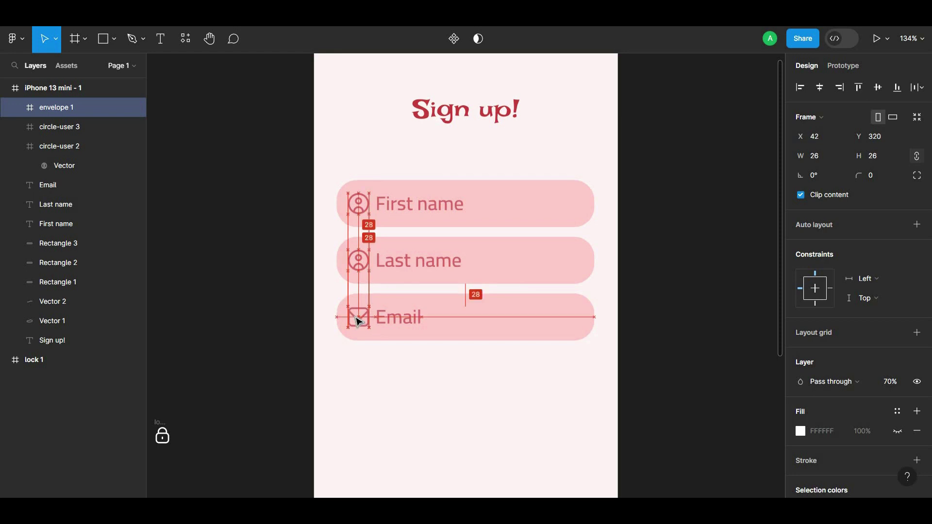
drag(359, 321, 359, 319)
- Check the envelope's alignment against the Last name person icon
click(392, 320)
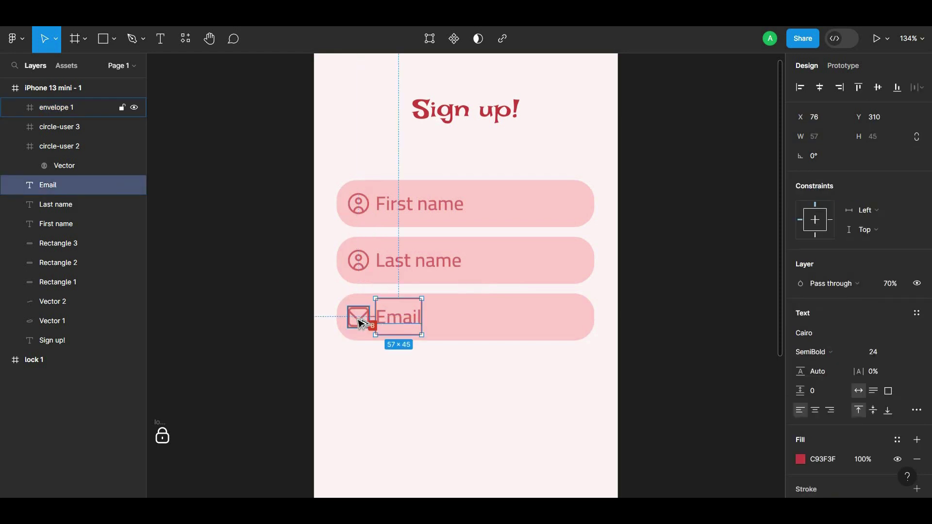
click(412, 372)
click(363, 324)
click(360, 267)
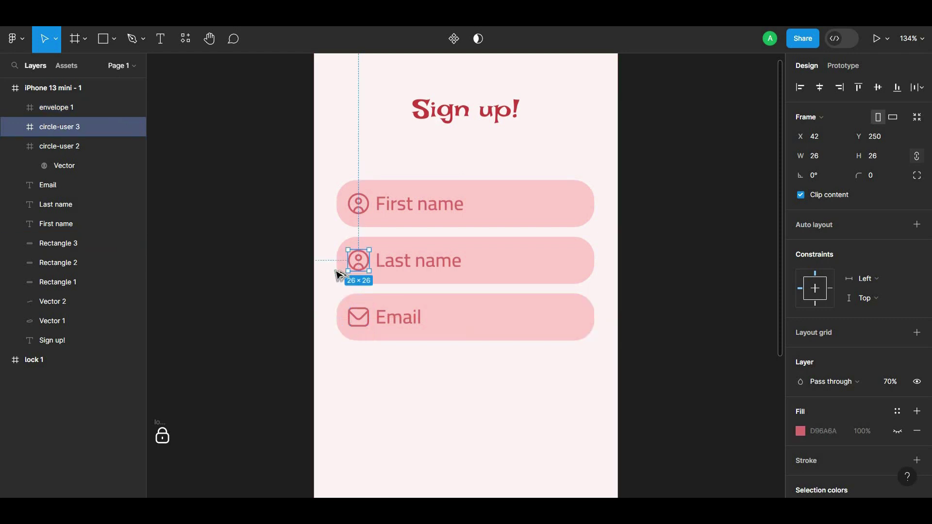
click(352, 323)
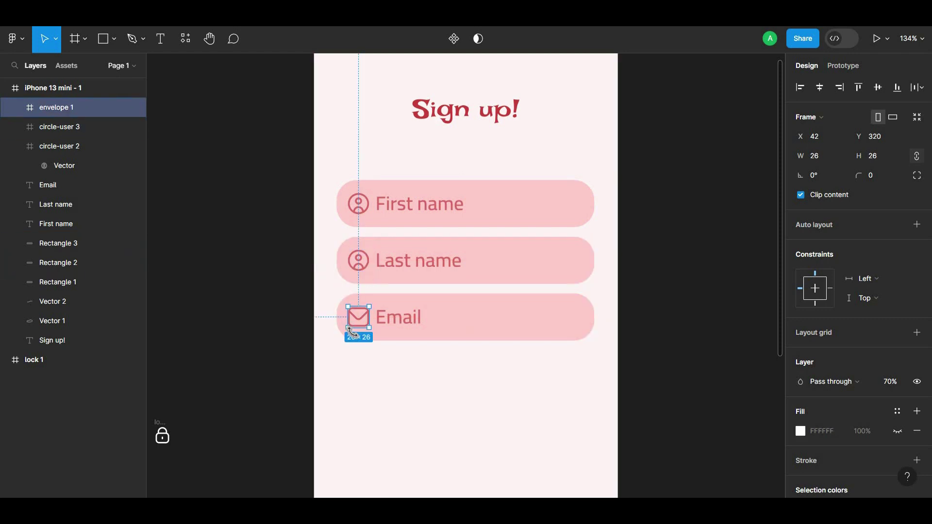
click(383, 374)
scroll(423, 364, down, 3)
- Duplicate the Email row below and nudge the copy up 2 px for even spacing
mouse_move(573, 256)
mouse_down()
mouse_move(351, 188)
mouse_move(397, 253)
mouse_up()
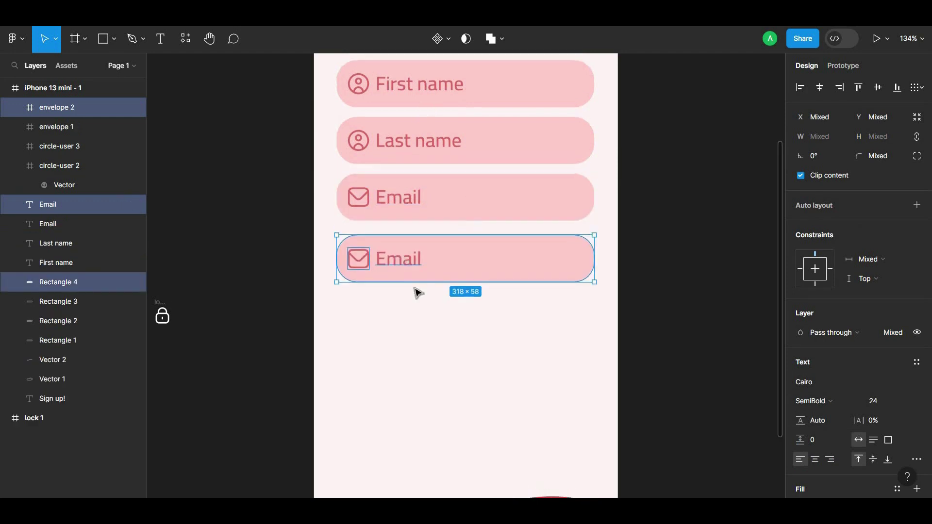
scroll(437, 272, up, 2)
click(474, 233)
click(477, 289)
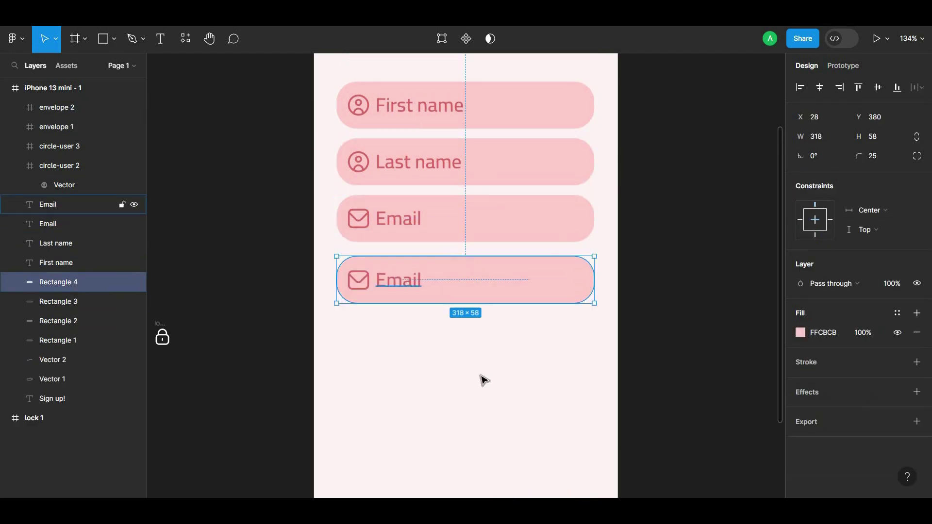
drag(587, 358, 325, 279)
key(Up)
key(Up)
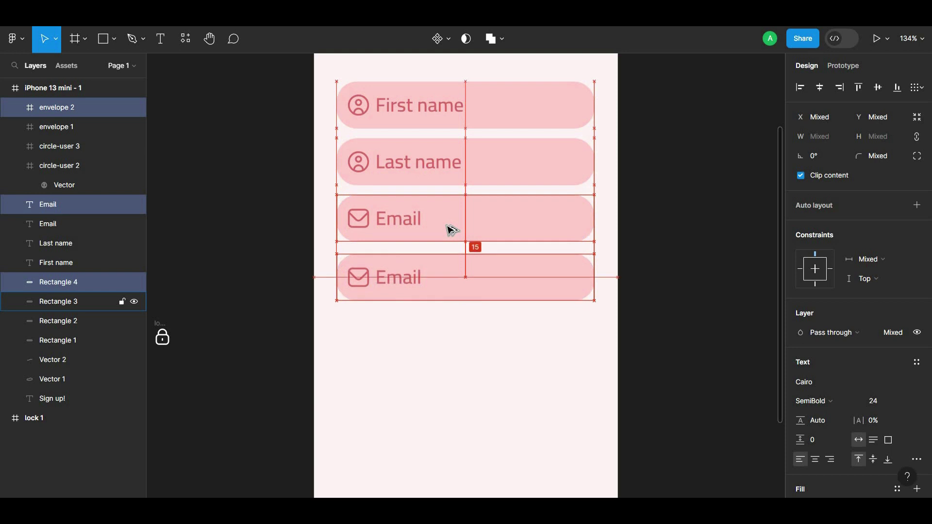
key(Up)
key(Up)
key(Up)
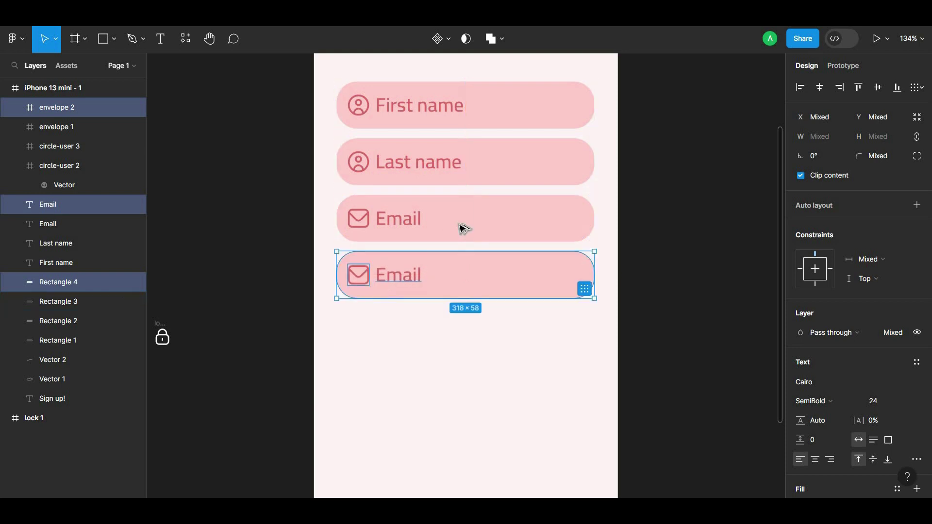
- Relabel the new field 'Password'
double_click(393, 273)
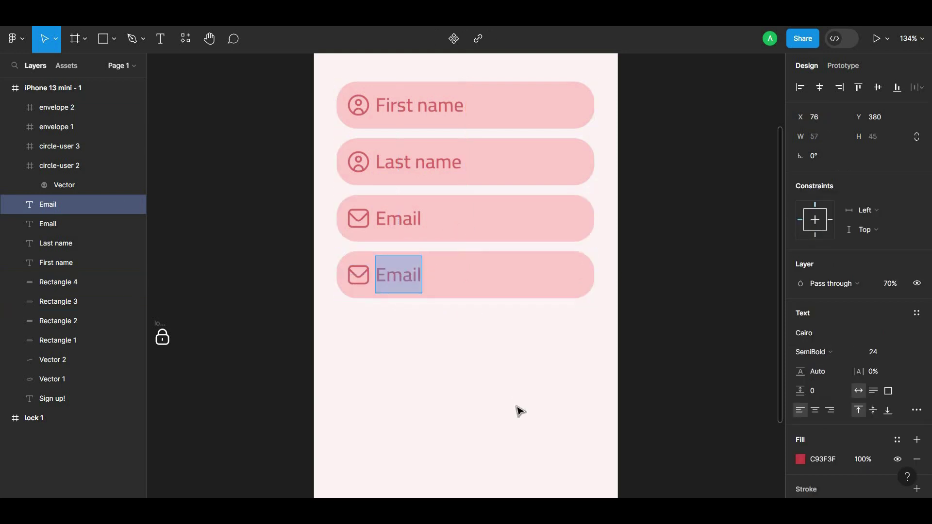
text(Password)
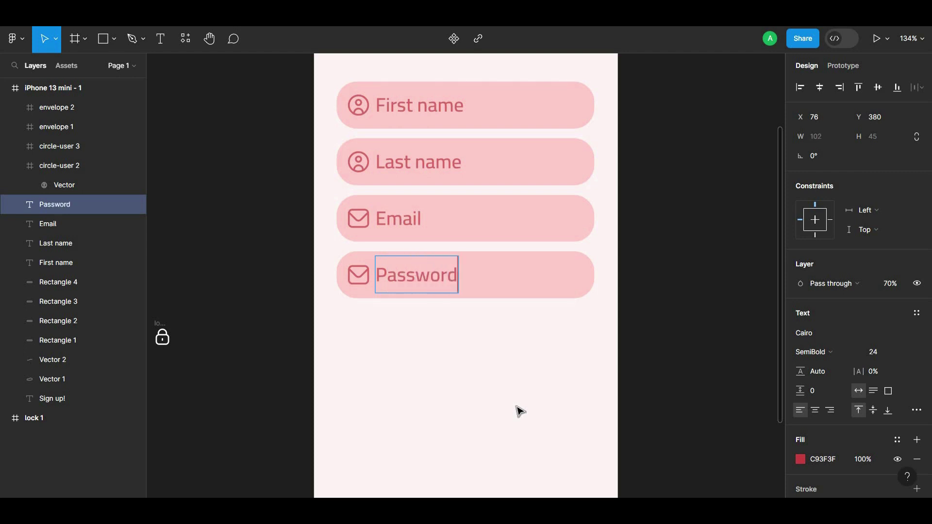
key(Escape)
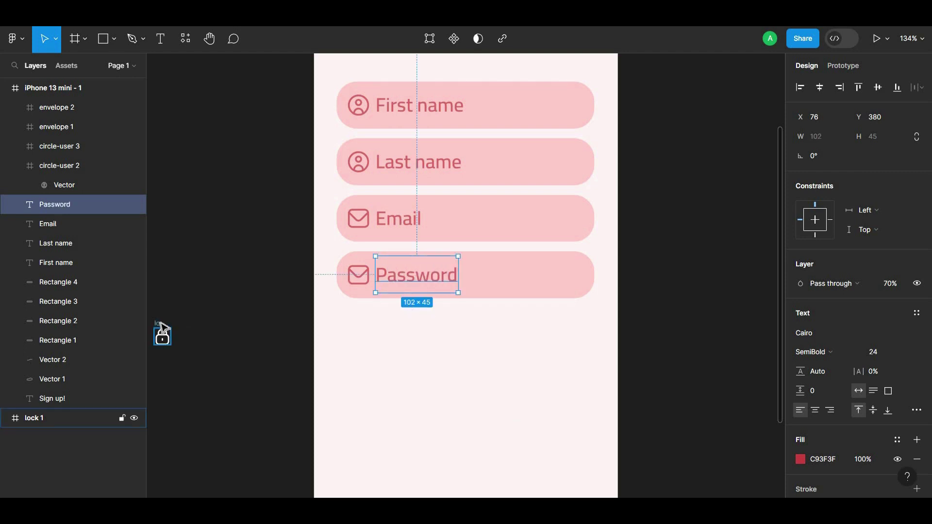
- Place the lock icon in the frame, colour it red C93F3F at 70% opacity
drag(162, 328, 496, 281)
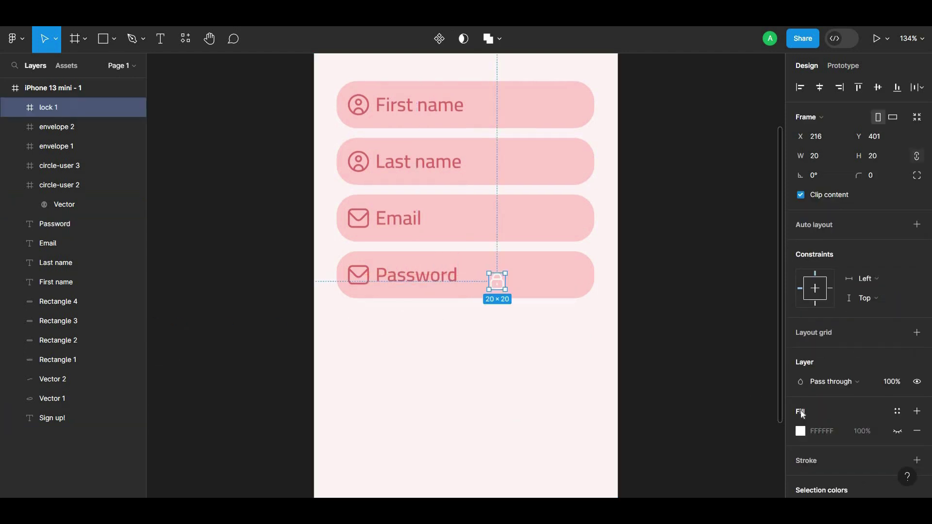
scroll(801, 436, down, 3)
scroll(799, 429, up, 2)
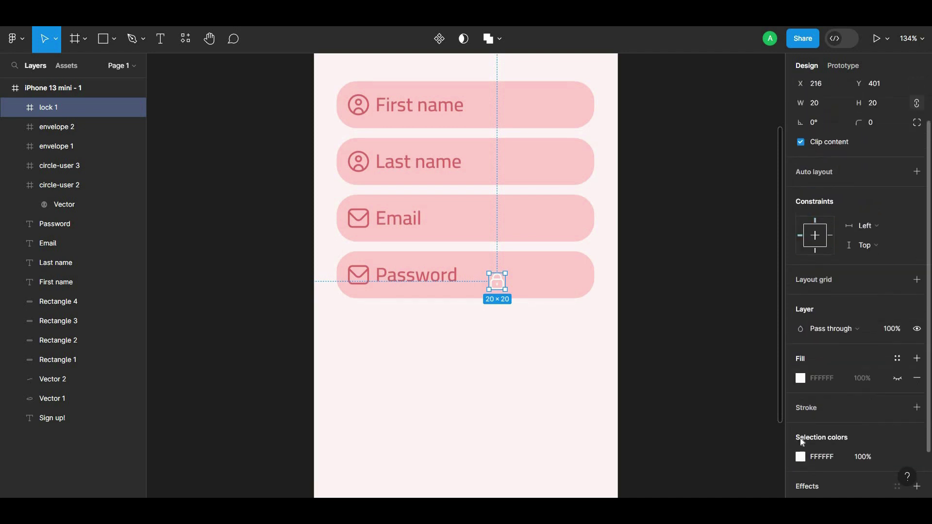
click(800, 457)
click(655, 436)
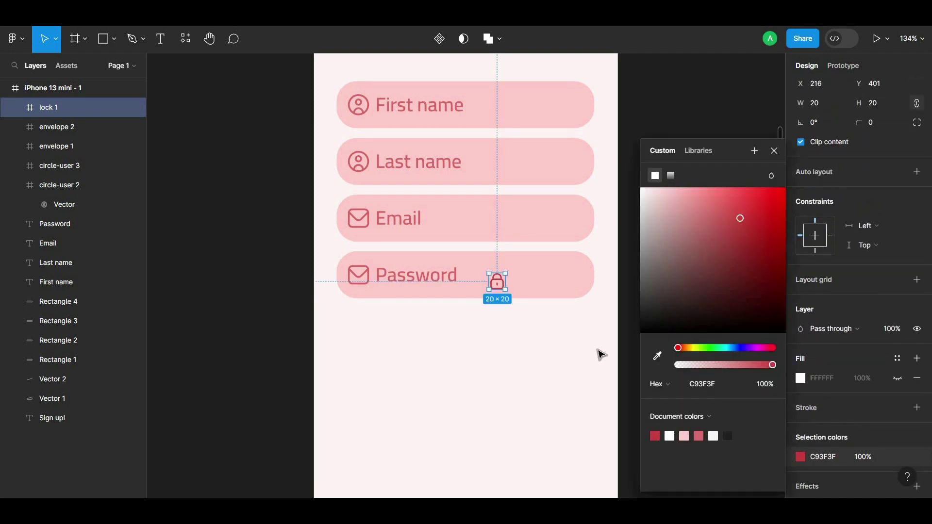
click(576, 351)
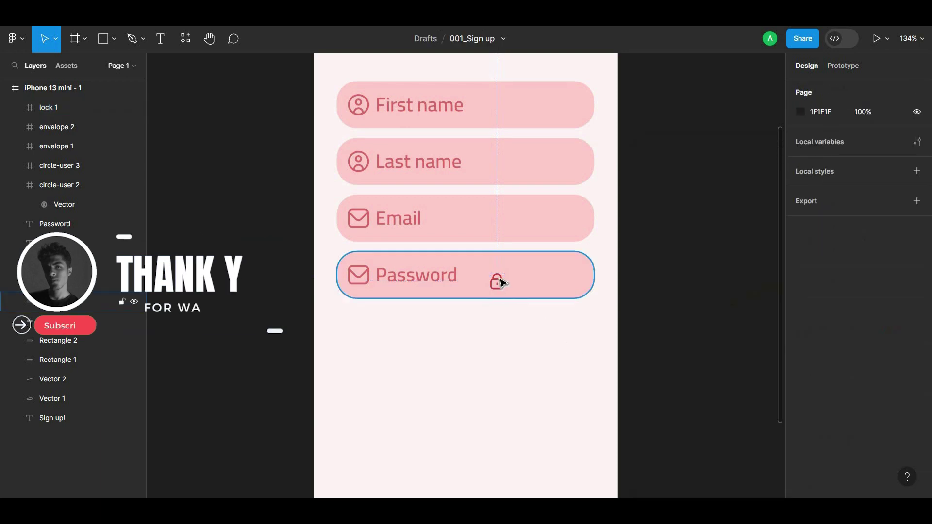
click(500, 282)
key(7)
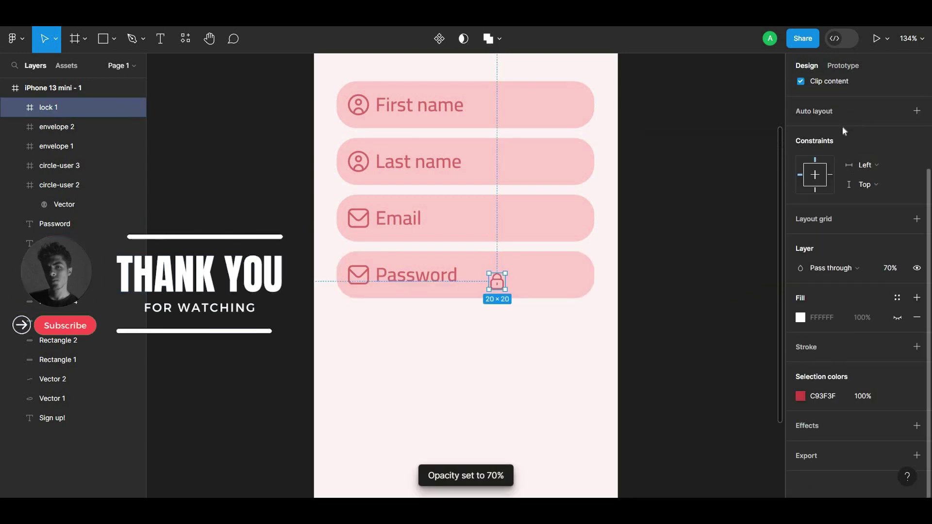
- Resize the lock icon to a height of 26
click(552, 357)
click(497, 283)
click(879, 156)
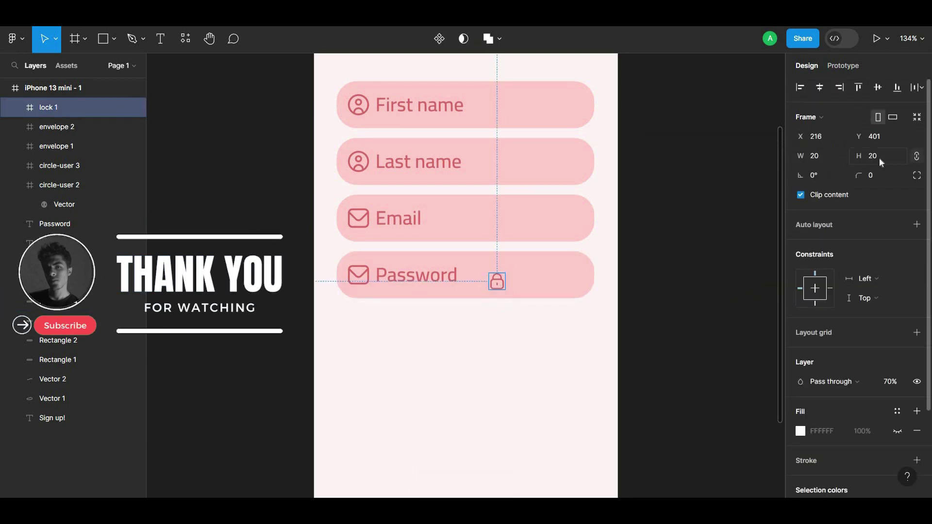
text(26)
key(Return)
- Delete the Password field's envelope and move the lock into its spot
click(704, 272)
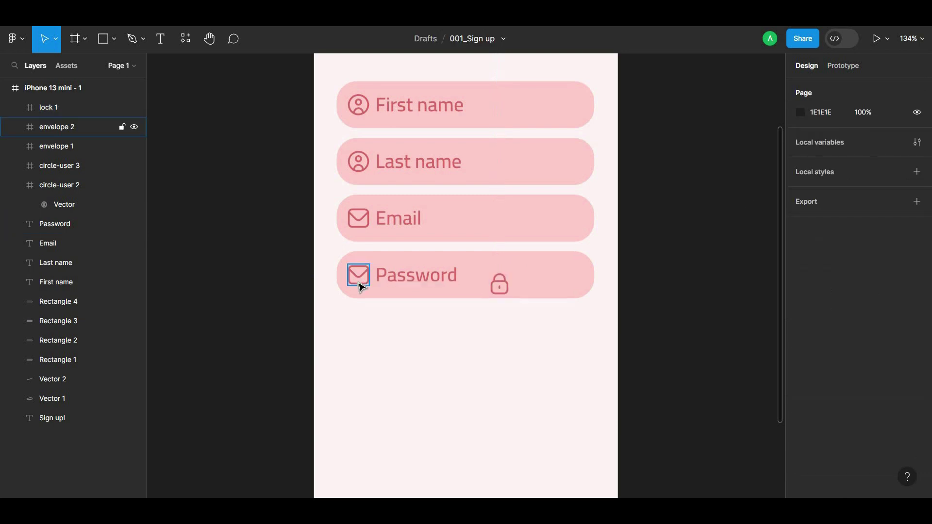
click(358, 275)
key(Delete)
drag(499, 284, 365, 276)
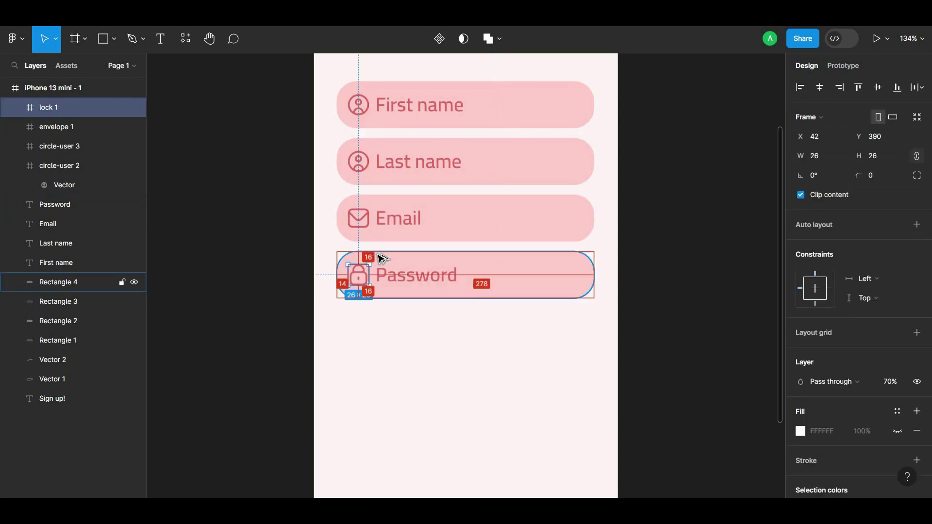
click(358, 220)
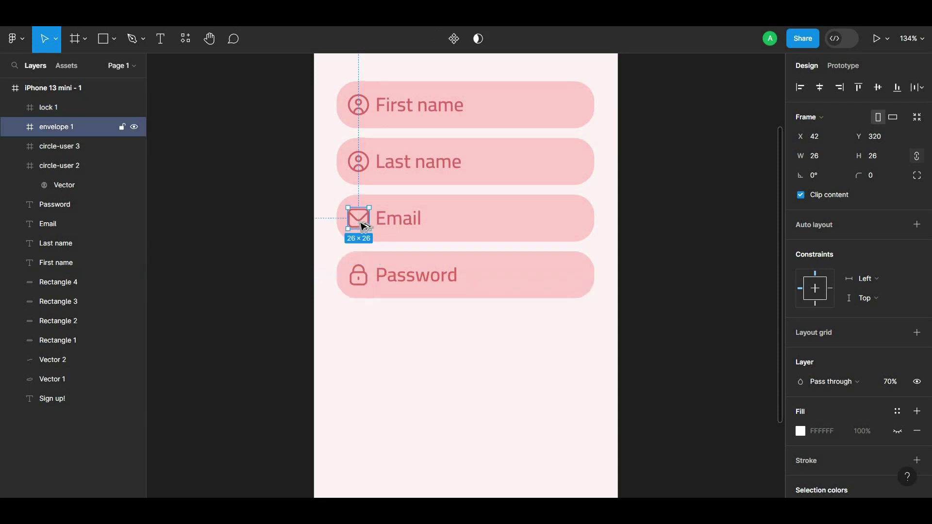
click(380, 281)
drag(585, 341, 357, 268)
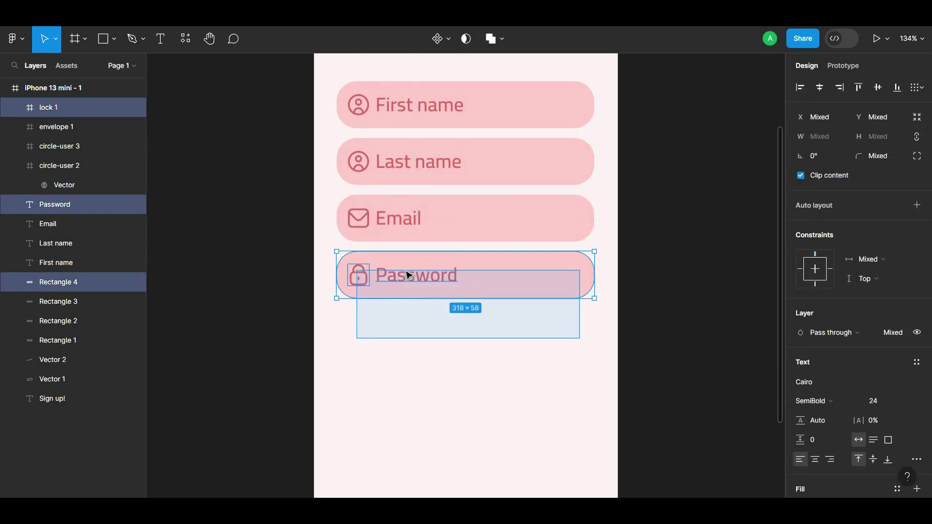
- Duplicate the Password row and position the copy at the bottom of the stack
drag(426, 272, 427, 326)
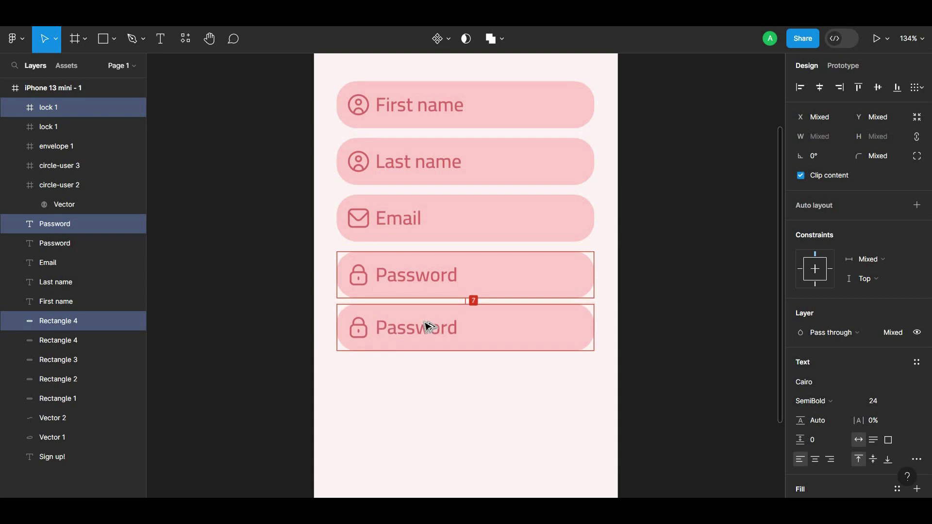
drag(476, 304, 509, 369)
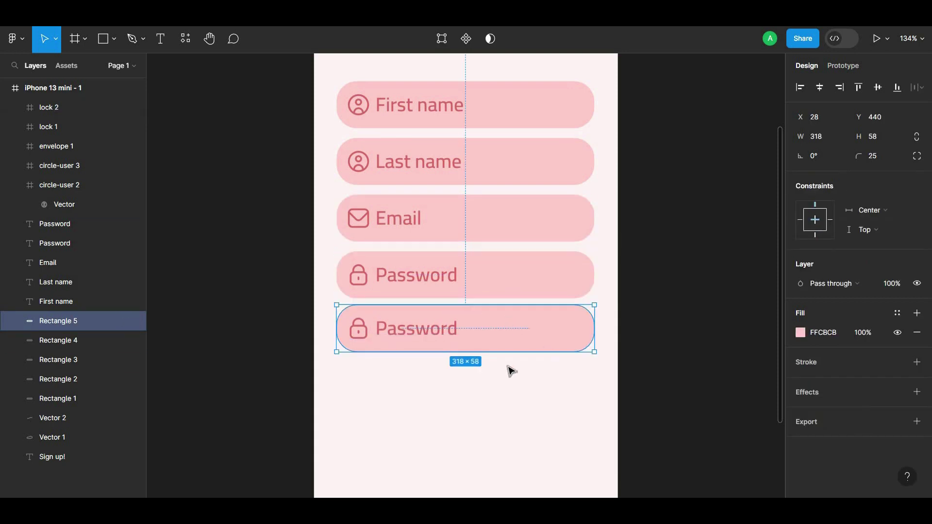
drag(361, 322, 358, 320)
key(Down)
key(Down)
key(Down)
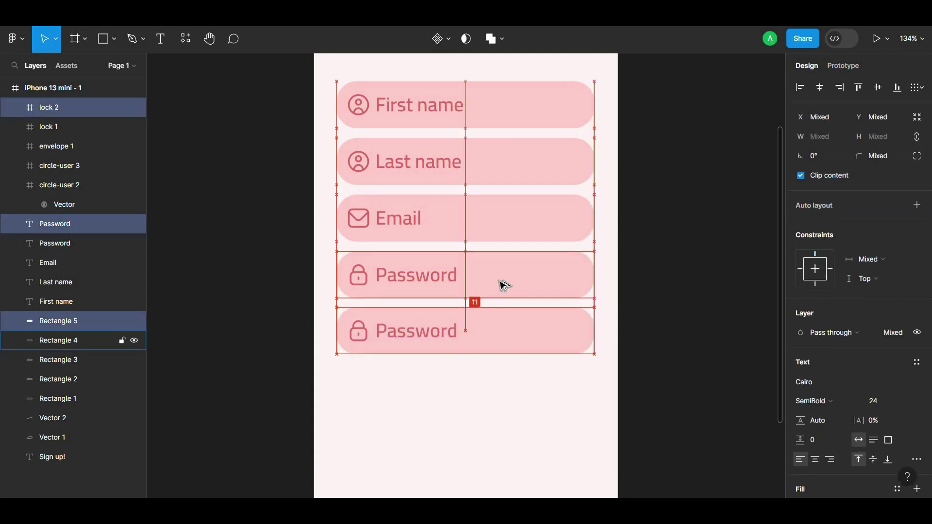
- Relabel the duplicated field's text to 'Confirm password'
click(433, 332)
double_click(382, 332)
click(383, 336)
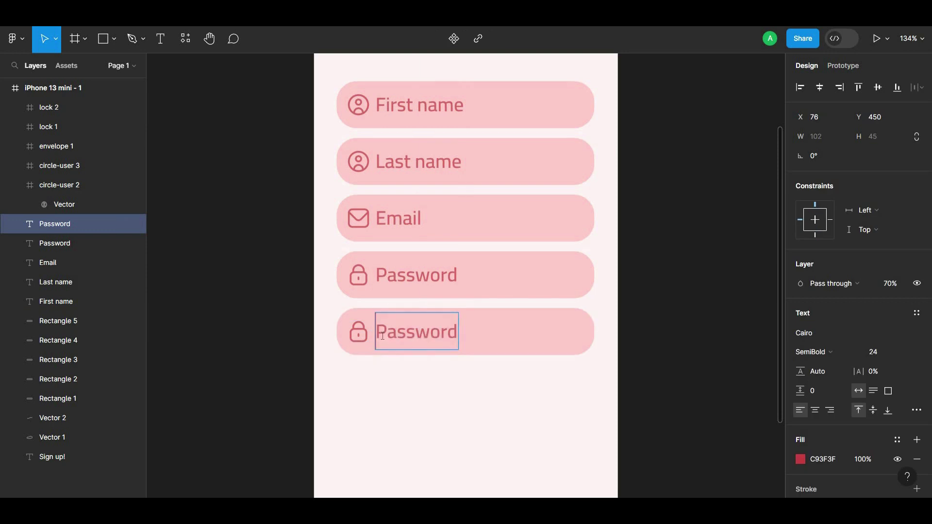
text(Cong)
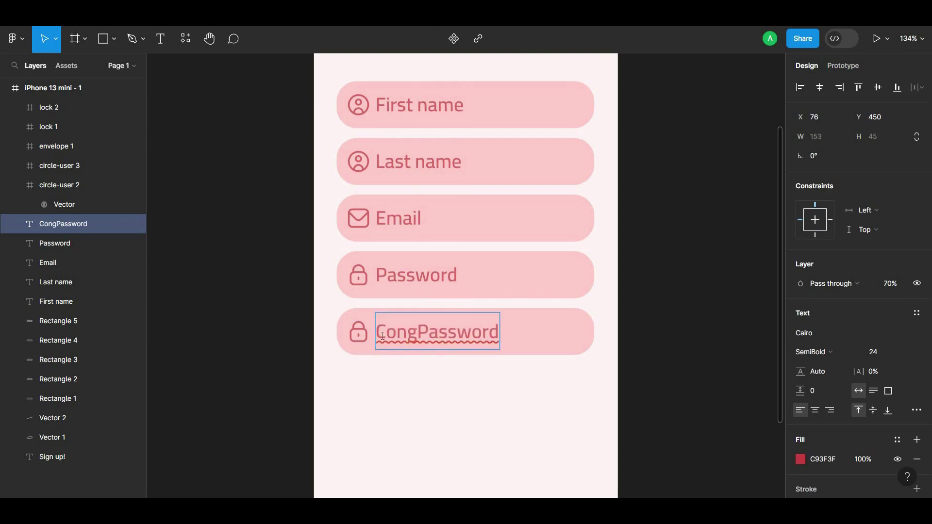
key(BackSpace)
text(firm p)
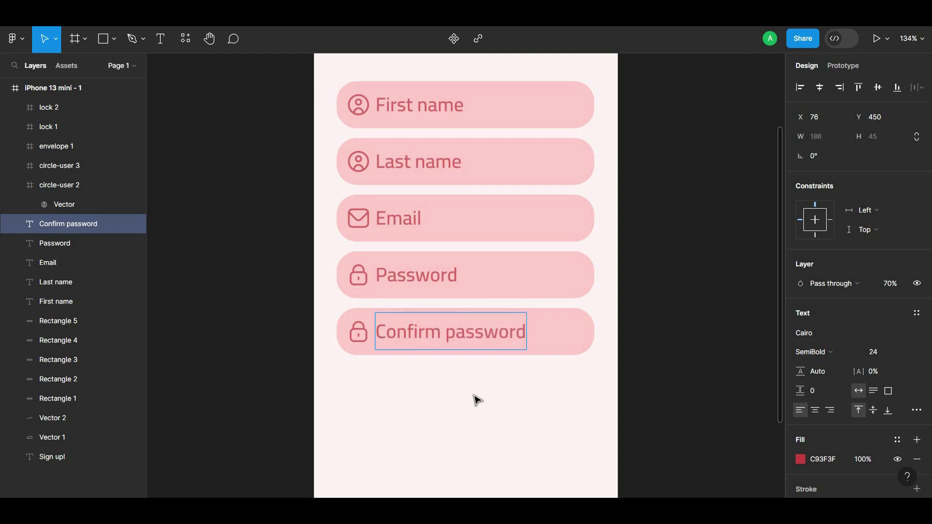
key(Escape)
- Duplicate the Confirm password row below it and change its text to 'Sign up'
click(427, 384)
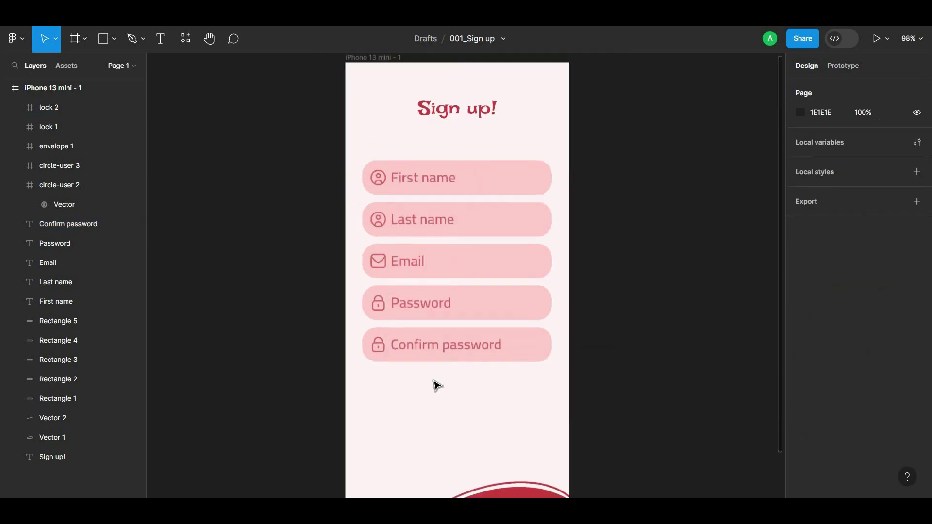
scroll(433, 385, down, 5)
scroll(464, 385, down, 2)
scroll(551, 334, up, 3)
scroll(528, 415, up, 1)
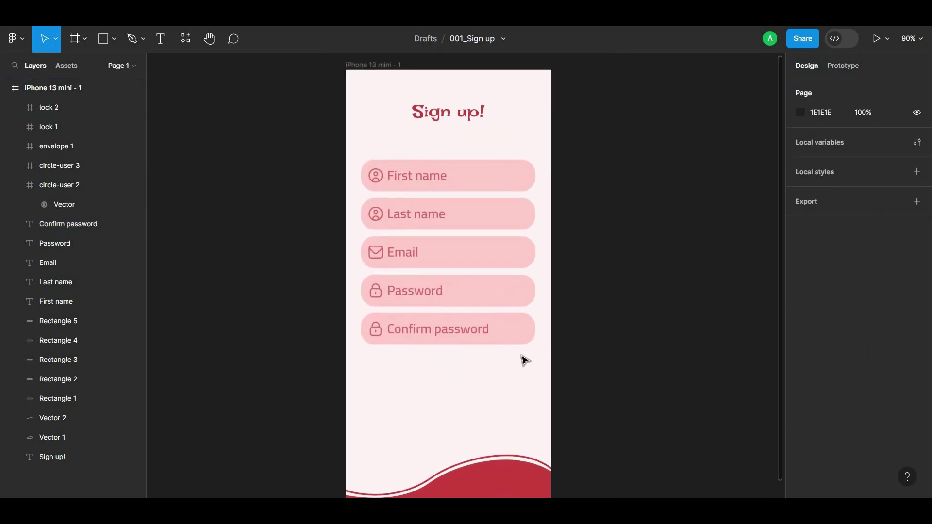
drag(524, 360, 389, 316)
drag(466, 335, 469, 372)
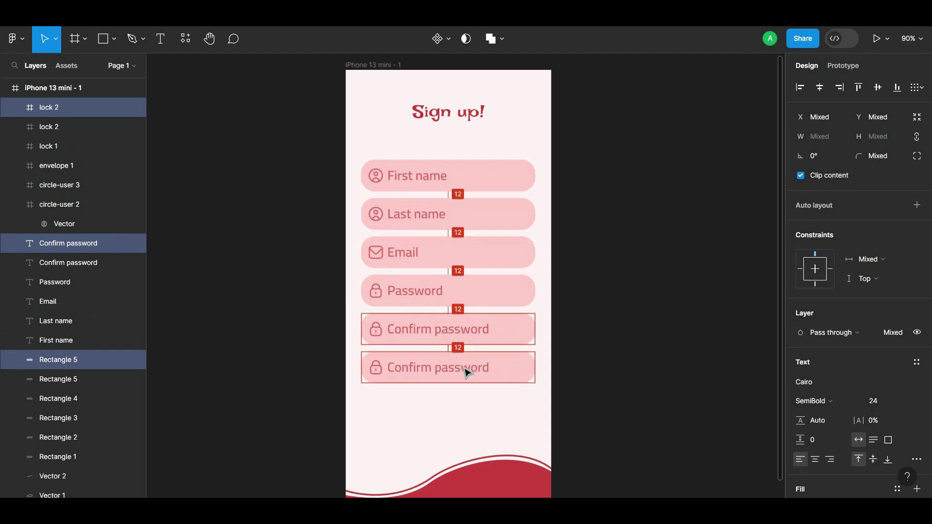
click(466, 373)
text(Sign up)
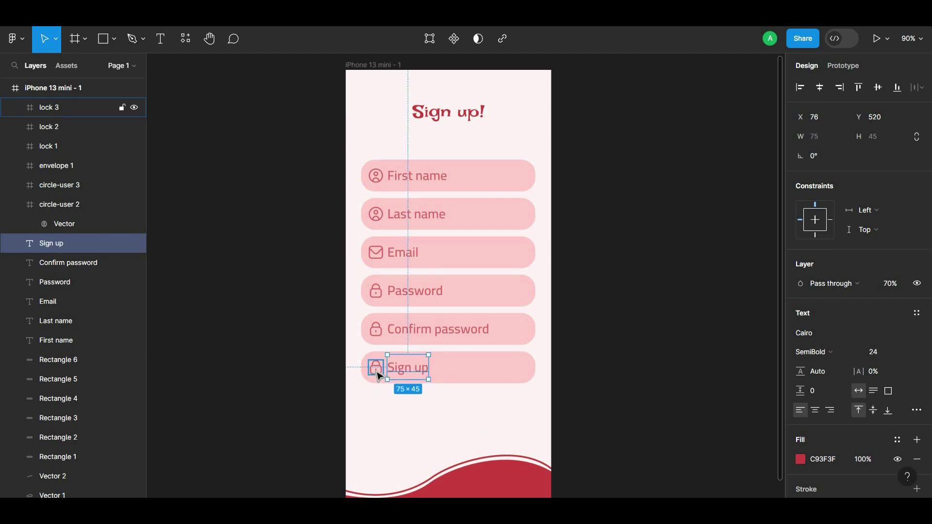
- Remove the lock icon from the new row and centre the Sign up text horizontally
click(375, 367)
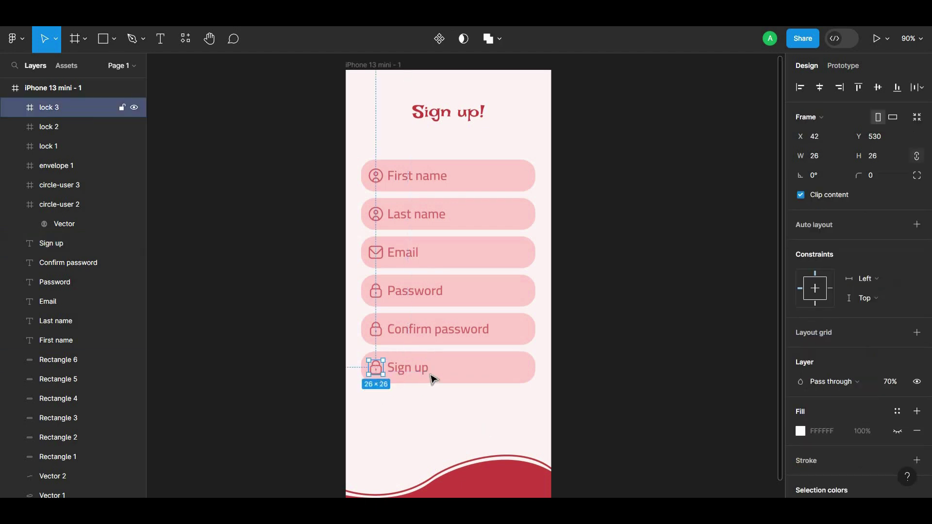
key(Delete)
click(422, 371)
shift+click(499, 377)
click(819, 87)
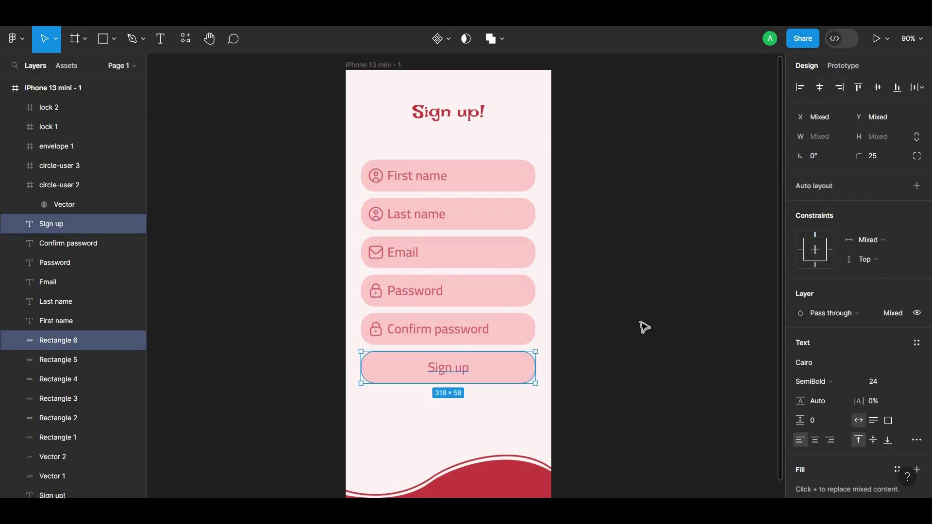
- Fill the Sign up button box with the wave's red using the eyedropper
click(604, 306)
click(505, 377)
key(i)
click(505, 463)
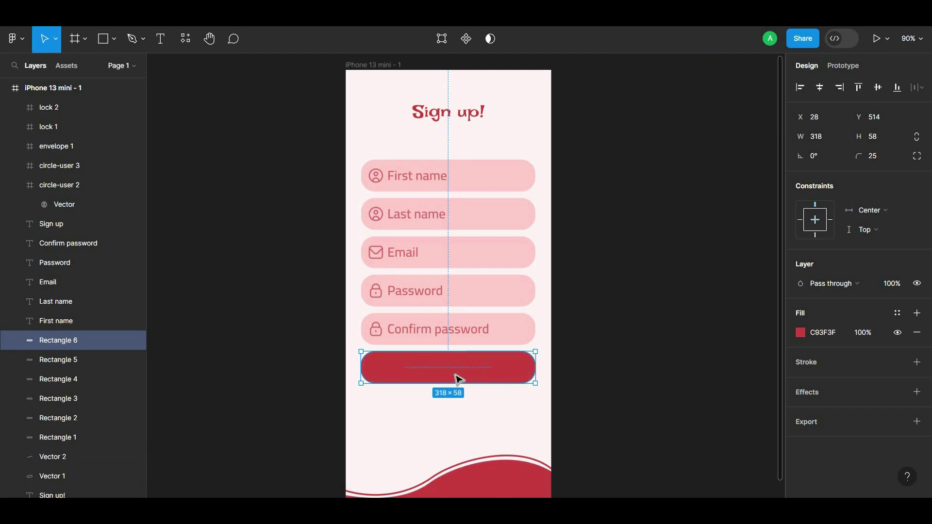
double_click(456, 374)
key(Escape)
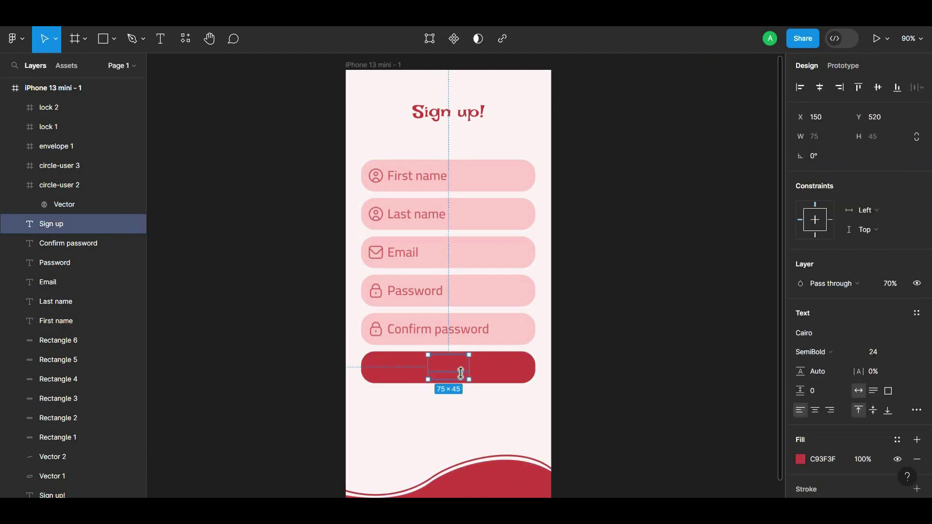
key(i)
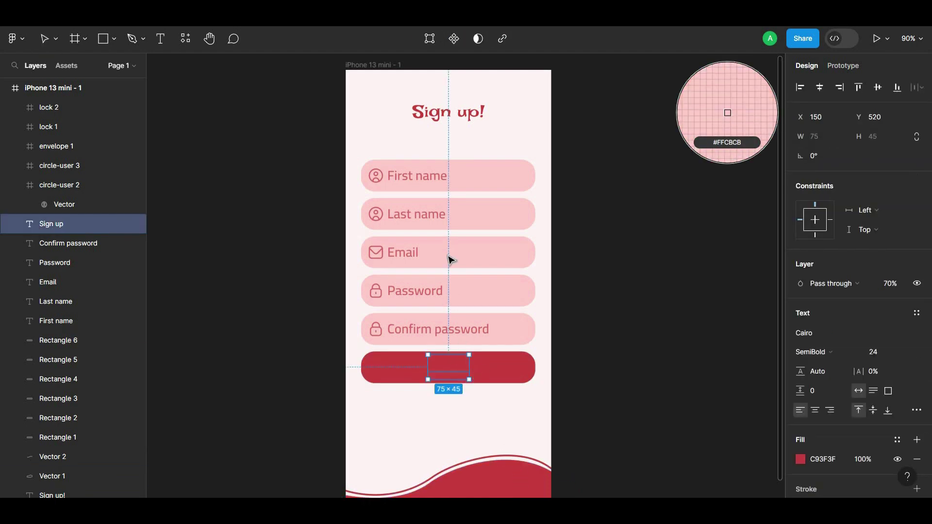
click(449, 258)
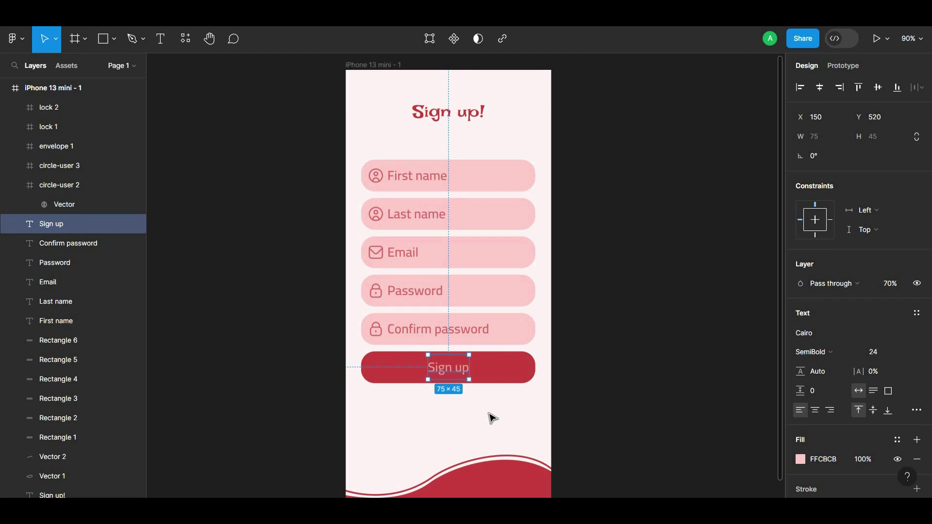
key(Escape)
- Make the Sign up label text white (FFFFFF)
click(458, 374)
scroll(802, 408, down, 2)
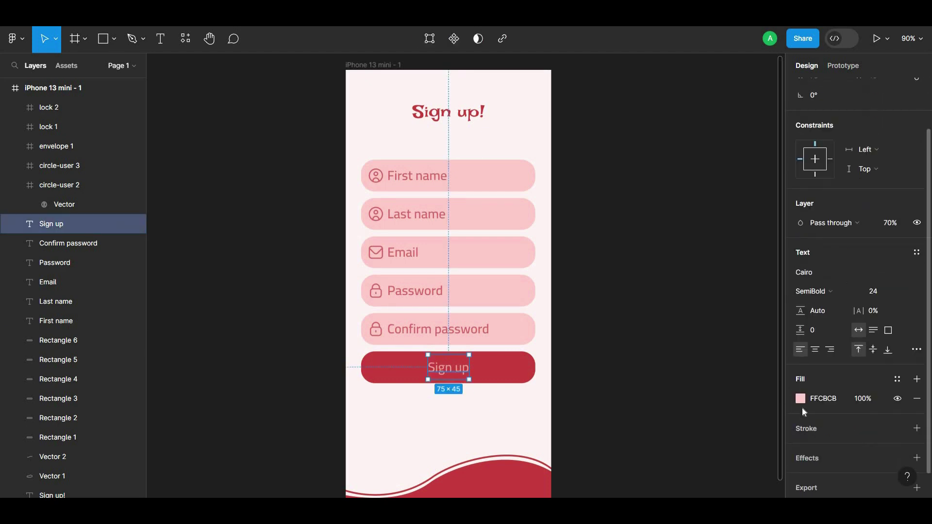
click(550, 388)
click(51, 224)
click(801, 459)
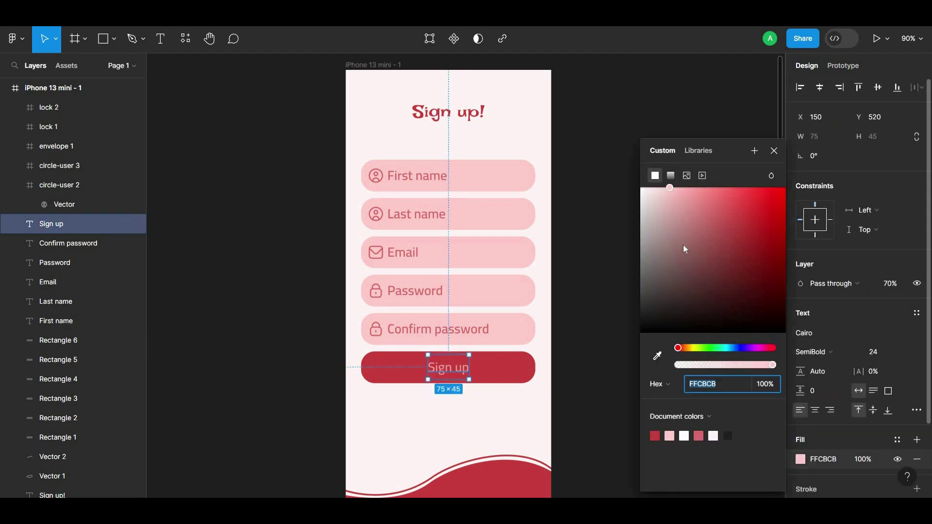
drag(686, 249, 630, 185)
click(608, 275)
click(456, 368)
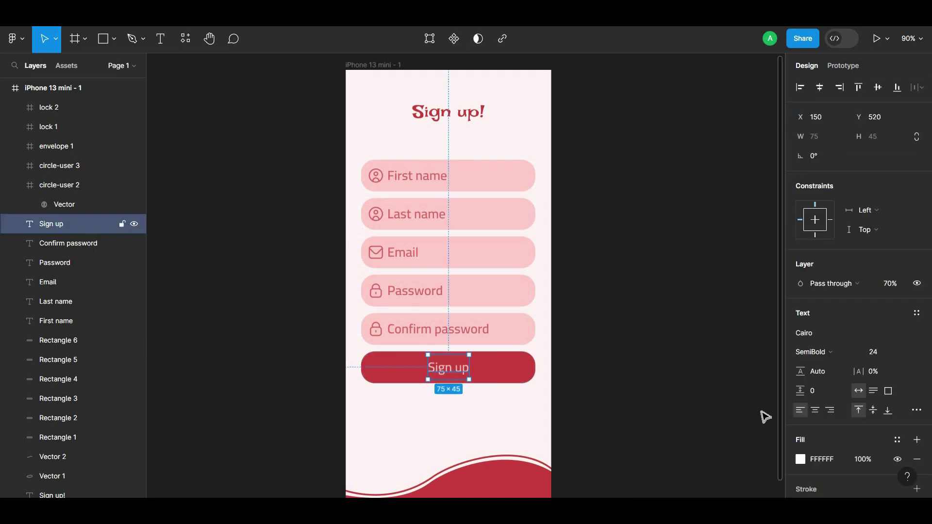
scroll(855, 340, down, 3)
click(484, 393)
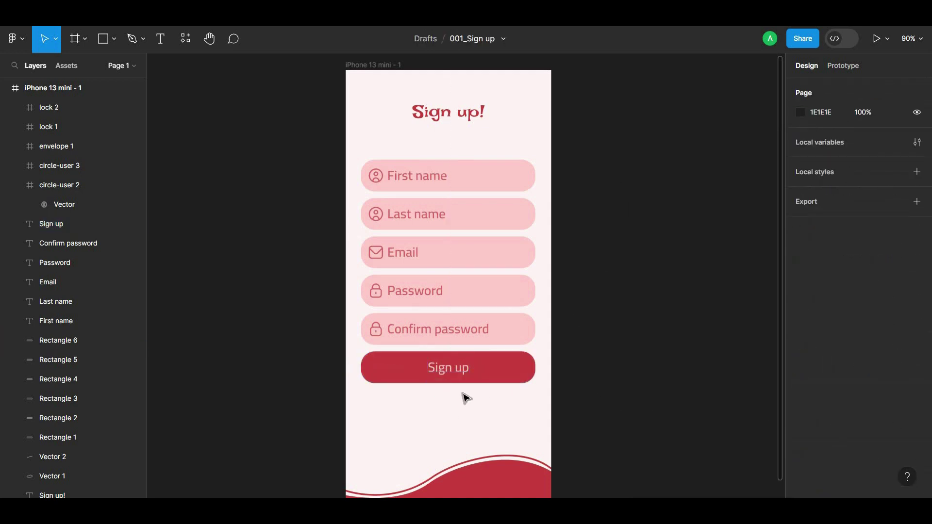
scroll(469, 383, up, 1)
scroll(534, 369, down, 1)
scroll(437, 427, up, 1)
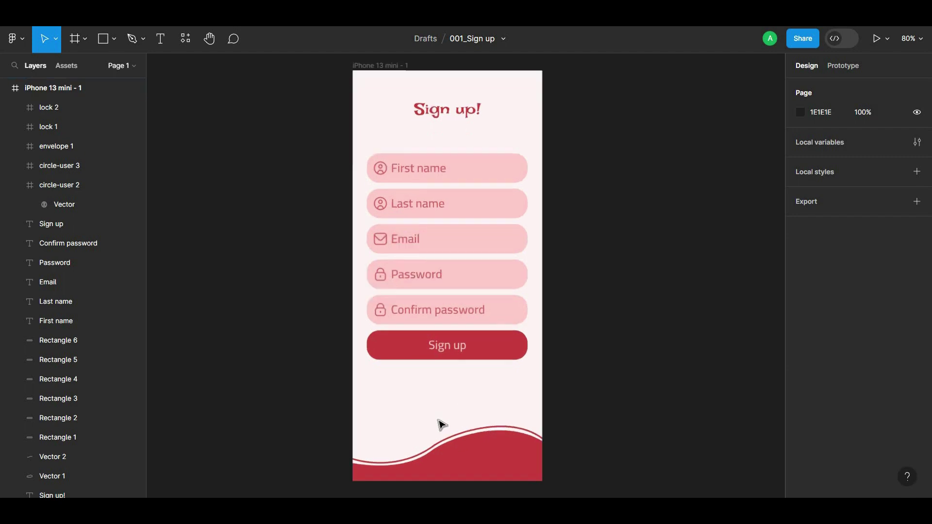
scroll(590, 381, up, 2)
scroll(633, 312, down, 1)
scroll(641, 334, down, 2)
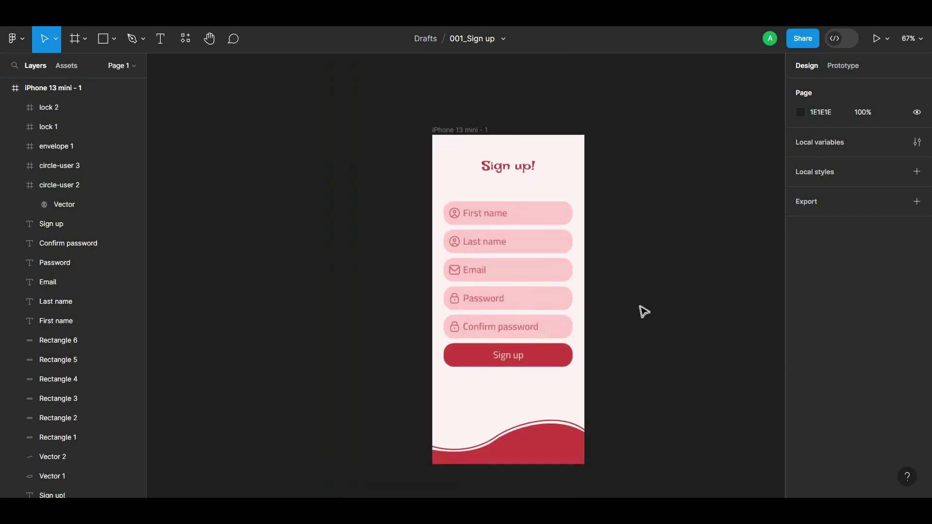
scroll(576, 270, up, 1)
scroll(581, 364, up, 1)
- Group the Sign up button, the Confirm password row and the Password row with Ctrl+G
drag(478, 389, 412, 162)
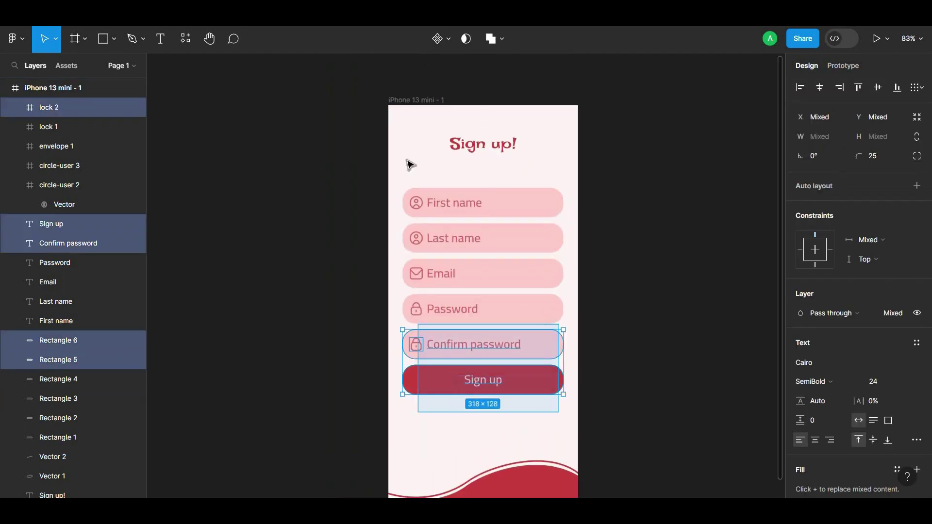
click(587, 228)
drag(432, 388, 432, 389)
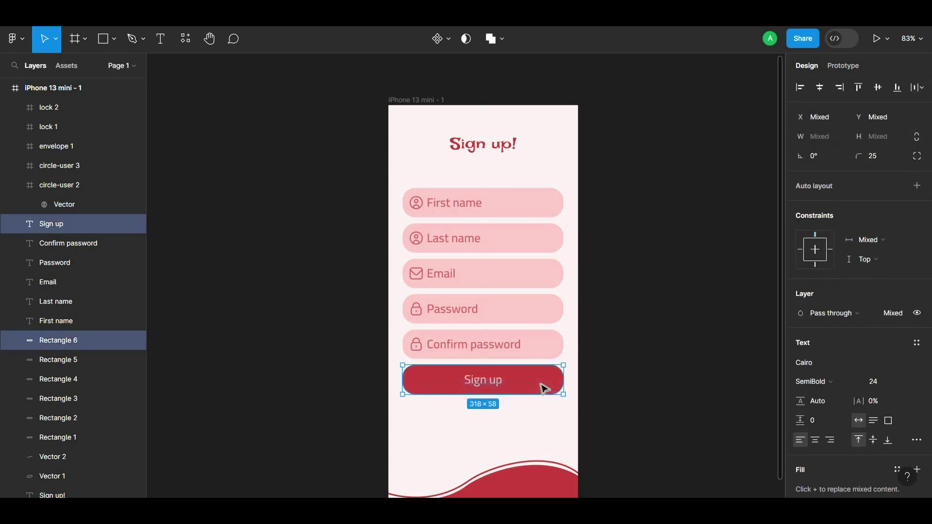
key(ctrl+g)
click(576, 345)
drag(576, 345, 412, 343)
shift+click(416, 344)
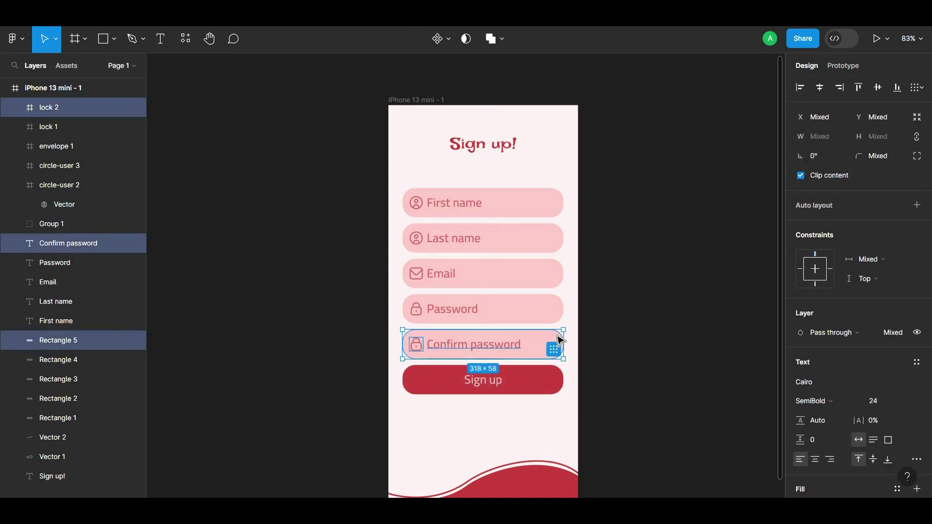
key(ctrl+g)
click(514, 309)
shift+click(416, 309)
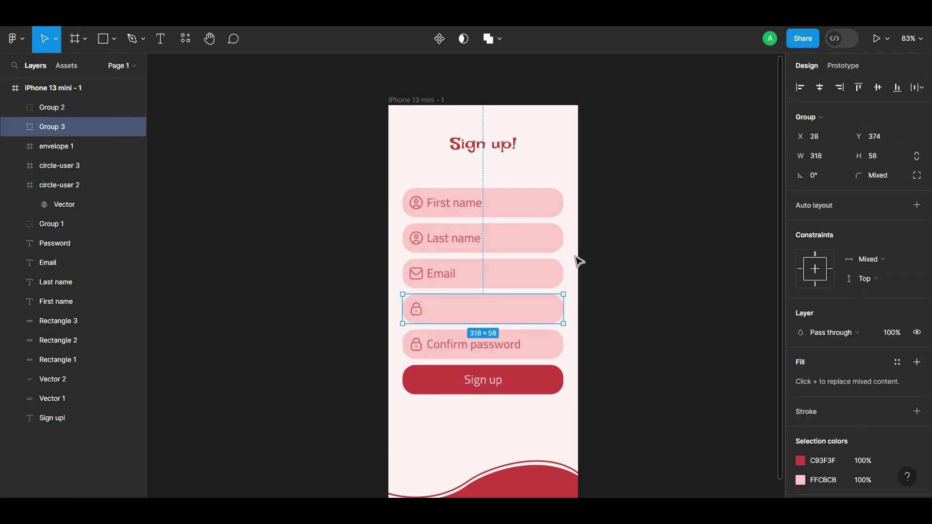
drag(580, 313, 395, 312)
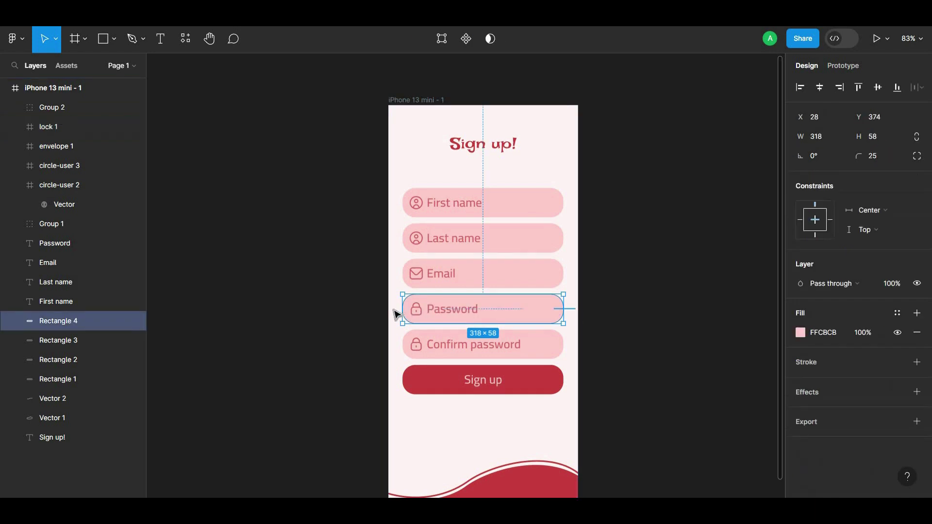
key(ctrl+g)
- Group the Email, Last name and First name rows, then space the five rows 24 apart
drag(566, 268, 364, 273)
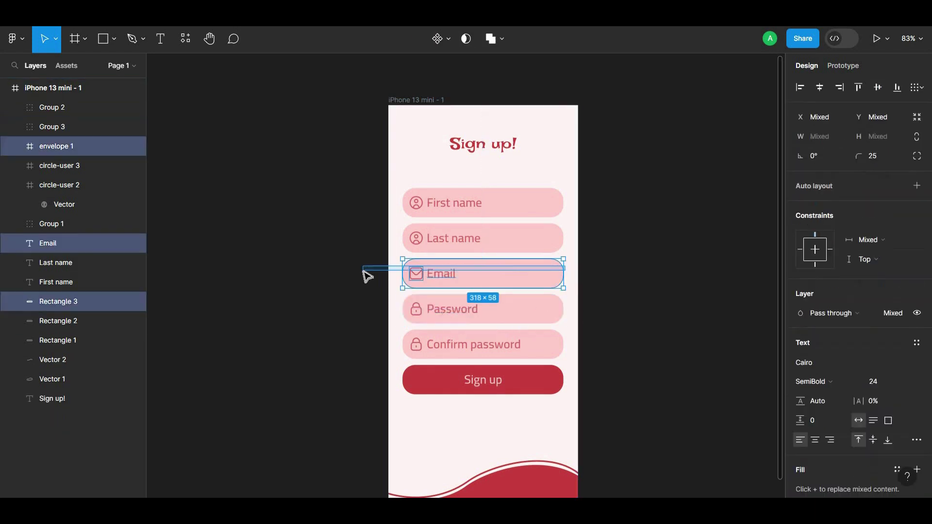
key(ctrl+g)
drag(573, 228, 372, 244)
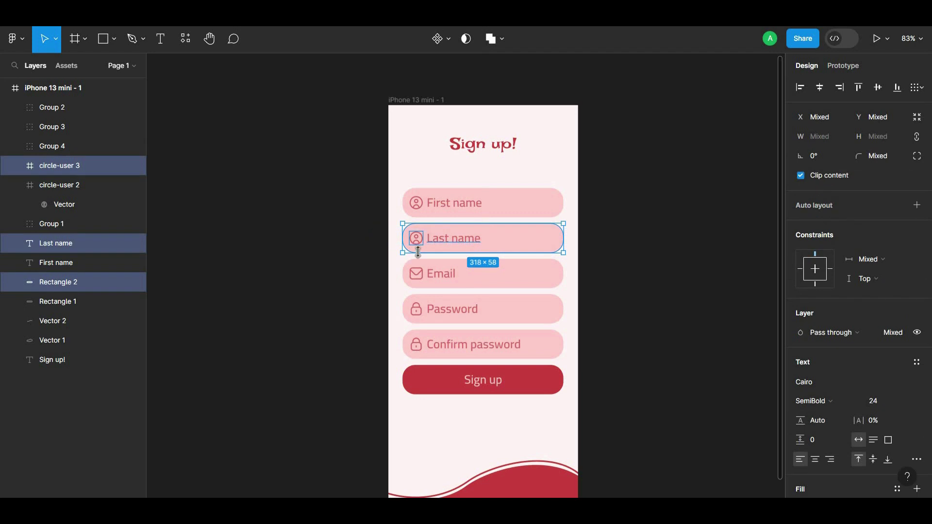
key(ctrl+g)
drag(575, 199, 389, 202)
key(ctrl+g)
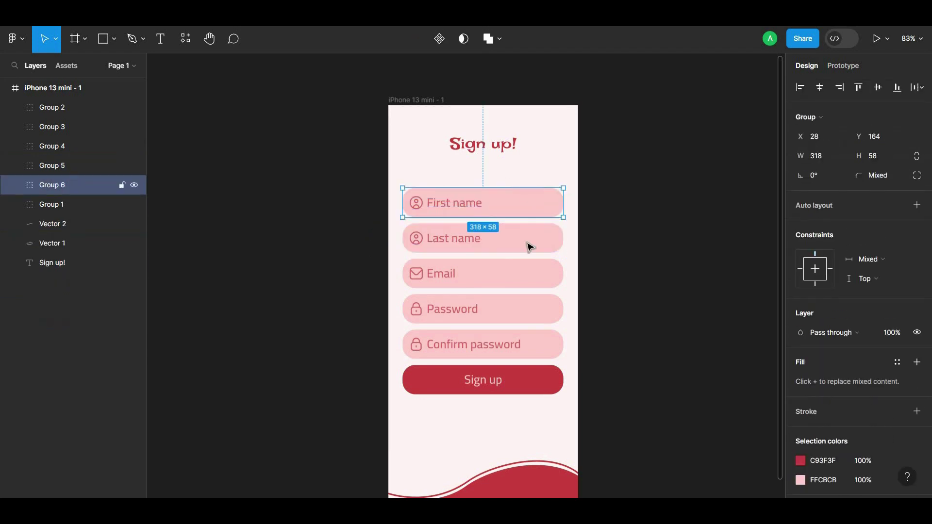
drag(563, 169, 397, 347)
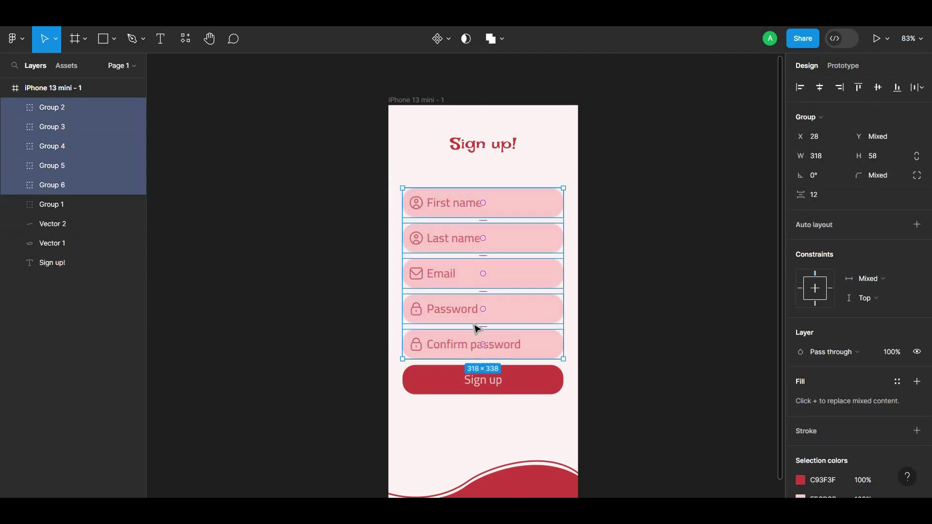
drag(480, 333, 480, 354)
- Align the Sign up button group with the fields, leaving a 24 gap below Confirm password
click(515, 405)
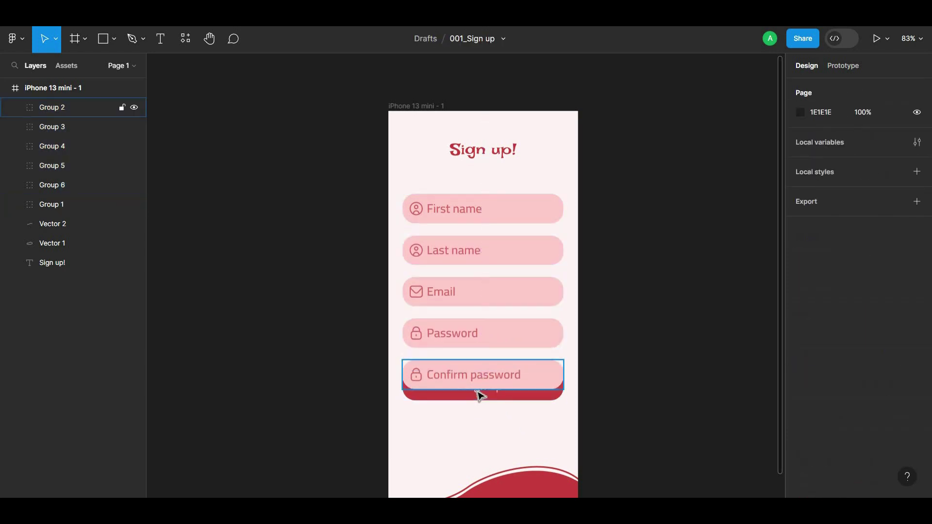
mouse_move(485, 406)
mouse_down()
mouse_move(487, 429)
mouse_move(497, 426)
mouse_up()
key(Escape)
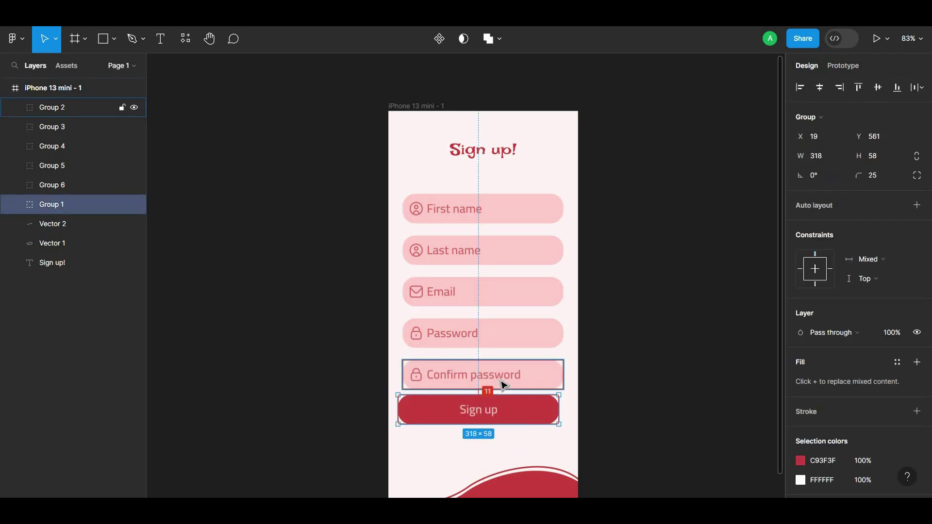
key(ctrl+z)
click(512, 404)
drag(513, 430, 500, 410)
click(512, 385)
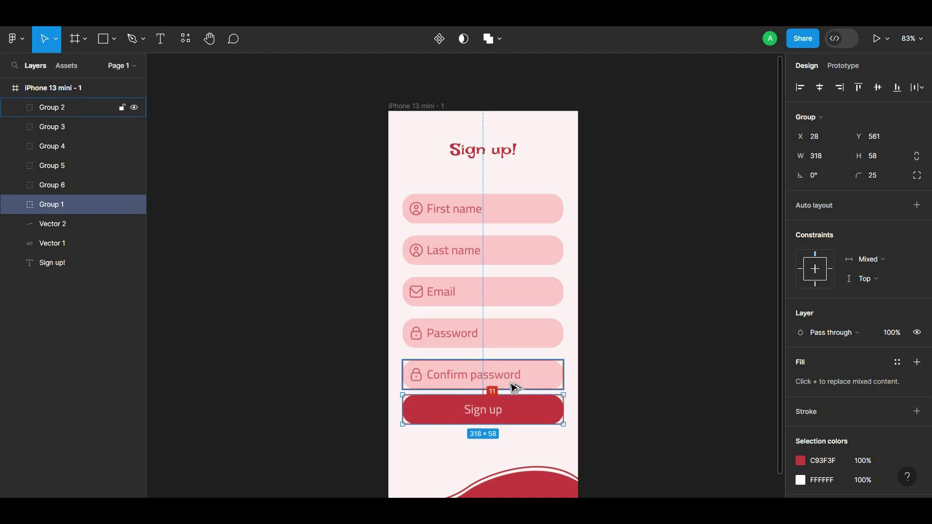
click(519, 414)
key(Down)
key(Down)
key(Down)
key(Down)
key(Down)
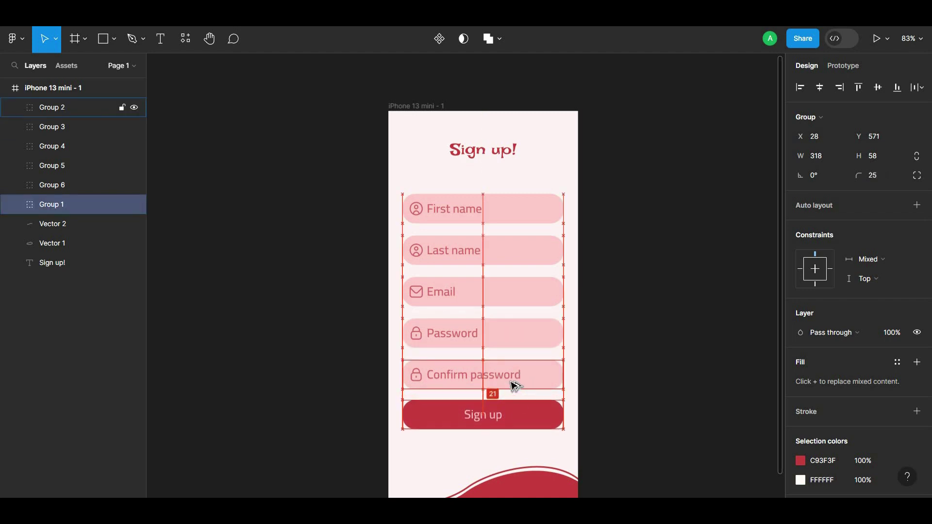
key(Down)
key(Down)
key(Down)
key(Up)
key(Up)
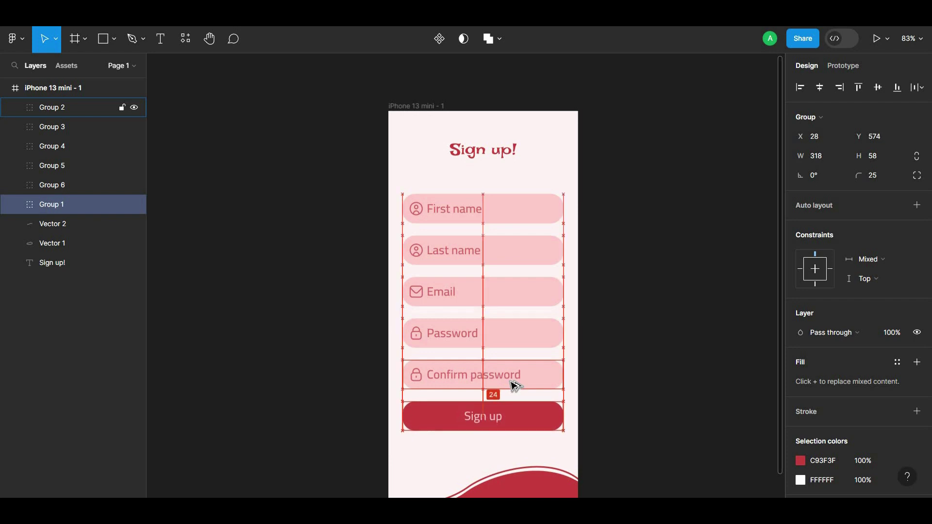
- Change the Sign up! title's font to Cairo
click(622, 309)
scroll(611, 291, down, 2)
scroll(605, 266, down, 3)
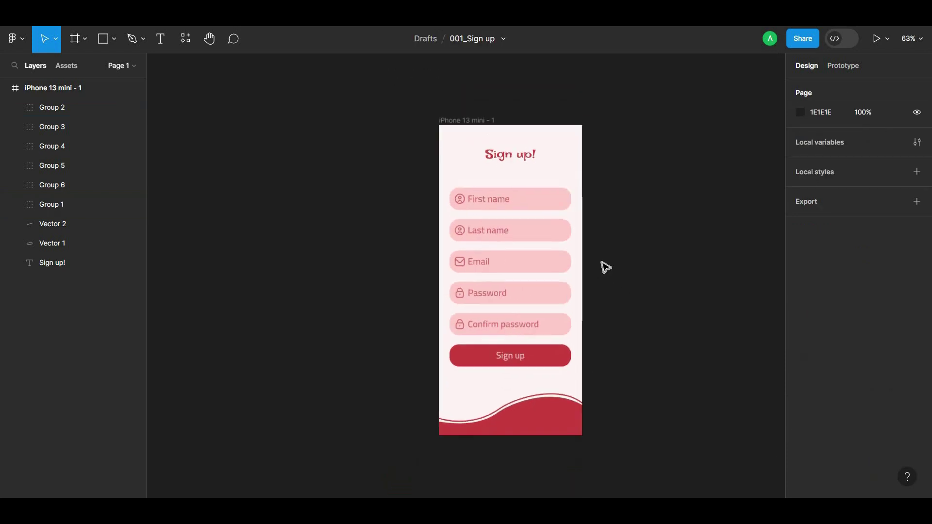
scroll(583, 279, up, 2)
scroll(553, 264, up, 1)
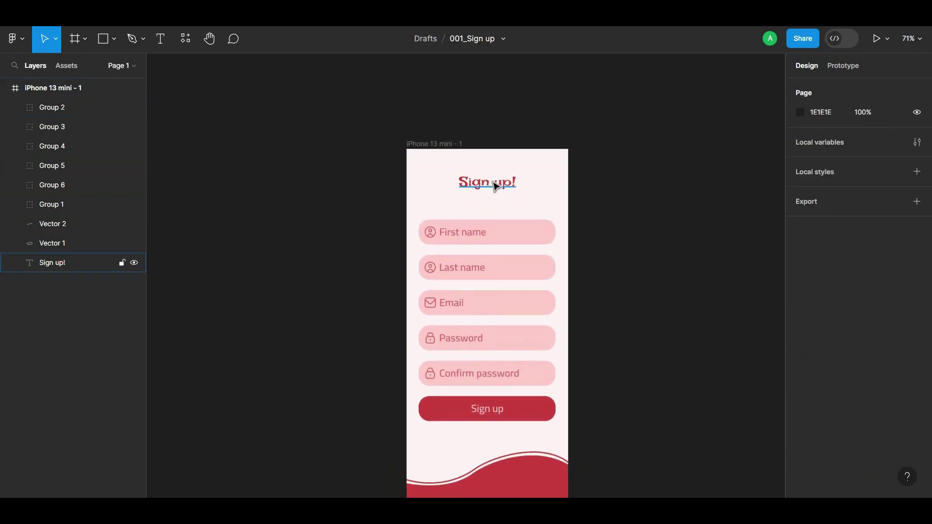
click(495, 186)
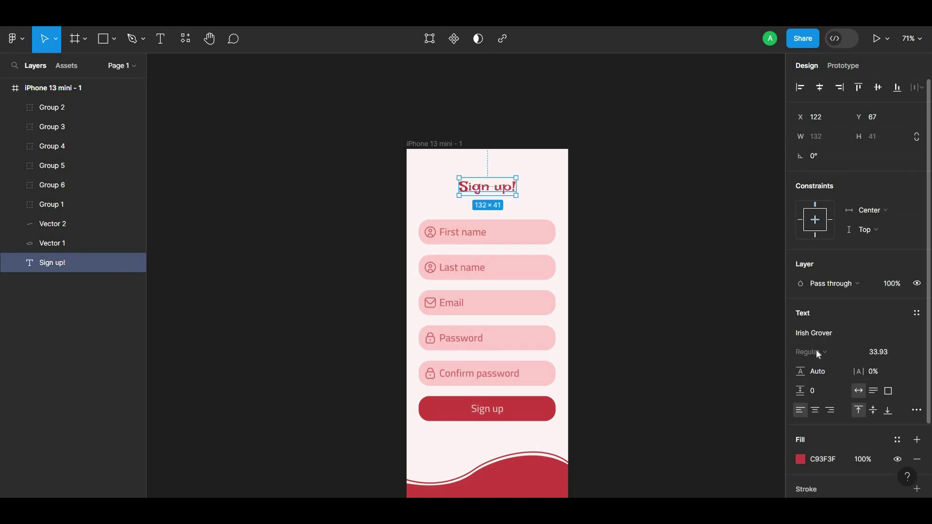
click(812, 334)
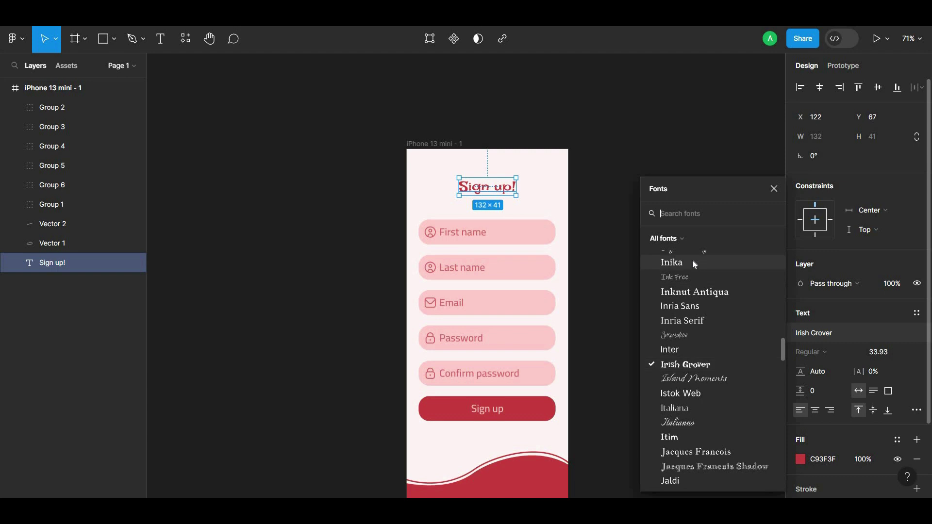
text(cairo)
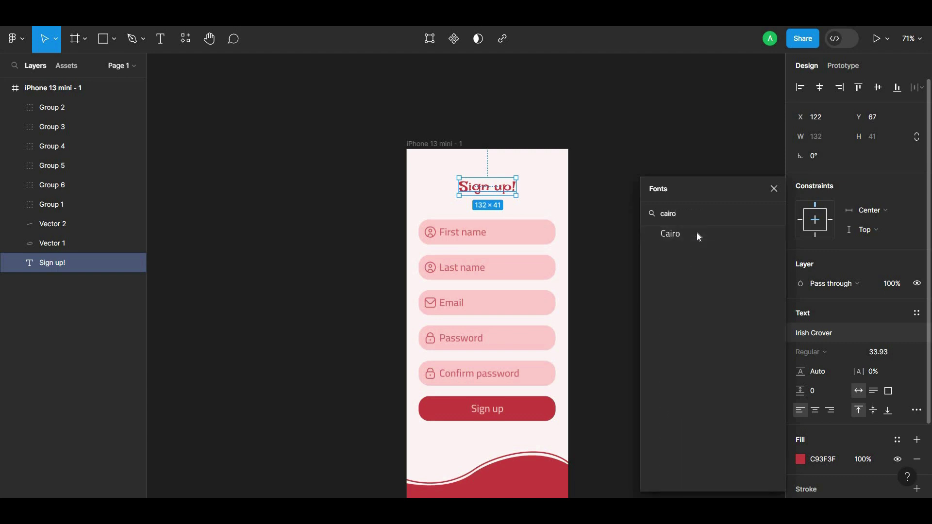
click(697, 233)
- Make the title Bold and centre it horizontally in the phone frame
click(826, 358)
click(827, 394)
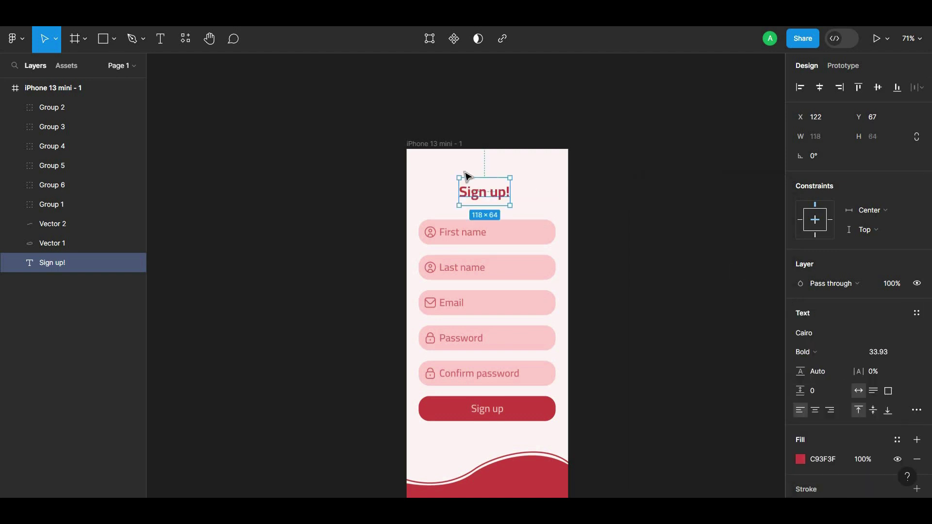
click(821, 86)
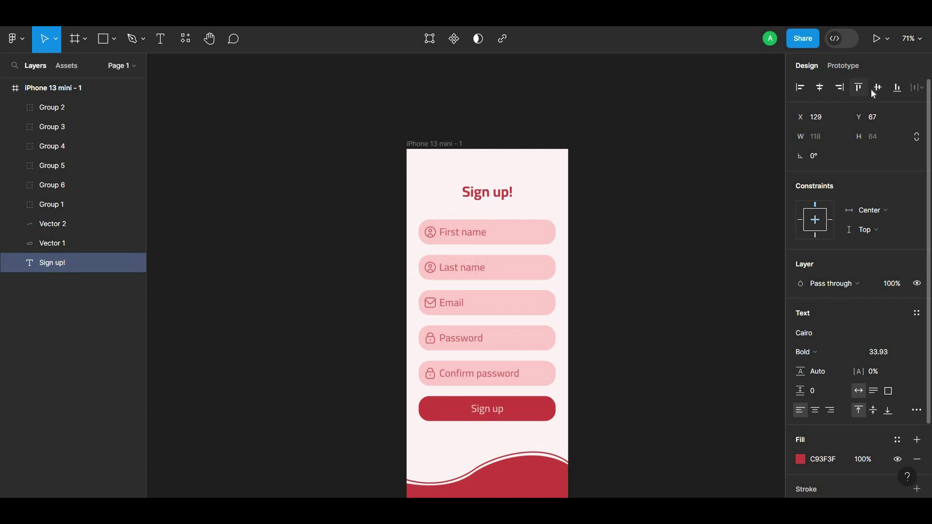
click(680, 217)
scroll(605, 243, down, 5)
scroll(610, 243, up, 2)
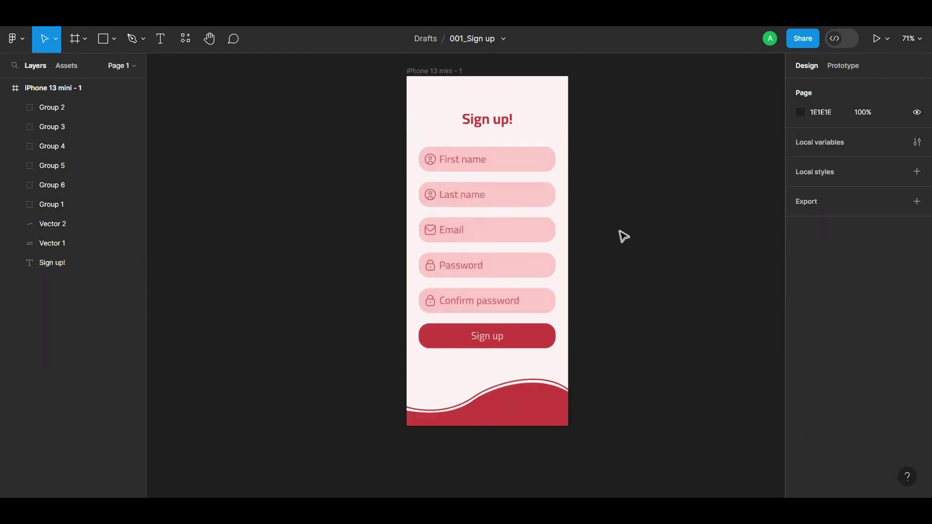
- Give the red Sign up button group a soft drop shadow effect
ctrl+scroll(628, 235, up, 2)
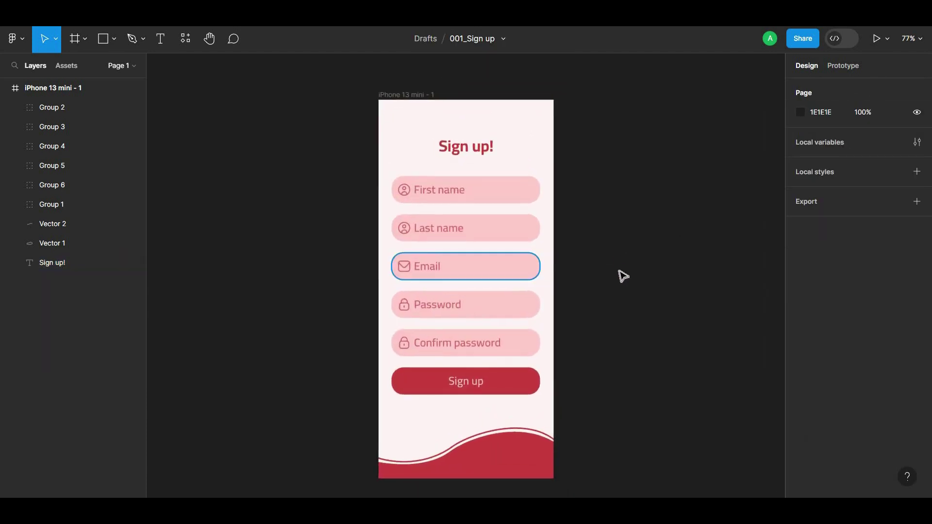
scroll(614, 269, down, 1)
scroll(614, 268, right, 1)
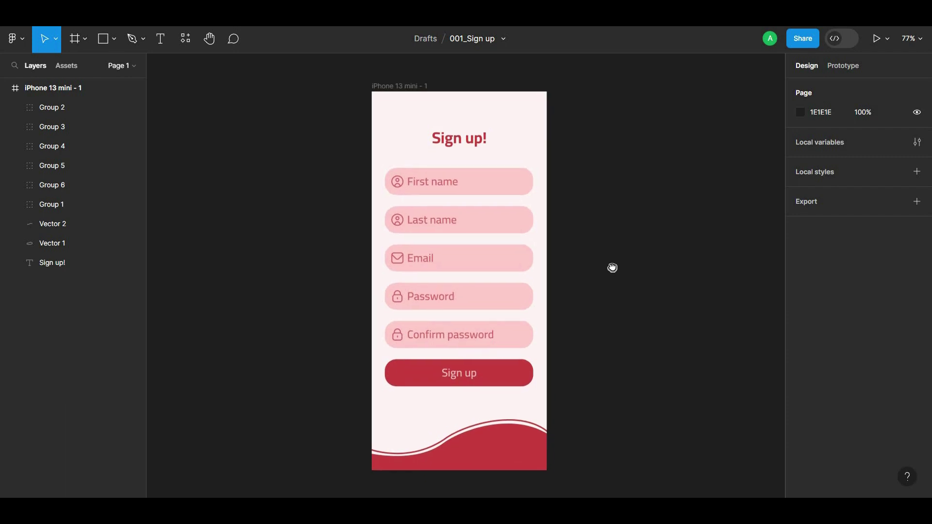
click(524, 381)
click(610, 387)
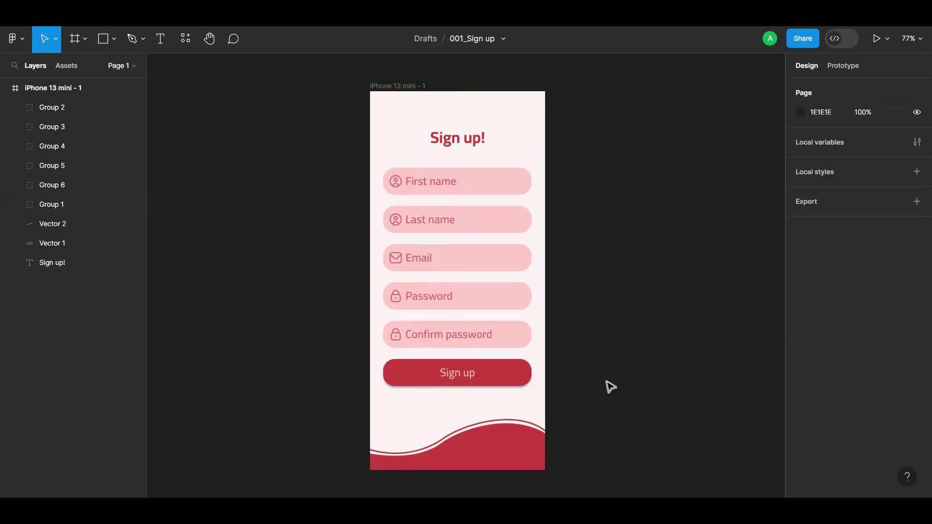
click(517, 377)
ctrl+scroll(476, 377, up, 5)
- Switch the Sign up label's weight to Cairo Bold, leaving its fill colour unchanged
double_click(451, 377)
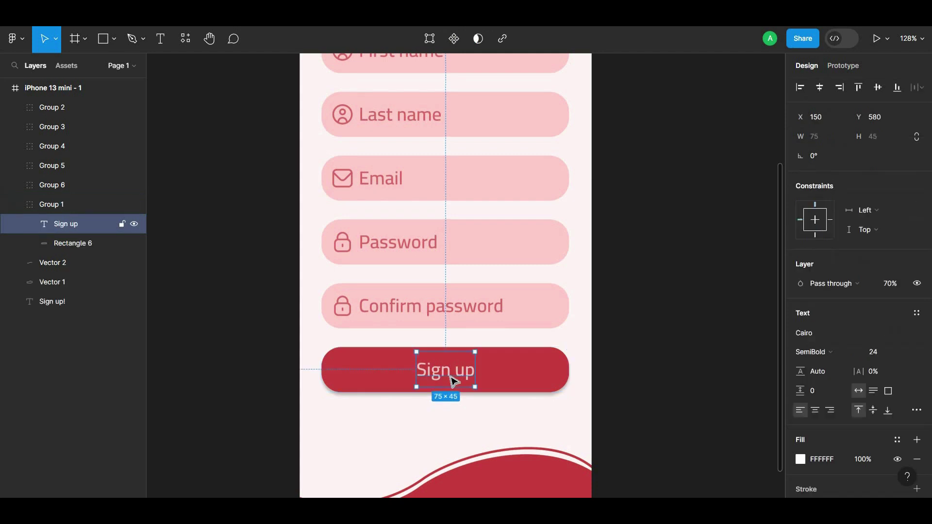
click(810, 352)
click(815, 368)
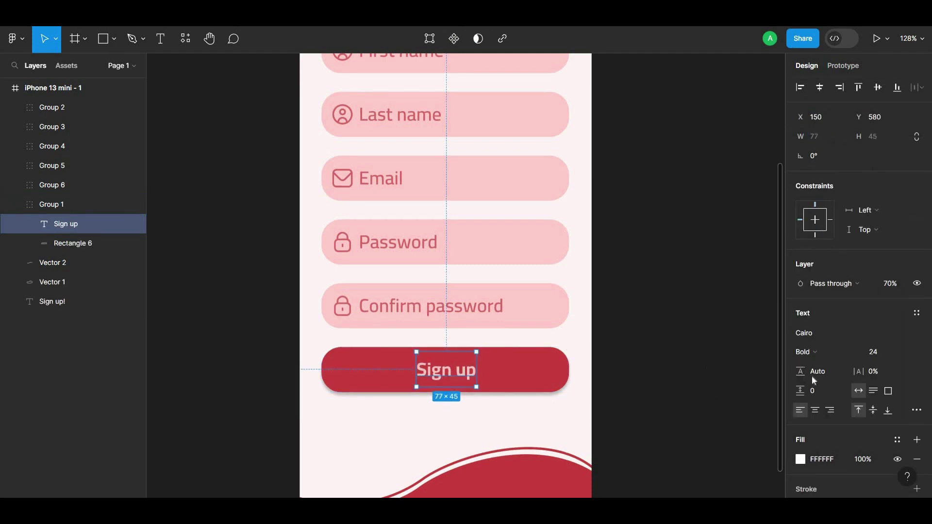
click(800, 459)
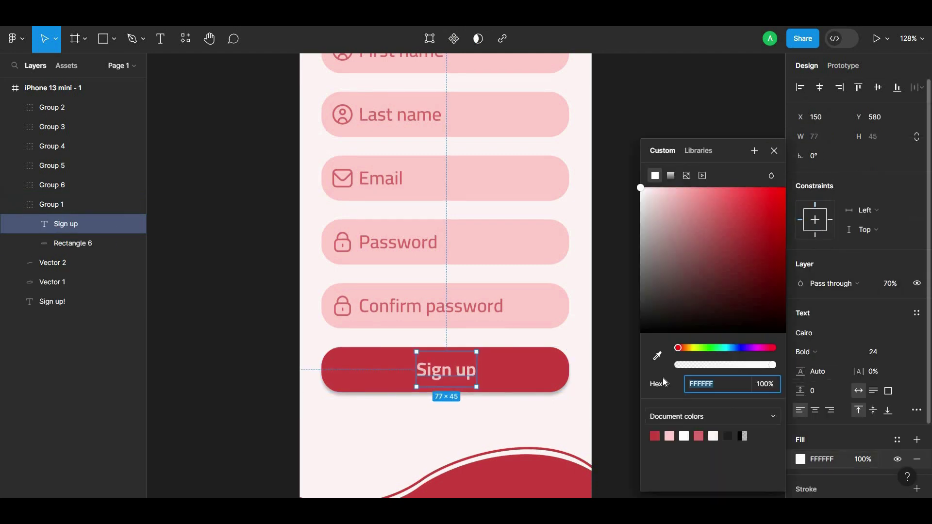
click(620, 381)
- Reselect the Sign up label, then deselect it and scroll over the finished screen
scroll(640, 355, down, 3)
scroll(505, 382, up, 5)
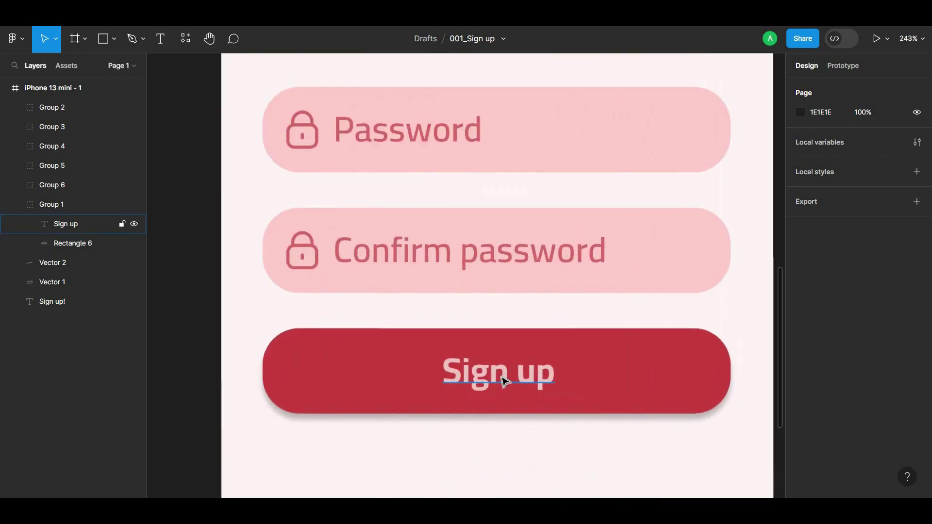
double_click(483, 382)
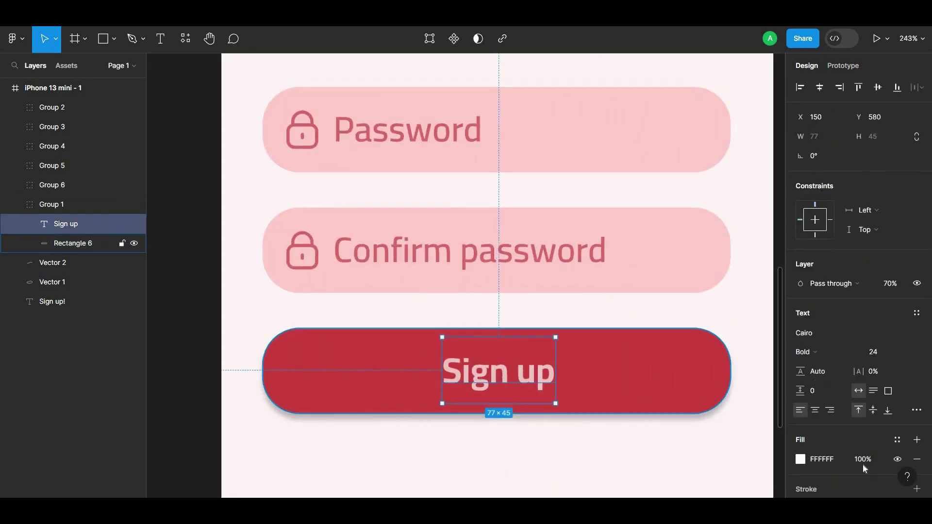
scroll(854, 466, down, 2)
double_click(535, 387)
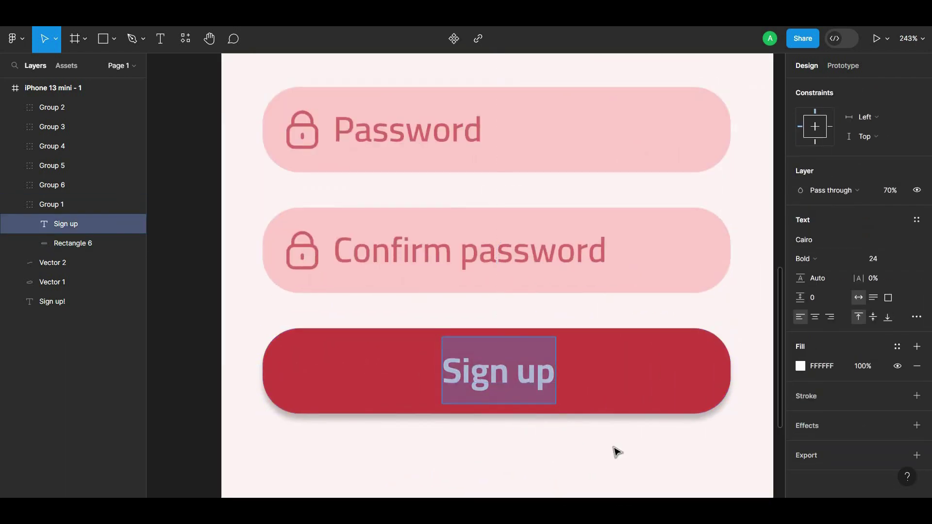
key(Escape)
scroll(616, 446, down, 5)
click(712, 358)
scroll(649, 360, down, 3)
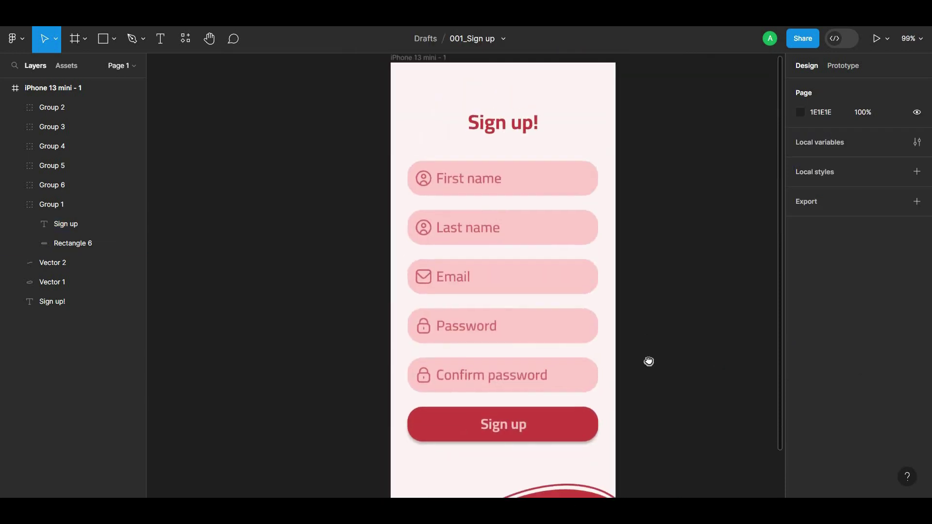
drag(651, 341, 638, 371)
scroll(657, 325, down, 2)
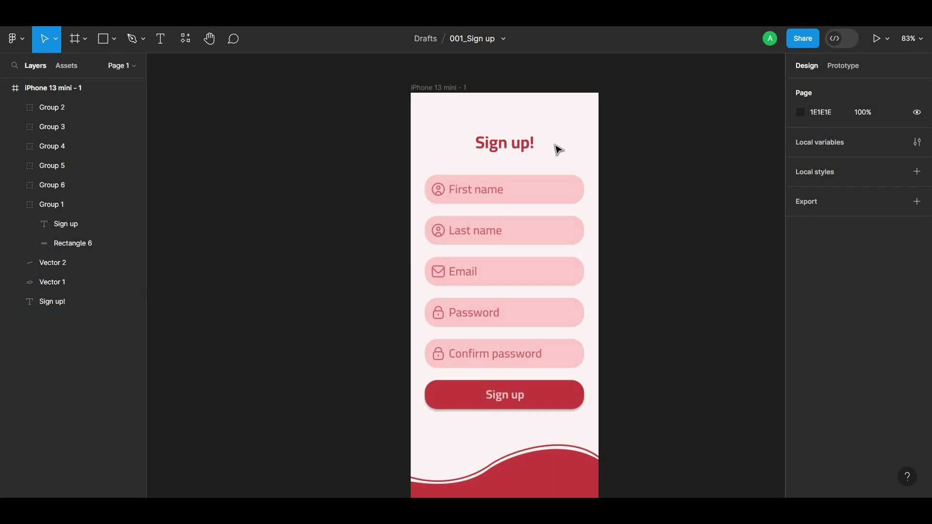
scroll(560, 149, down, 1)
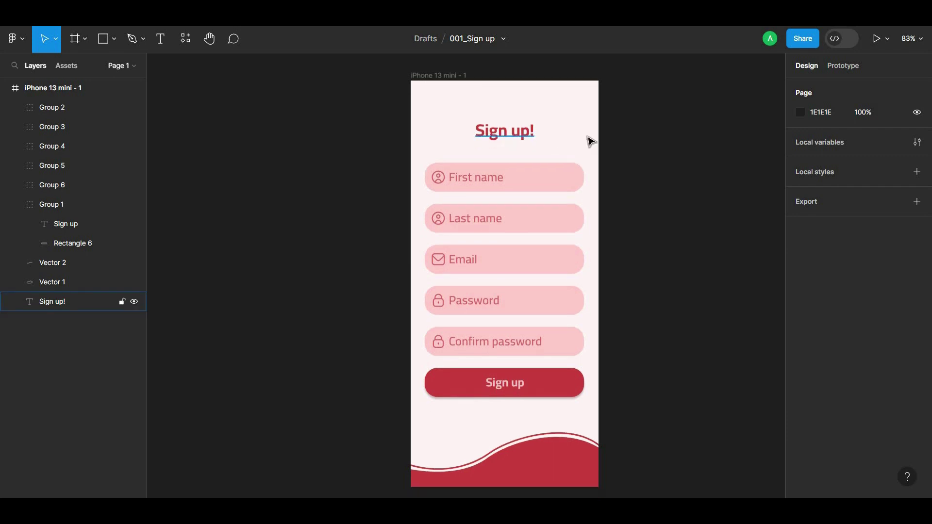
scroll(655, 164, down, 2)
scroll(656, 165, up, 1)
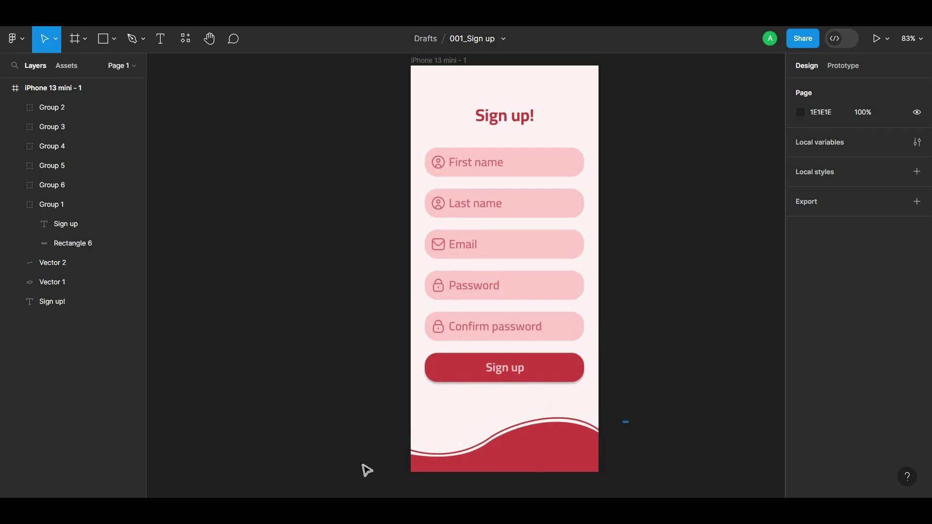
- Place a copy of the bottom wave at the top and set its rotation to 80
mouse_move(367, 470)
mouse_down()
mouse_move(520, 470)
mouse_move(534, 253)
mouse_move(561, 108)
mouse_up()
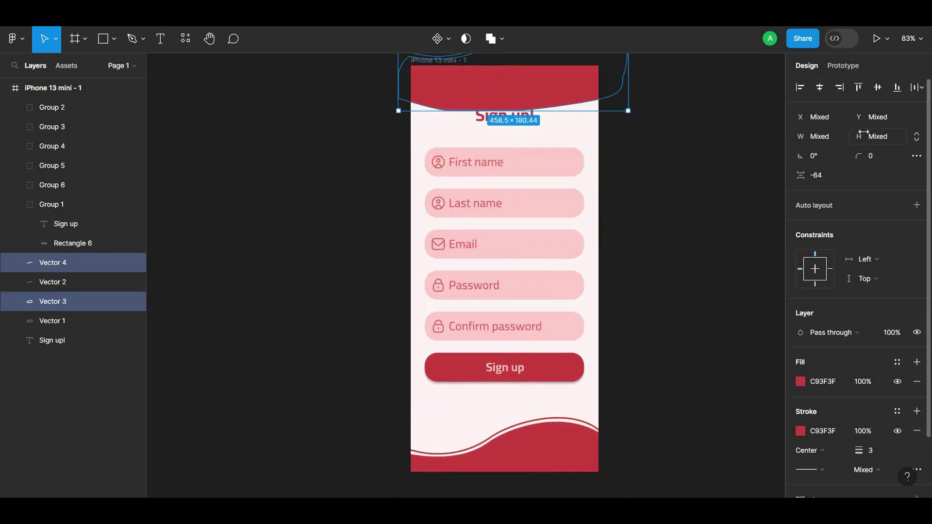
click(819, 154)
text(80)
key(Return)
click(672, 160)
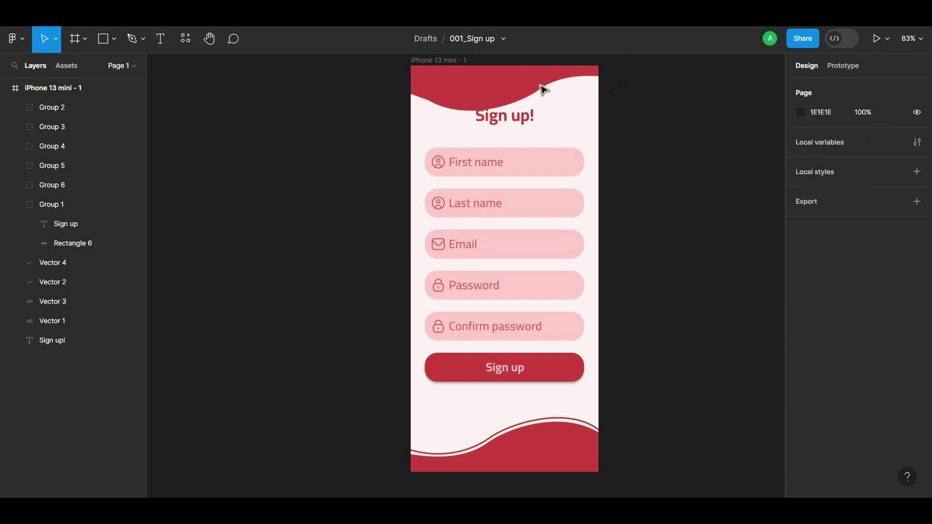
- Group the two bottom wave shapes, duplicate the group upward, and delete the old top wave
click(543, 101)
click(637, 403)
drag(645, 421, 412, 489)
key(ctrl+g)
key(ctrl+d)
drag(544, 462, 543, 384)
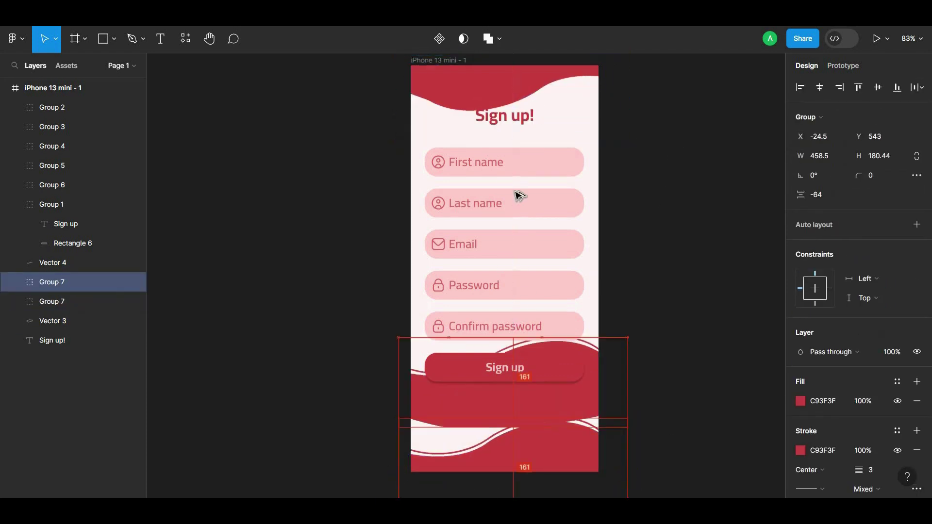
drag(518, 194, 531, 100)
click(530, 96)
key(Delete)
- Flip the copied wave group and position it along the top of the frame
click(585, 178)
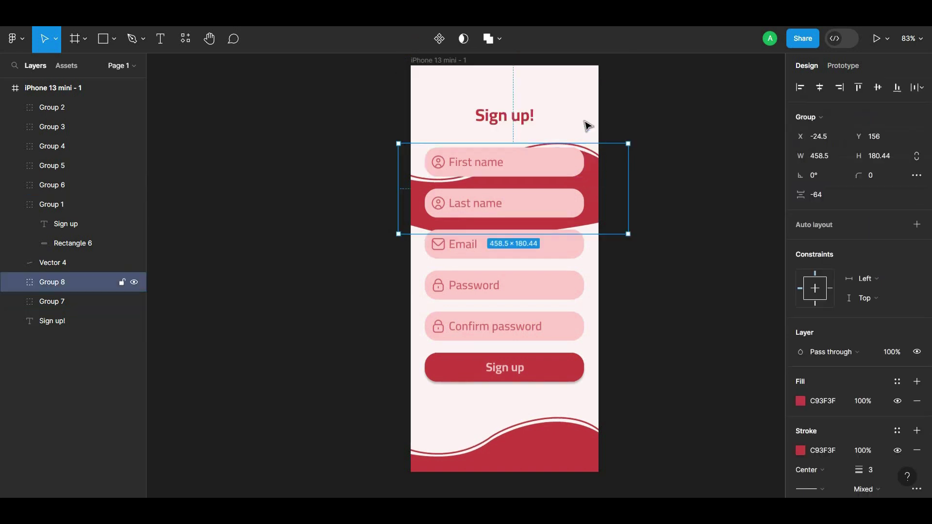
drag(587, 126, 570, 93)
text(1)
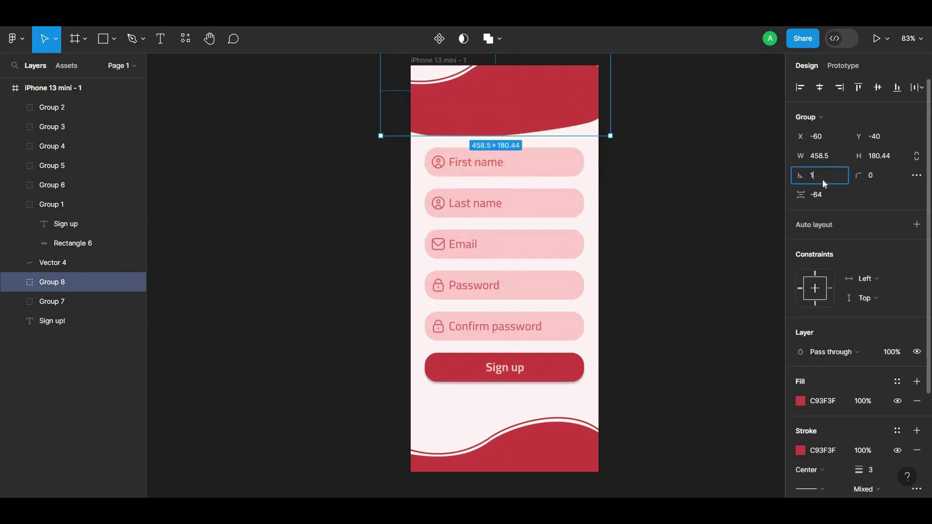
text(80)
click(707, 199)
scroll(584, 176, up, 3)
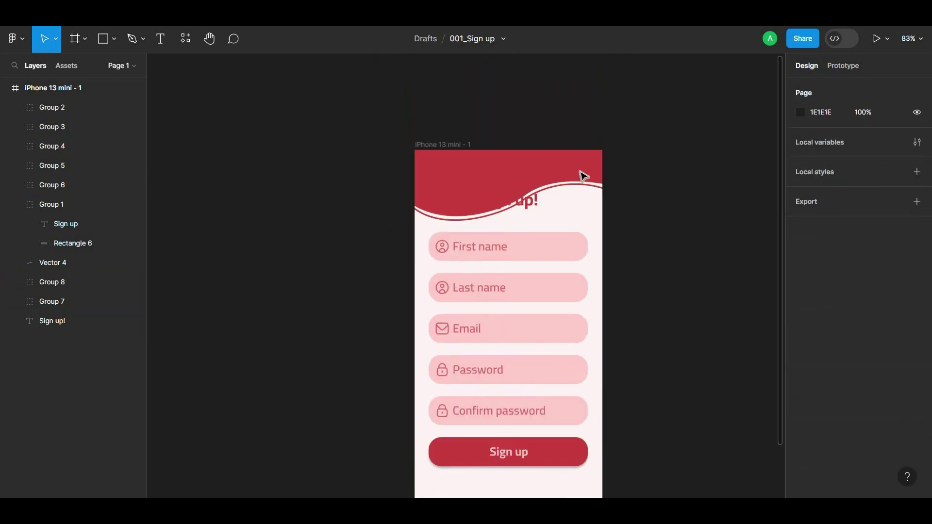
drag(584, 175, 578, 145)
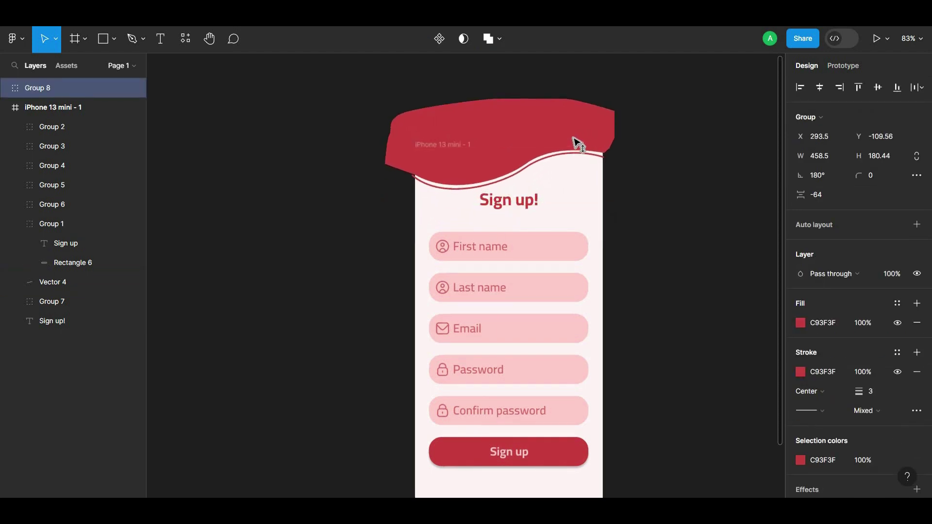
drag(578, 144, 585, 159)
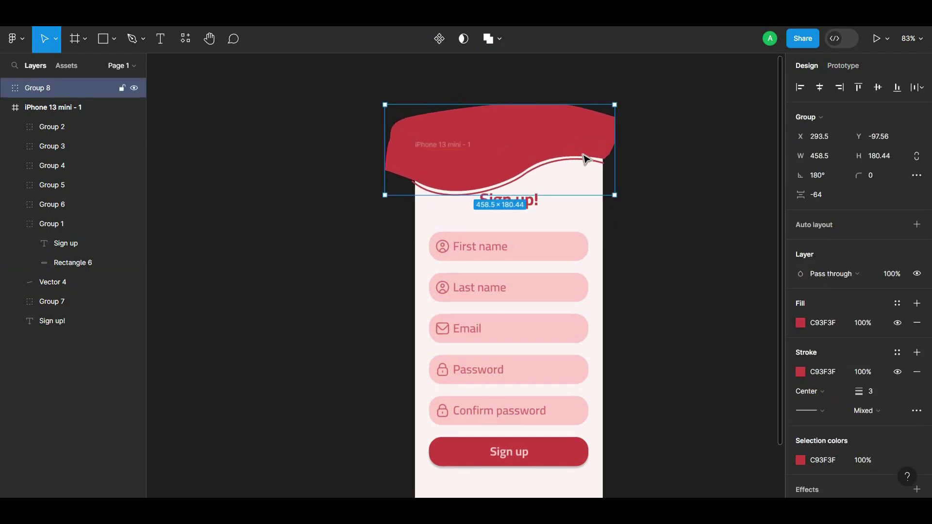
- Nudge the Sign up! title down one pixel
click(553, 229)
click(533, 214)
key(Escape)
click(526, 217)
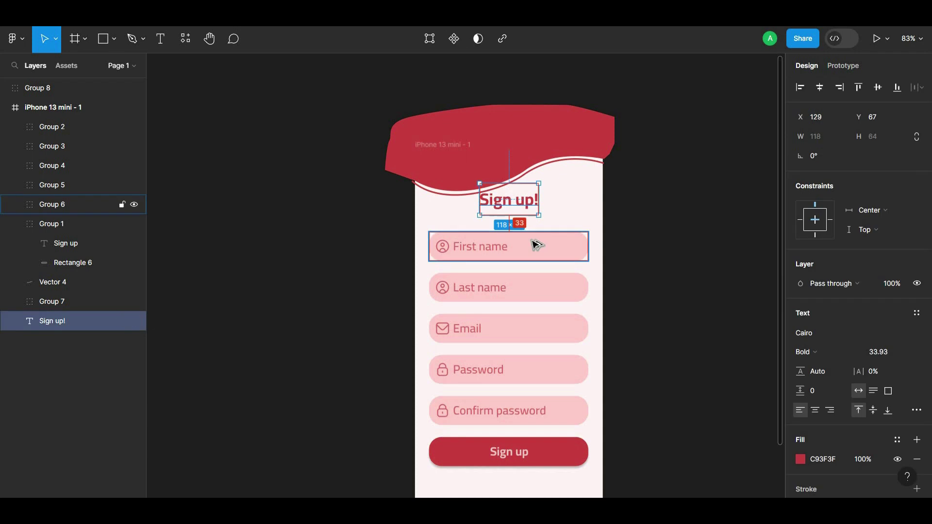
key(Down)
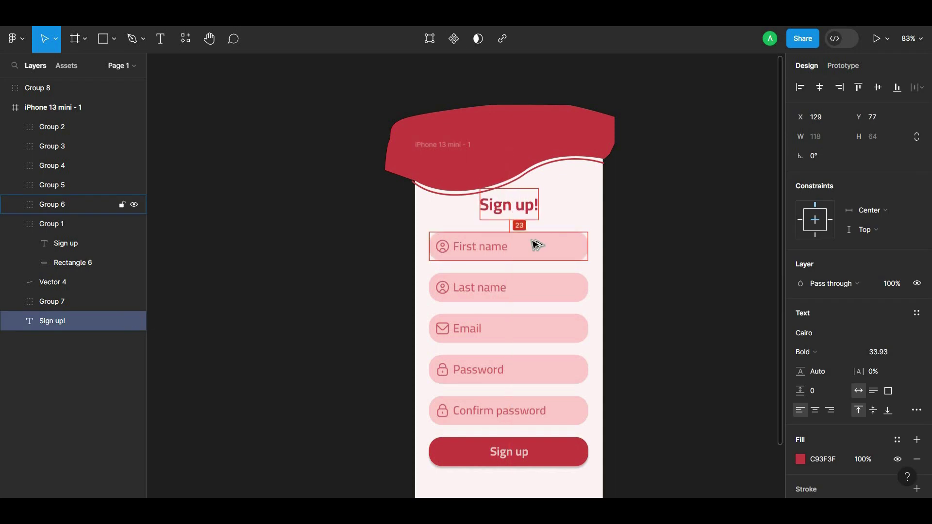
- Move the red header wave group into the iPhone 13 mini frame
click(606, 227)
click(586, 124)
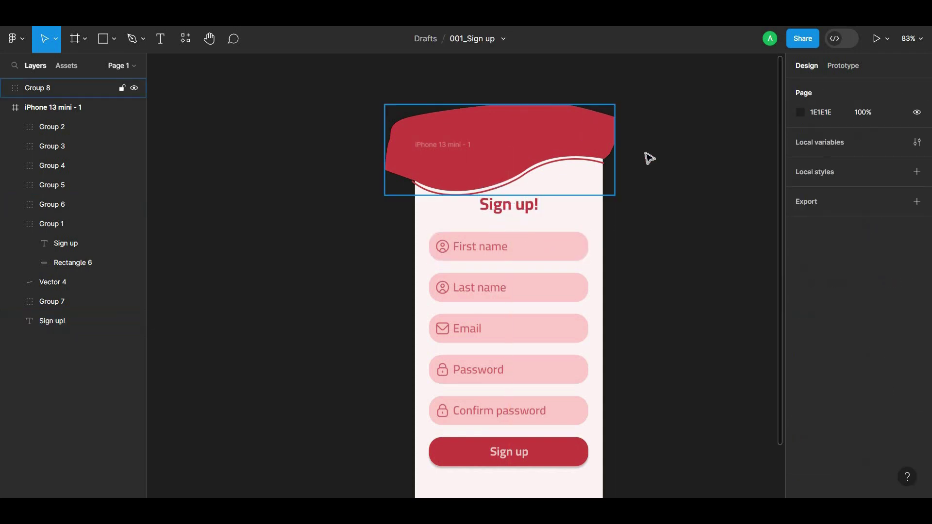
click(728, 150)
double_click(456, 147)
click(682, 209)
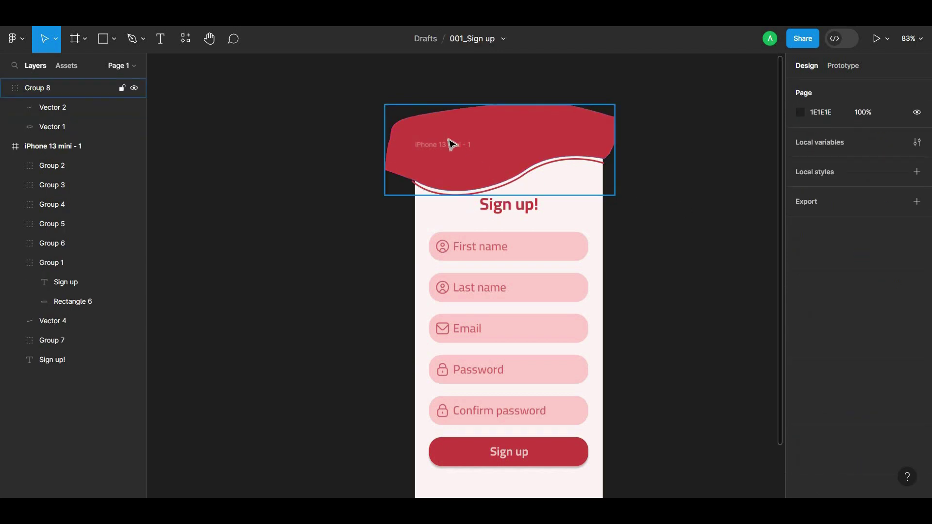
mouse_move(87, 90)
mouse_down()
mouse_move(347, 177)
mouse_move(431, 221)
mouse_up()
key(Escape)
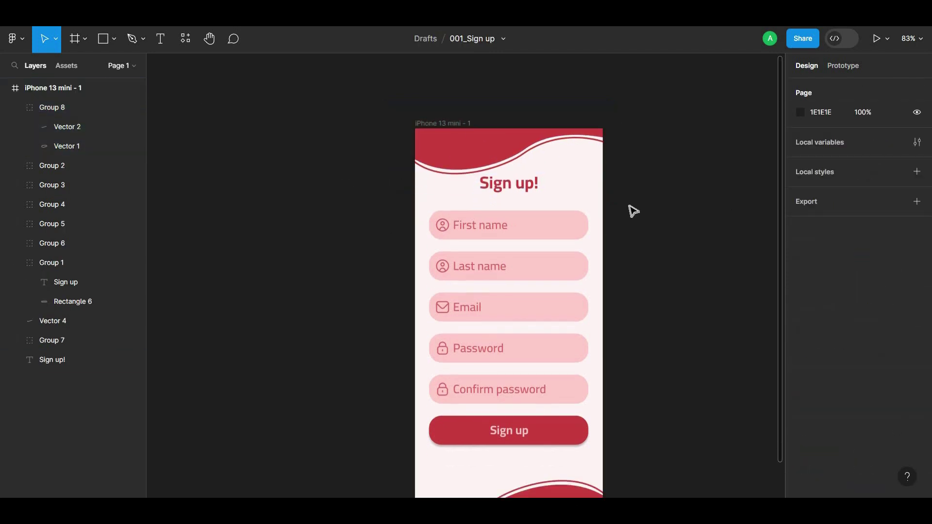
- Stretch the header wave group past both the left and right frame edges
click(463, 177)
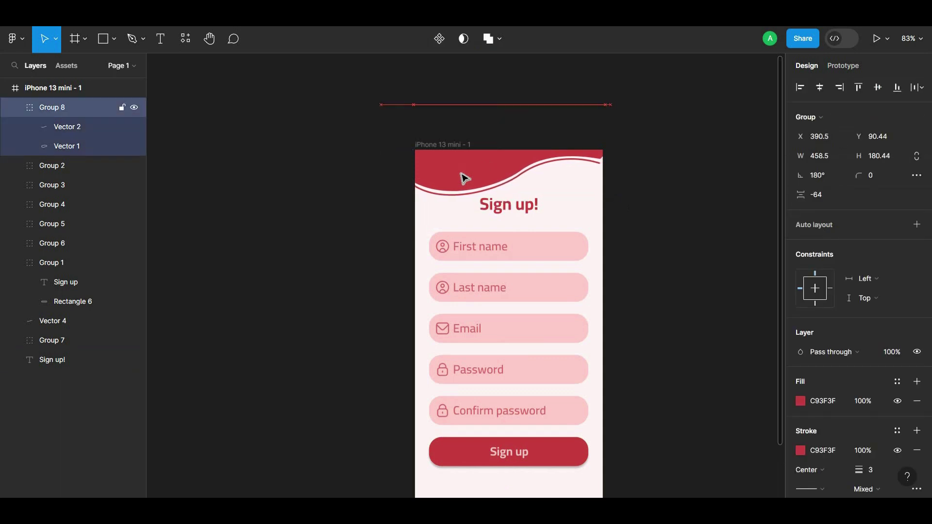
drag(620, 149, 627, 149)
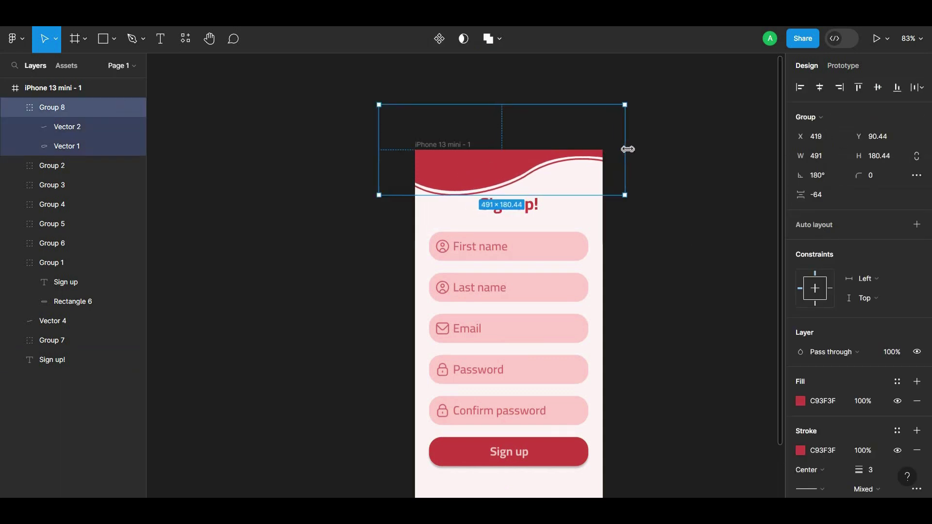
drag(364, 160, 339, 160)
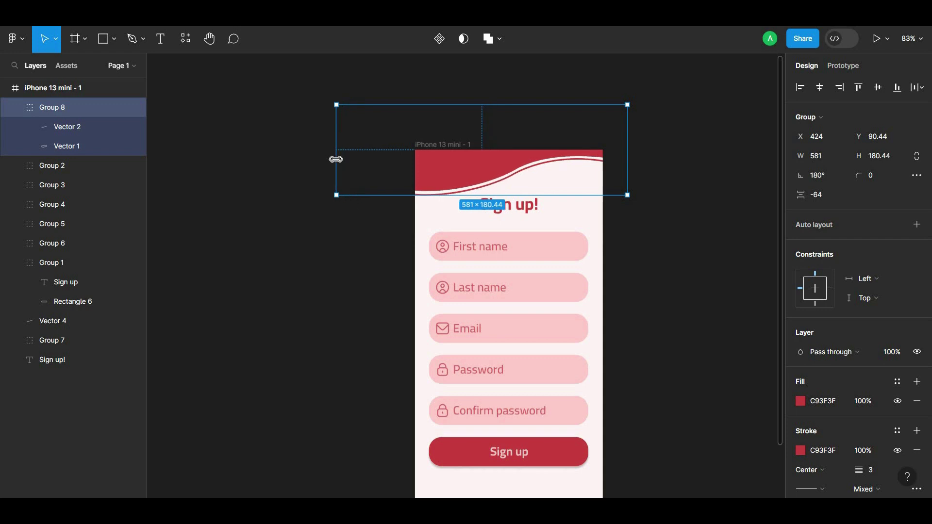
scroll(684, 253, down, 1)
scroll(685, 251, down, 5)
scroll(686, 249, up, 5)
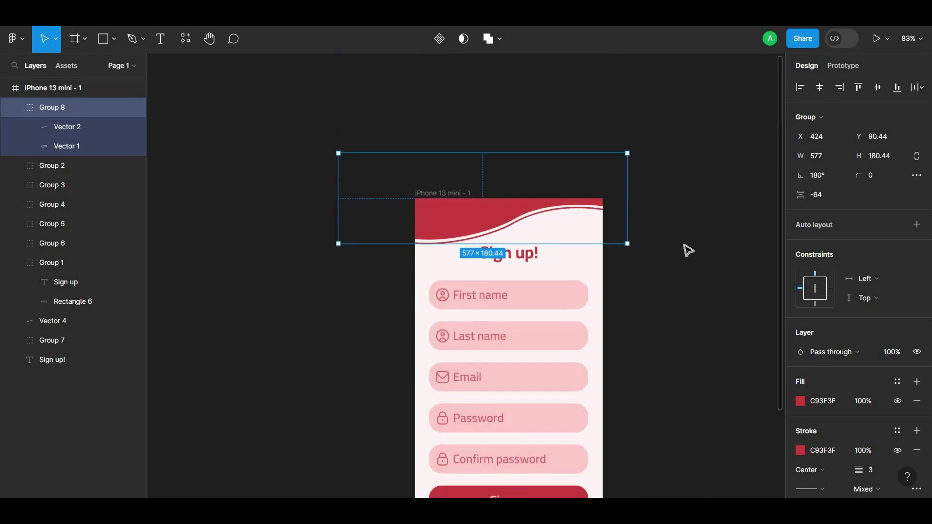
click(687, 249)
scroll(686, 249, down, 1)
scroll(686, 249, down, 2)
scroll(657, 270, down, 2)
- Give the five pink input field groups a drop shadow
scroll(662, 319, up, 2)
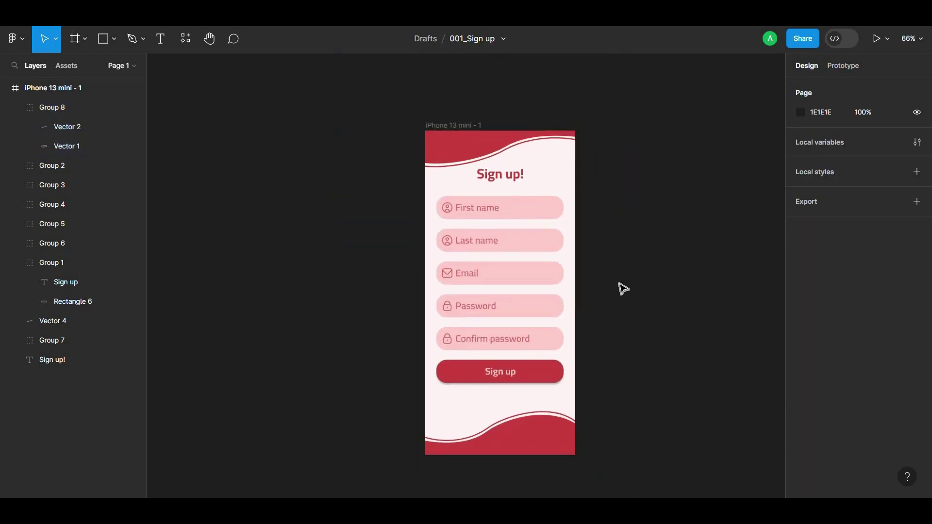
scroll(621, 287, up, 1)
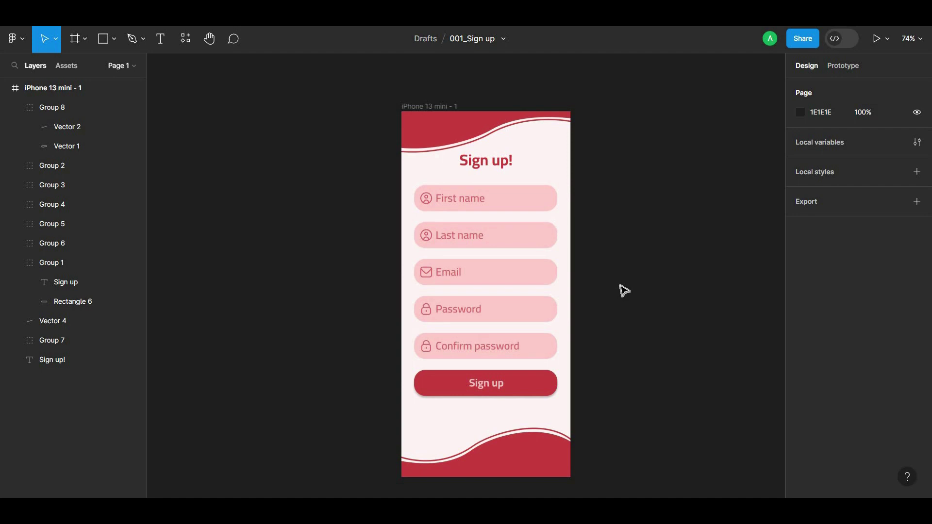
scroll(624, 290, down, 1)
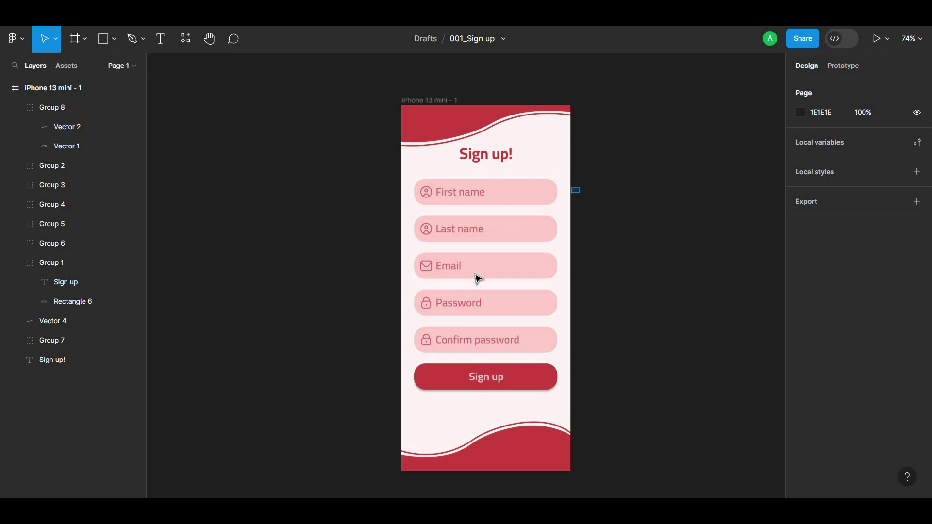
drag(576, 185, 403, 347)
scroll(861, 413, down, 2)
click(917, 426)
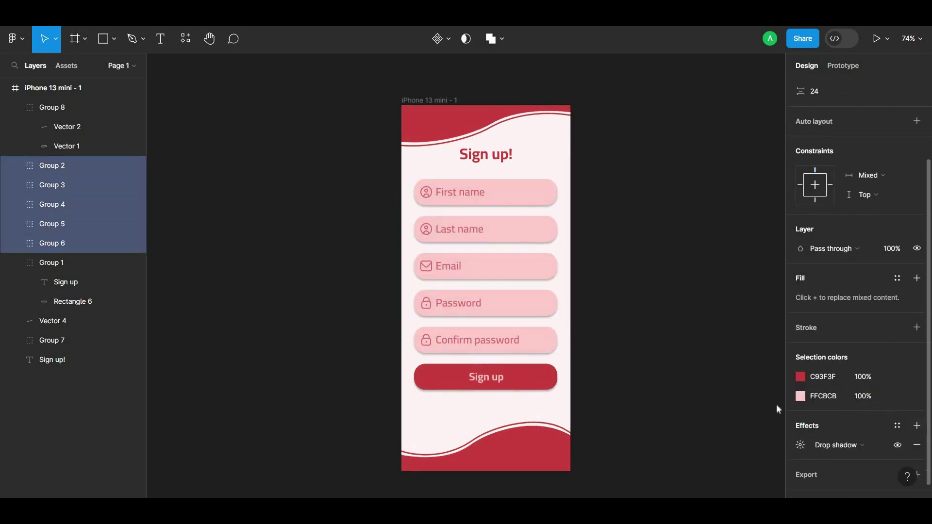
click(715, 398)
- Try a drop shadow on the Sign up! title, then remove it again
click(511, 163)
scroll(862, 340, down, 2)
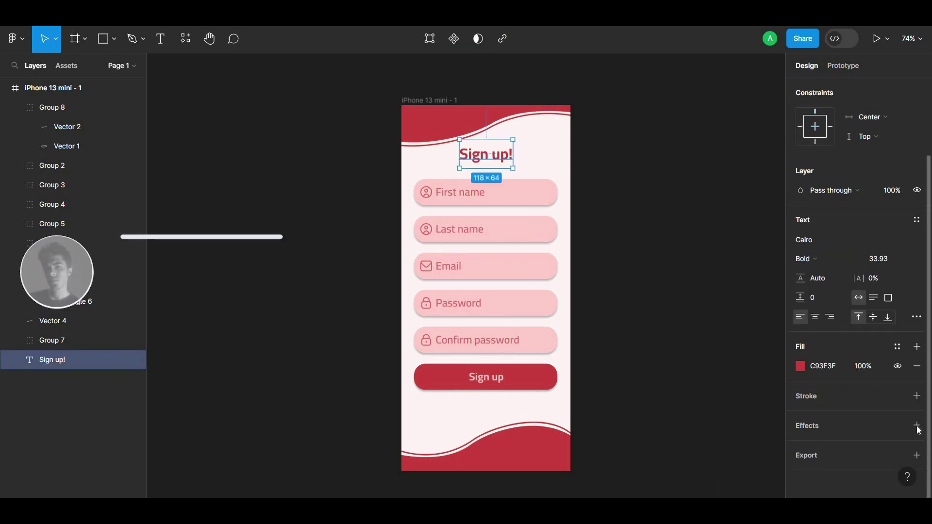
click(917, 425)
click(733, 366)
click(463, 154)
scroll(861, 339, down, 2)
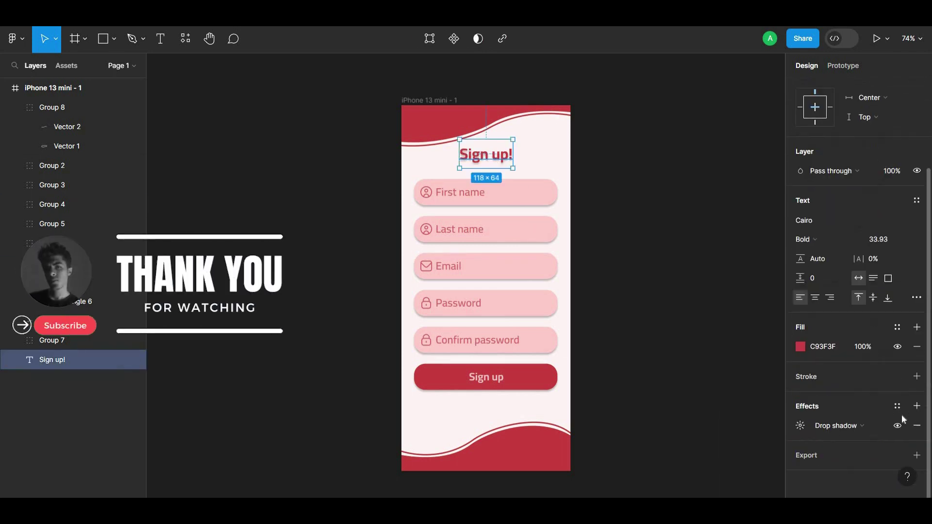
click(917, 422)
click(699, 359)
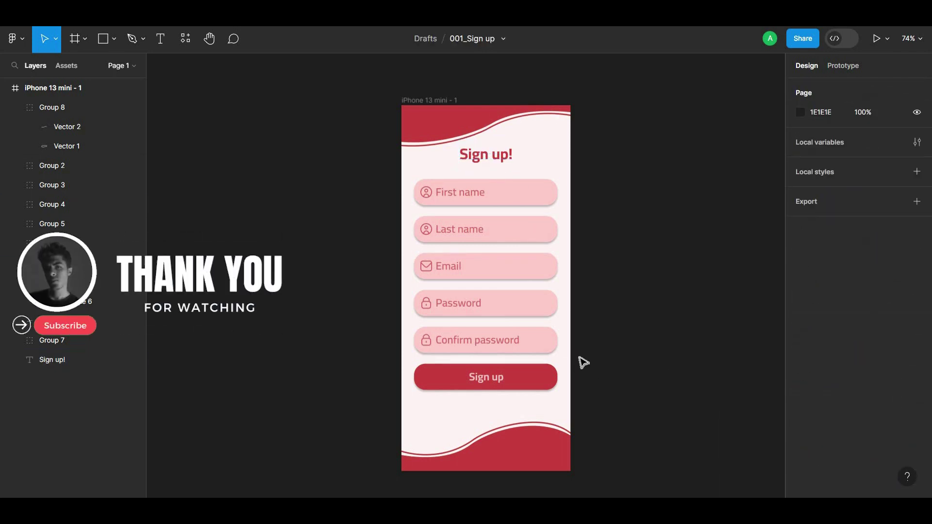
scroll(583, 360, up, 1)
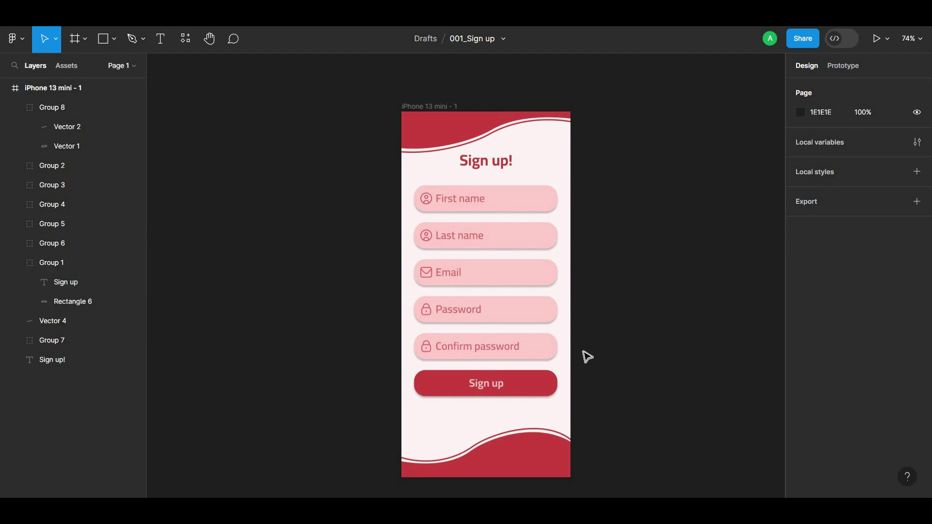
- Enlarge the Sign up button's label to font size 32
click(485, 383)
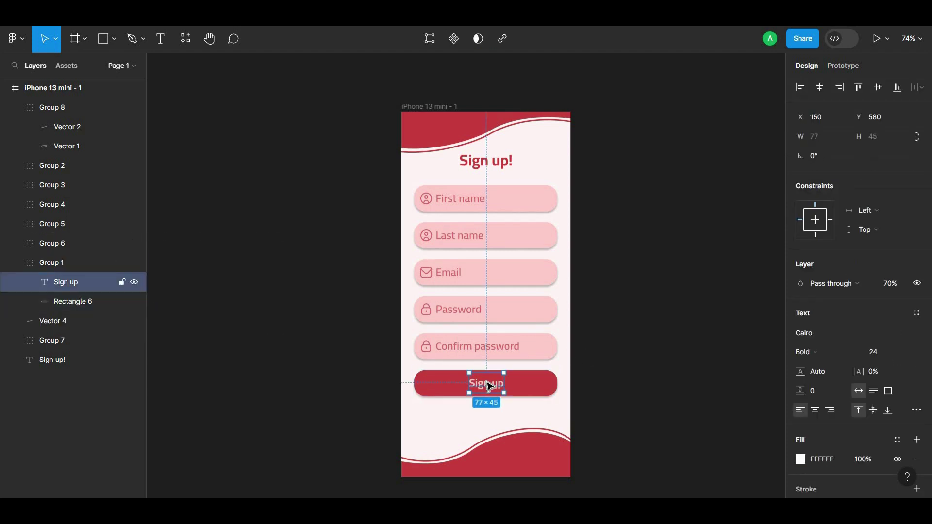
click(906, 353)
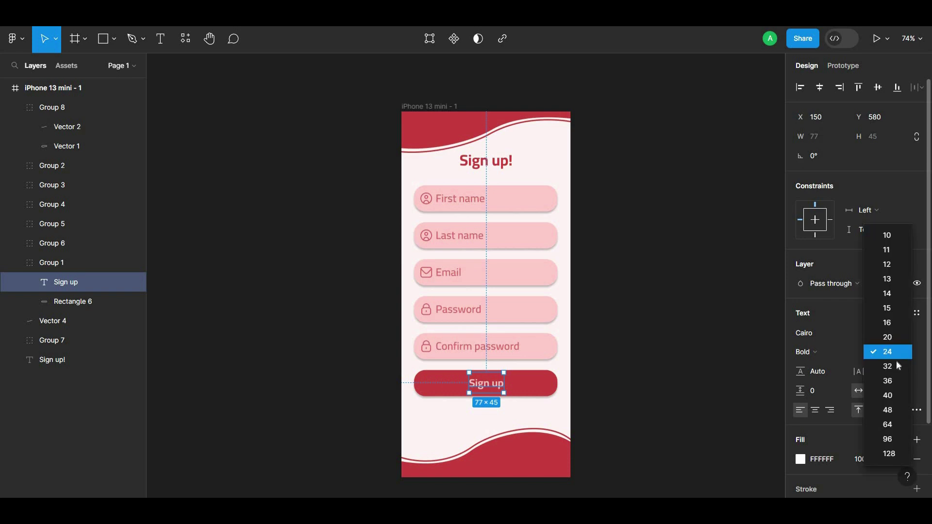
click(888, 368)
shift+click(505, 391)
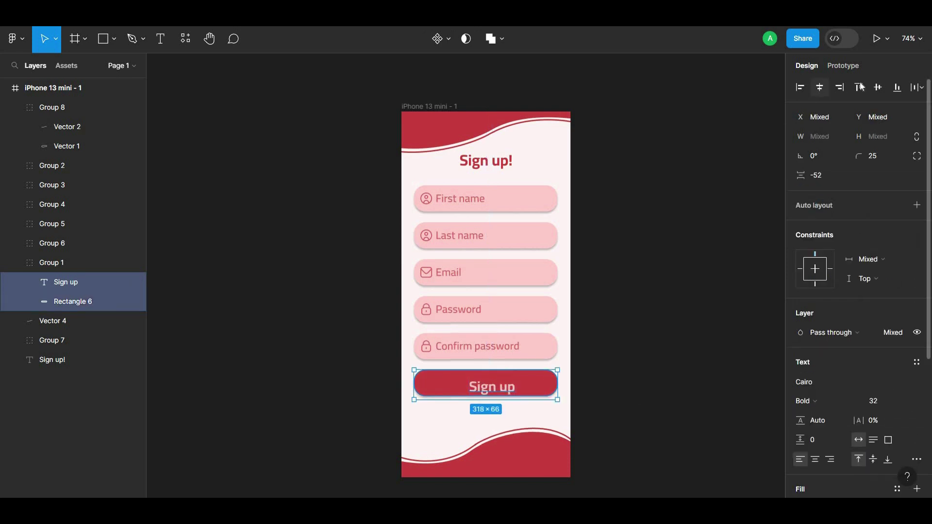
click(644, 223)
scroll(644, 222, down, 1)
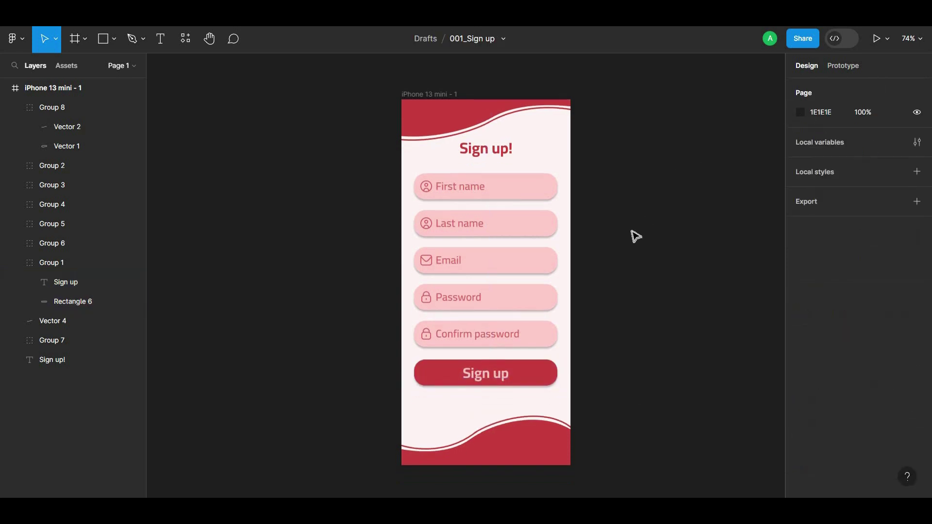
scroll(636, 237, up, 1)
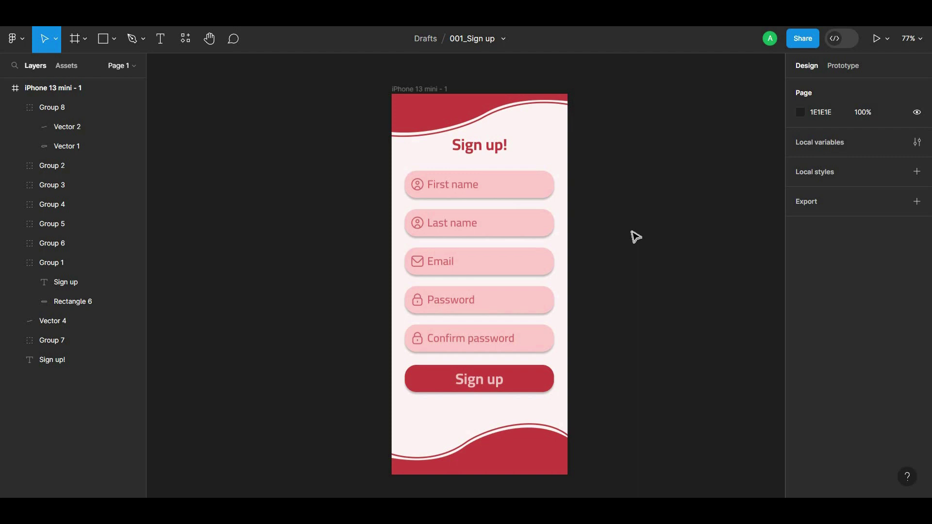